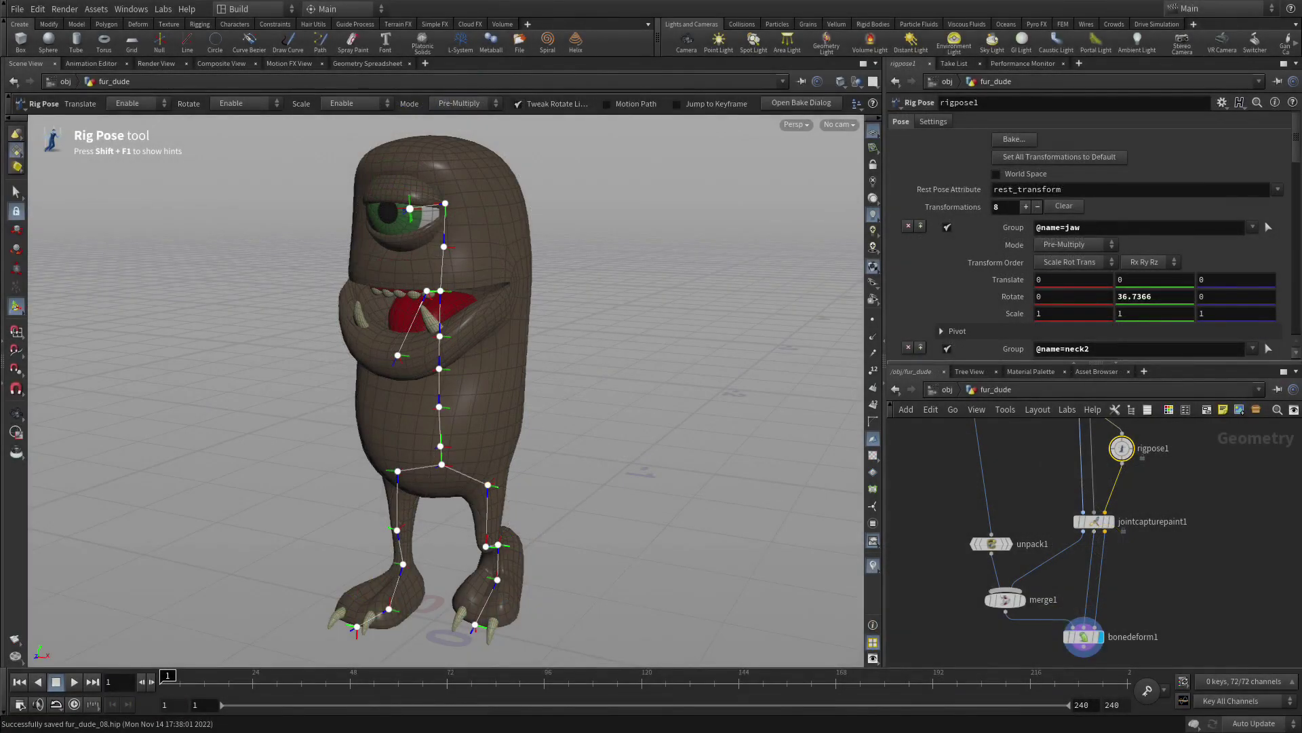
# - Add a ROP Geometry Output node below merge1 and wire merge1 into it
pyautogui.scroll(3, 1141, 559)
pyautogui.moveTo(1165, 549); pyautogui.dragTo(1294, 456, button='middle')
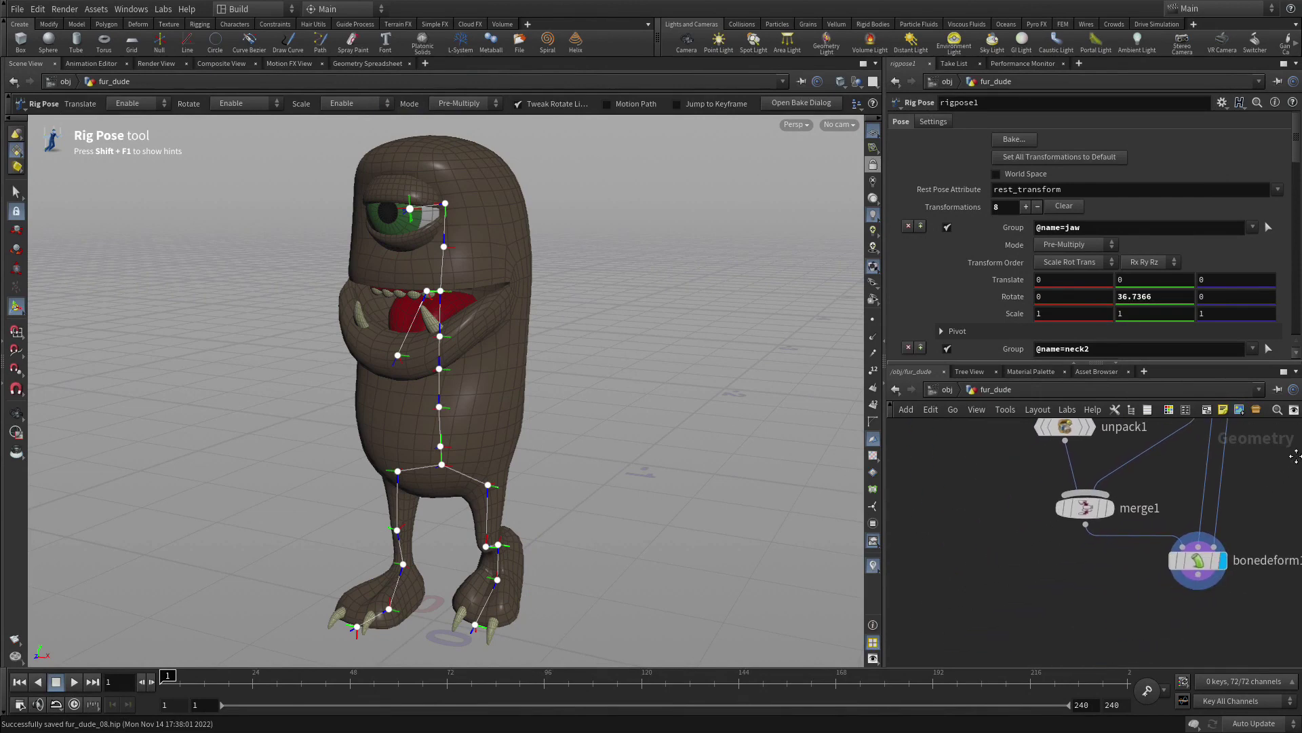
pyautogui.press('Tab')
pyautogui.write('r')
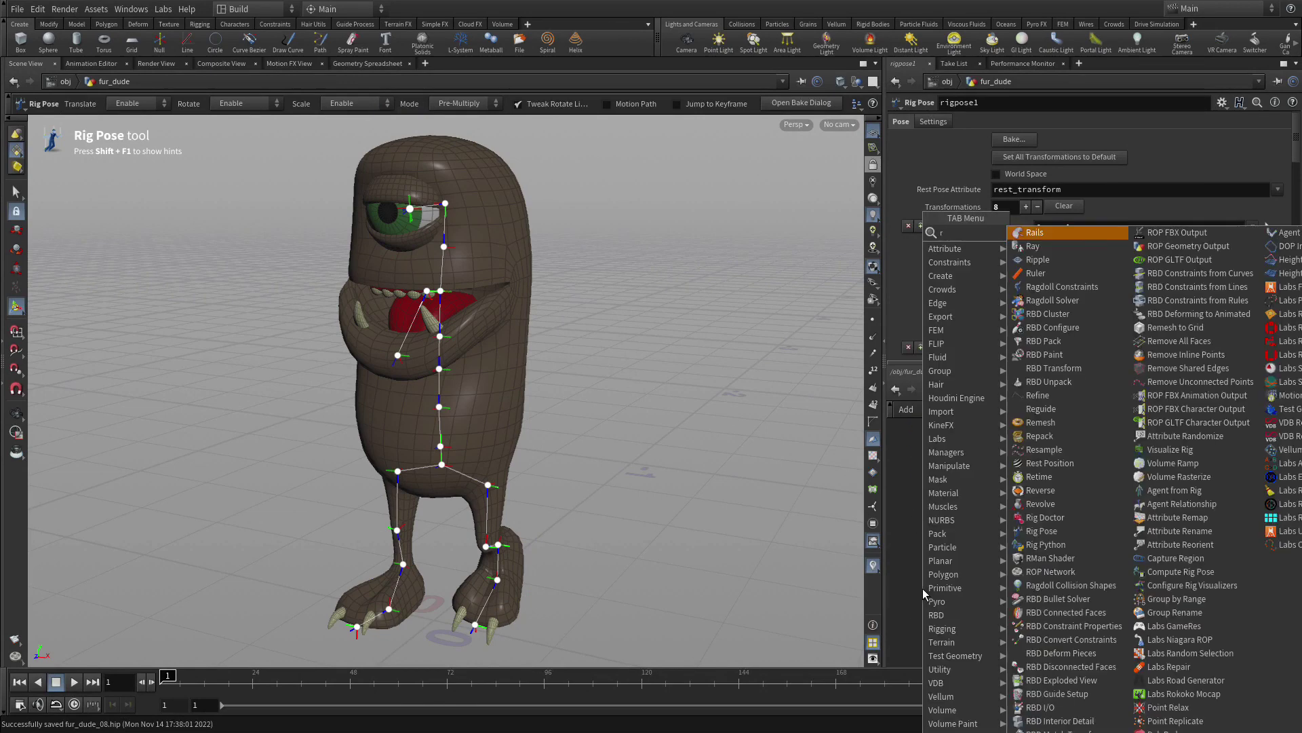
pyautogui.write('opg')
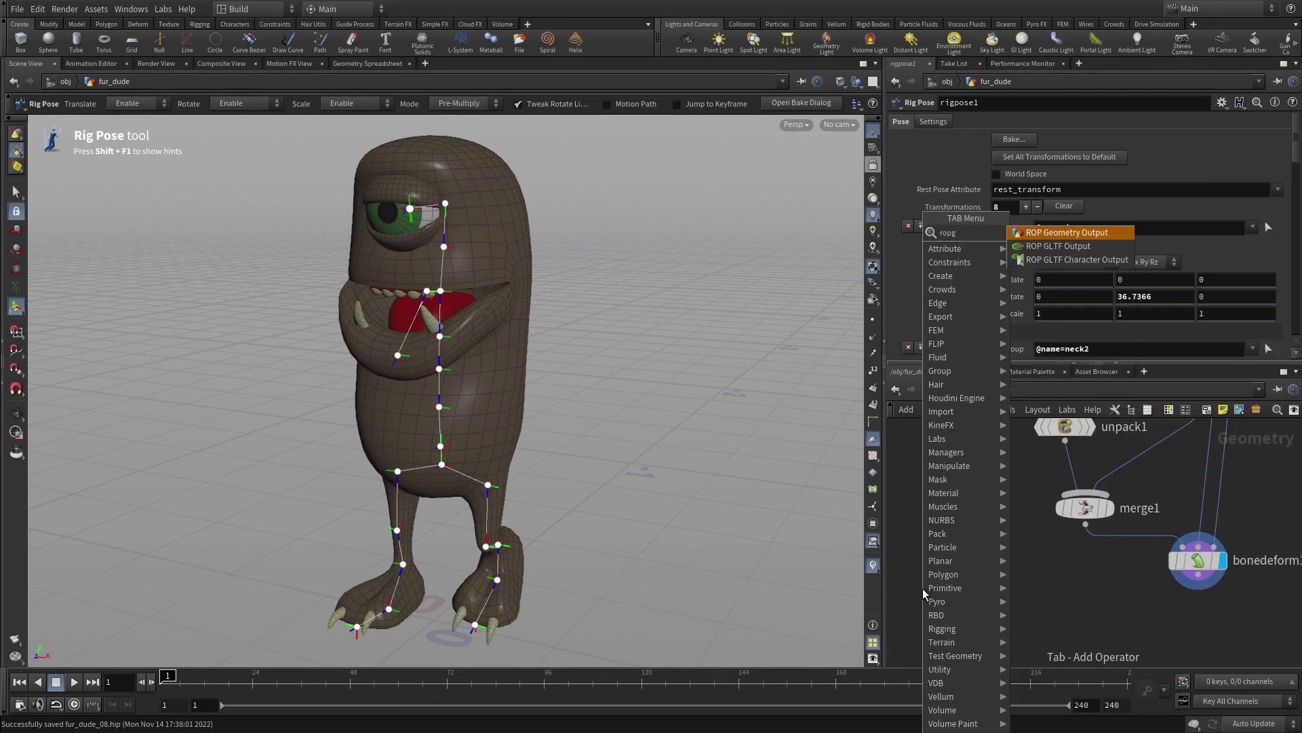
pyautogui.press('Return')
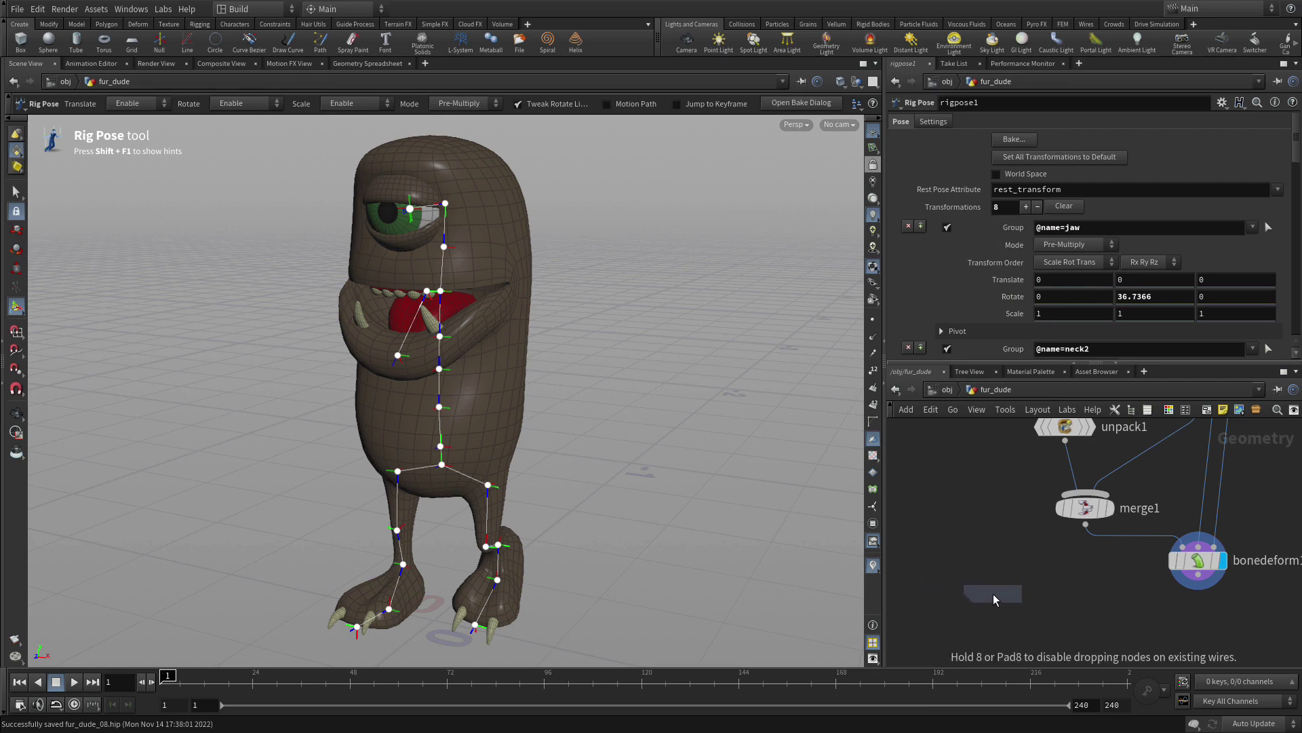
pyautogui.click(993, 593)
pyautogui.moveTo(1085, 525); pyautogui.dragTo(1003, 559)
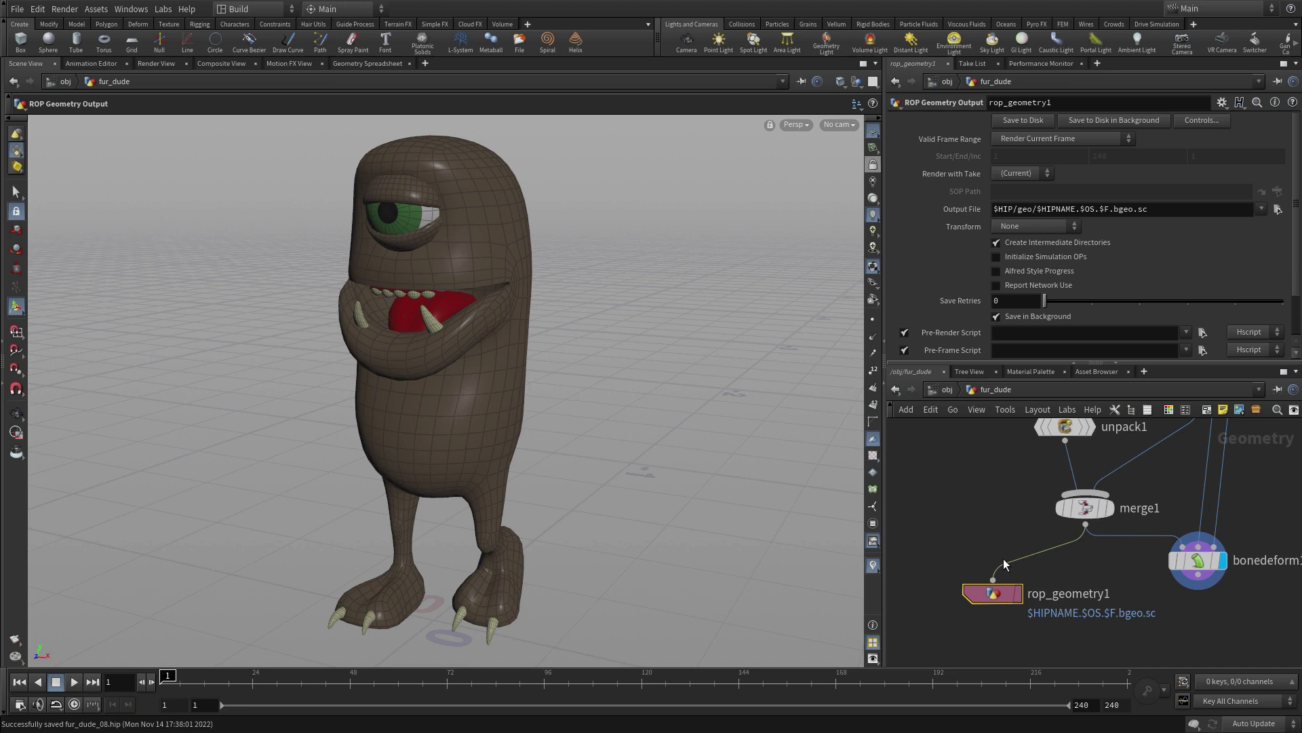
pyautogui.moveTo(1005, 564); pyautogui.dragTo(1010, 563)
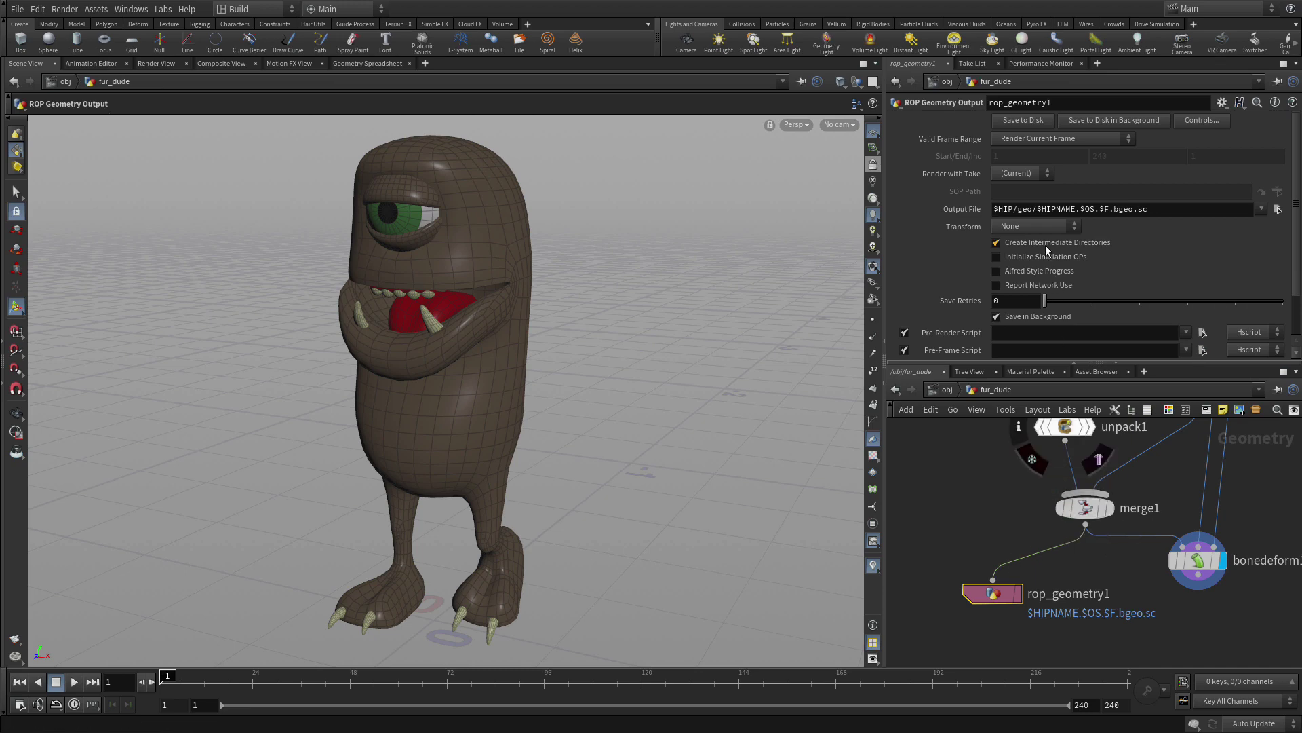
# - Set its output file to $HIP/geo/furdude_capt.bgeo.sc
pyautogui.click(1107, 209)
pyautogui.moveTo(1107, 209); pyautogui.dragTo(1036, 209)
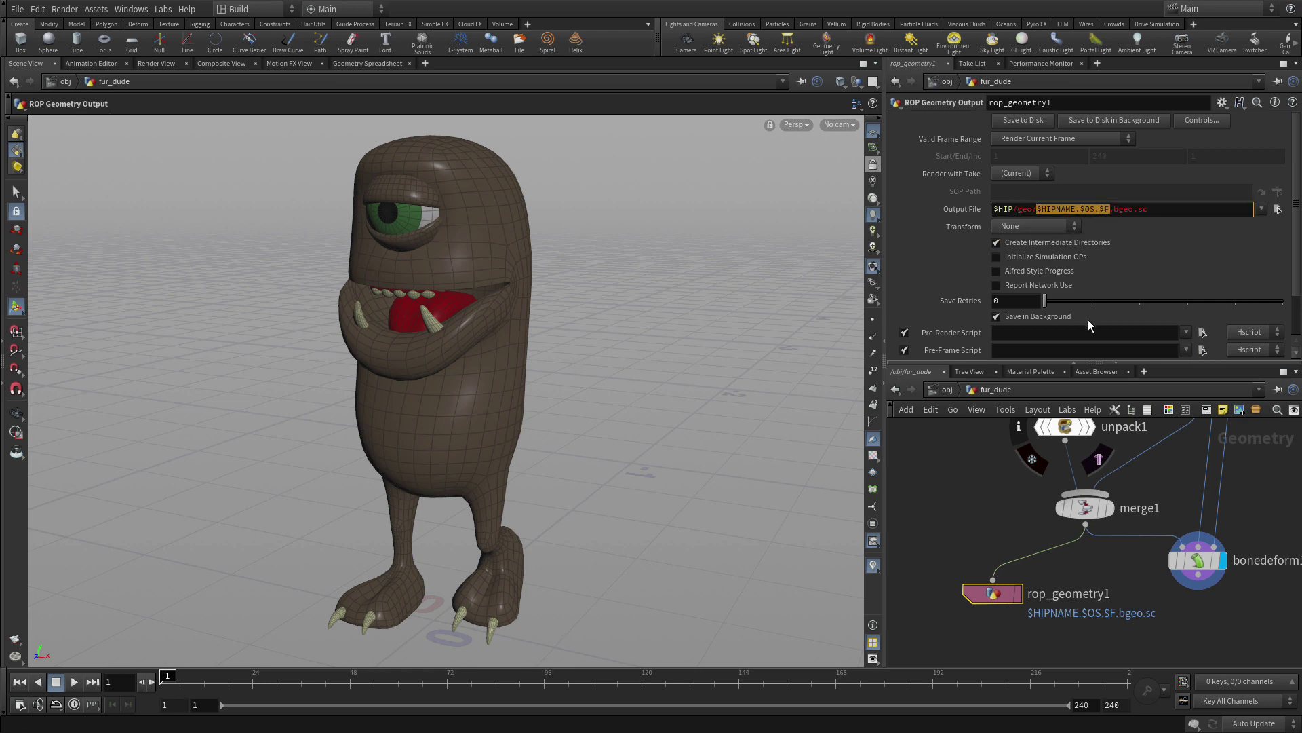
pyautogui.write('furdude')
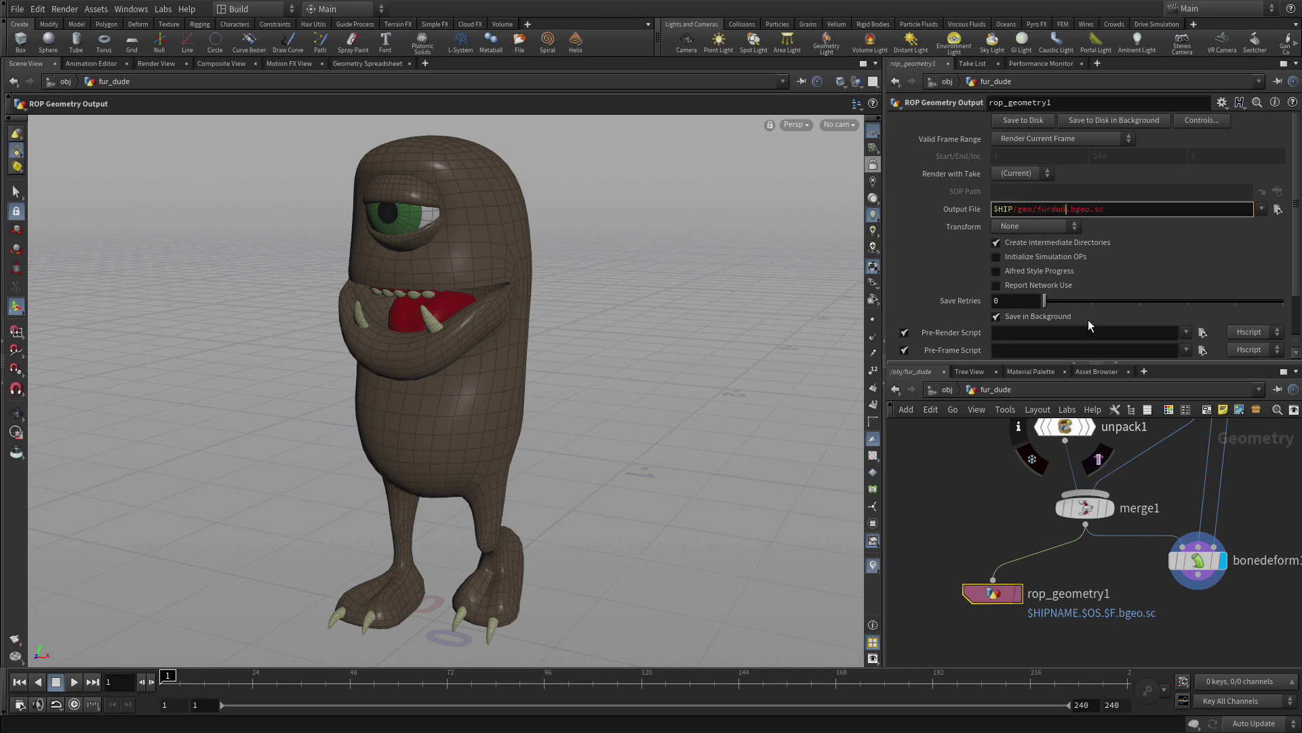
pyautogui.write('_capt')
pyautogui.press('Return')
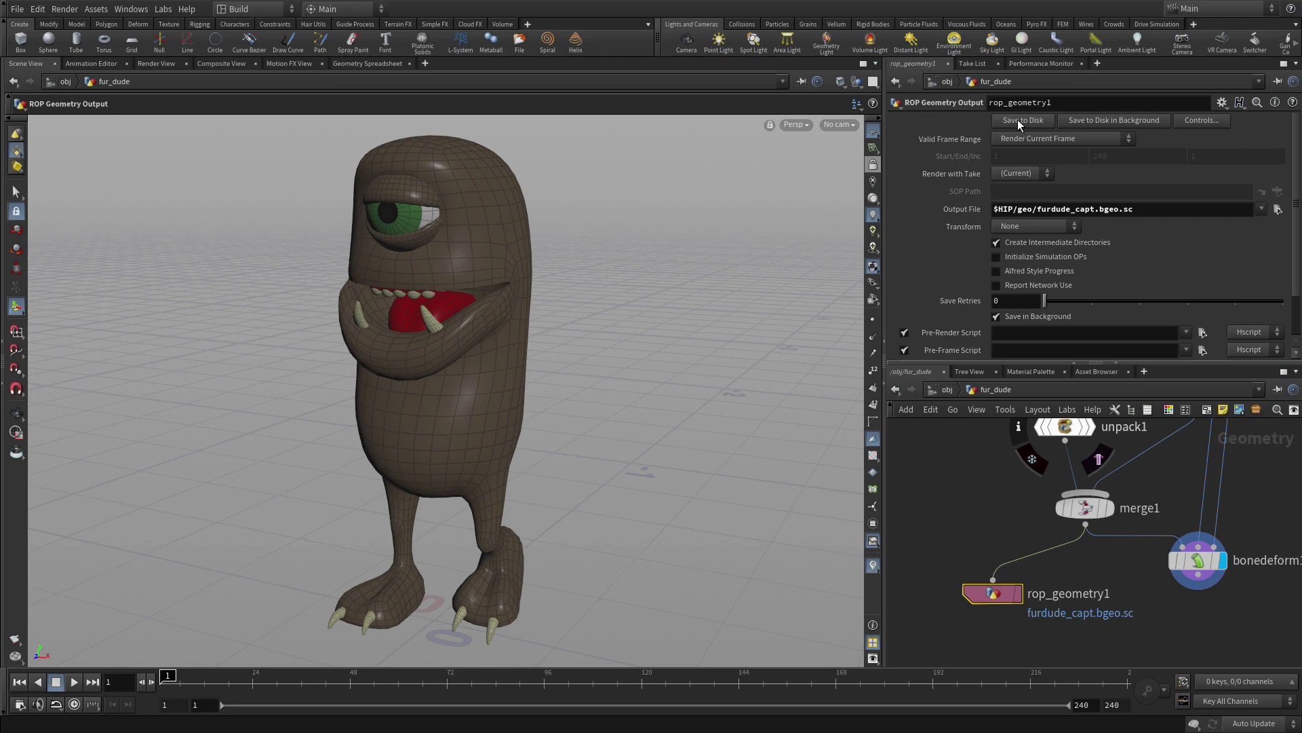
# - Place a second ROP Geometry Output node under skeletonmirror1
pyautogui.moveTo(1259, 475); pyautogui.dragTo(1044, 651, button='middle')
pyautogui.scroll(-3, 1177, 541)
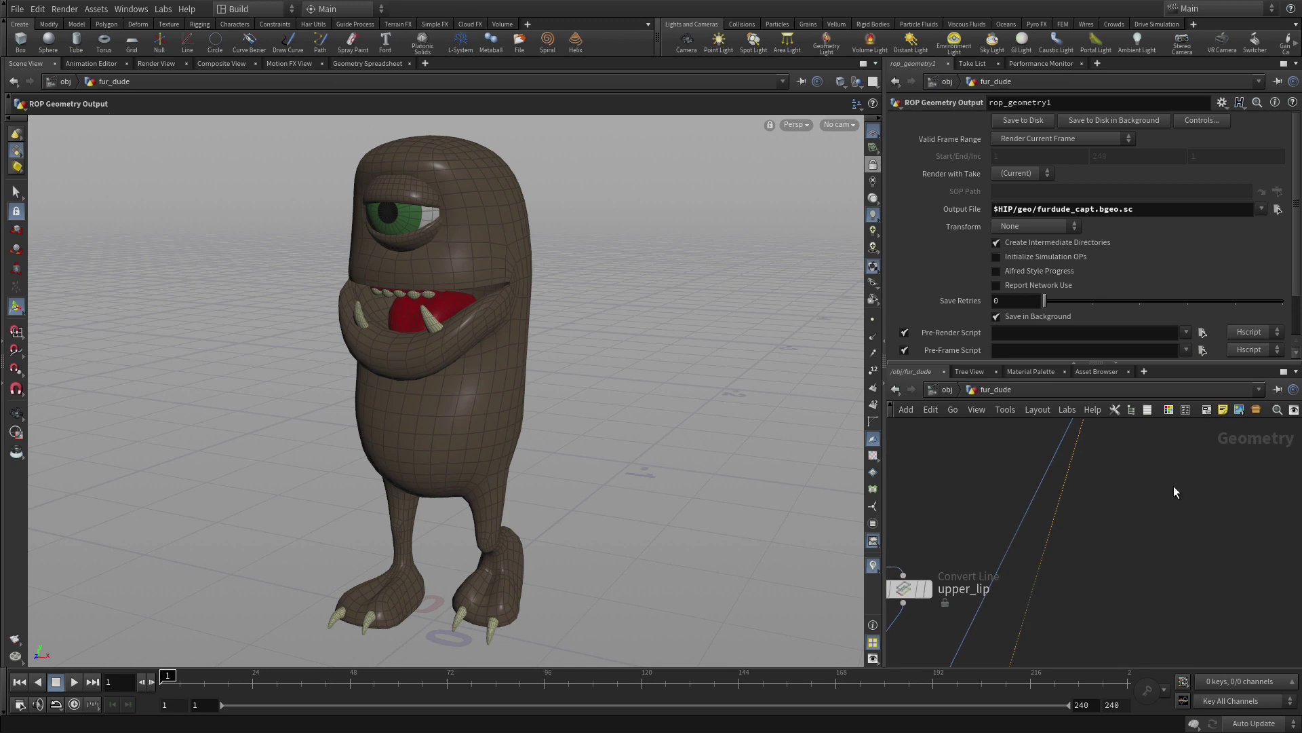
pyautogui.moveTo(1173, 485); pyautogui.dragTo(1146, 557, button='middle')
pyautogui.scroll(-3, 1183, 555)
pyautogui.scroll(4, 1146, 557)
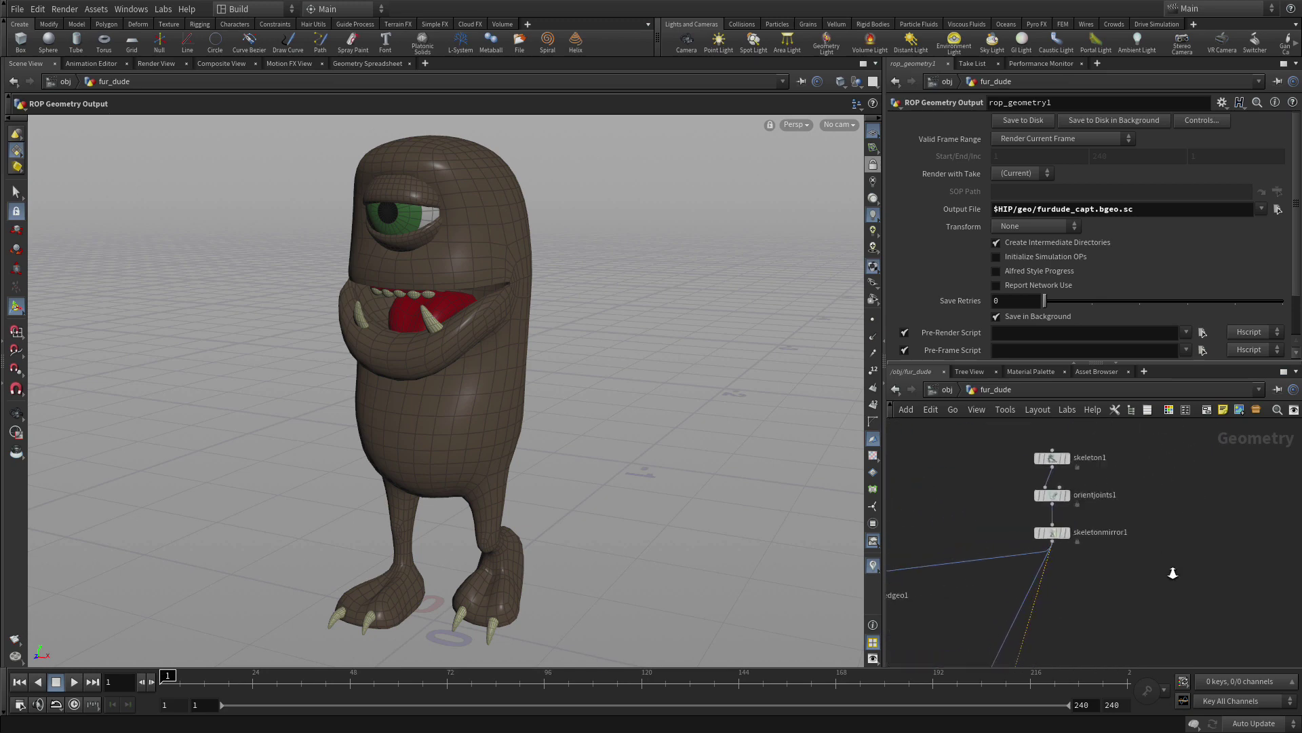
pyautogui.press('Tab')
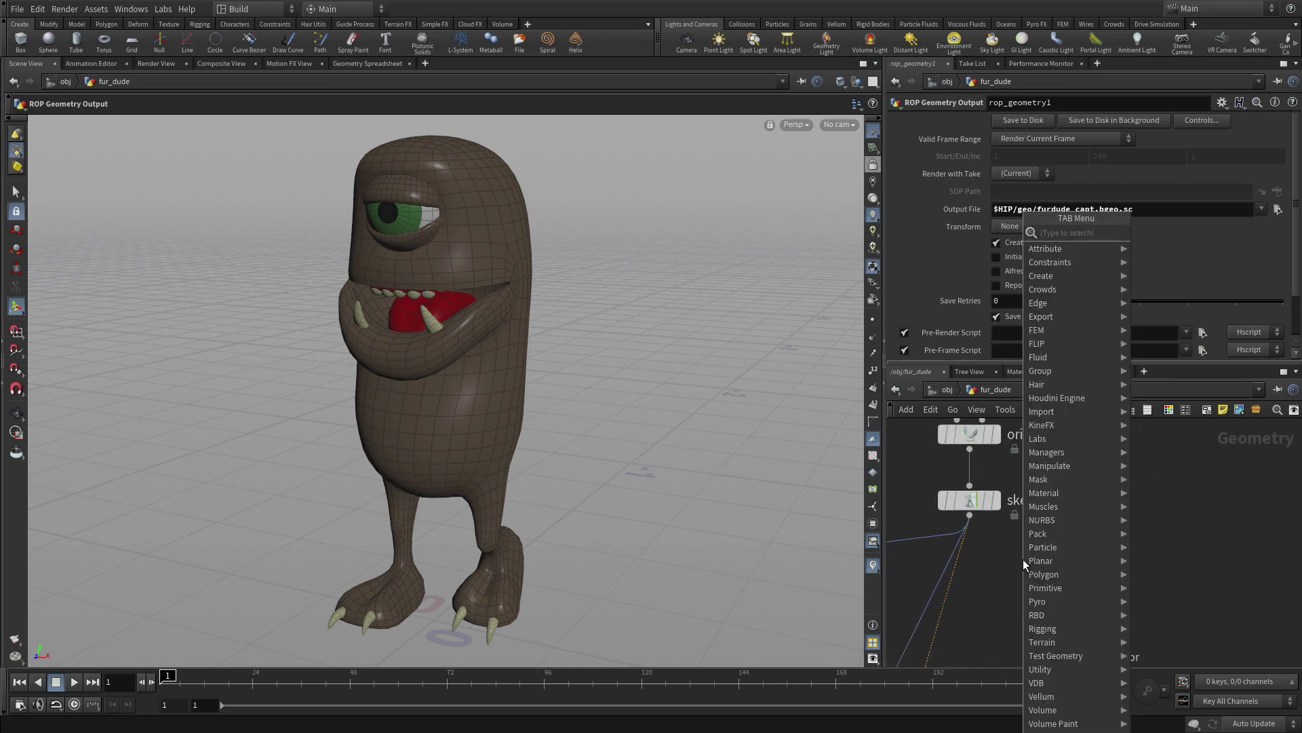
pyautogui.write('ro')
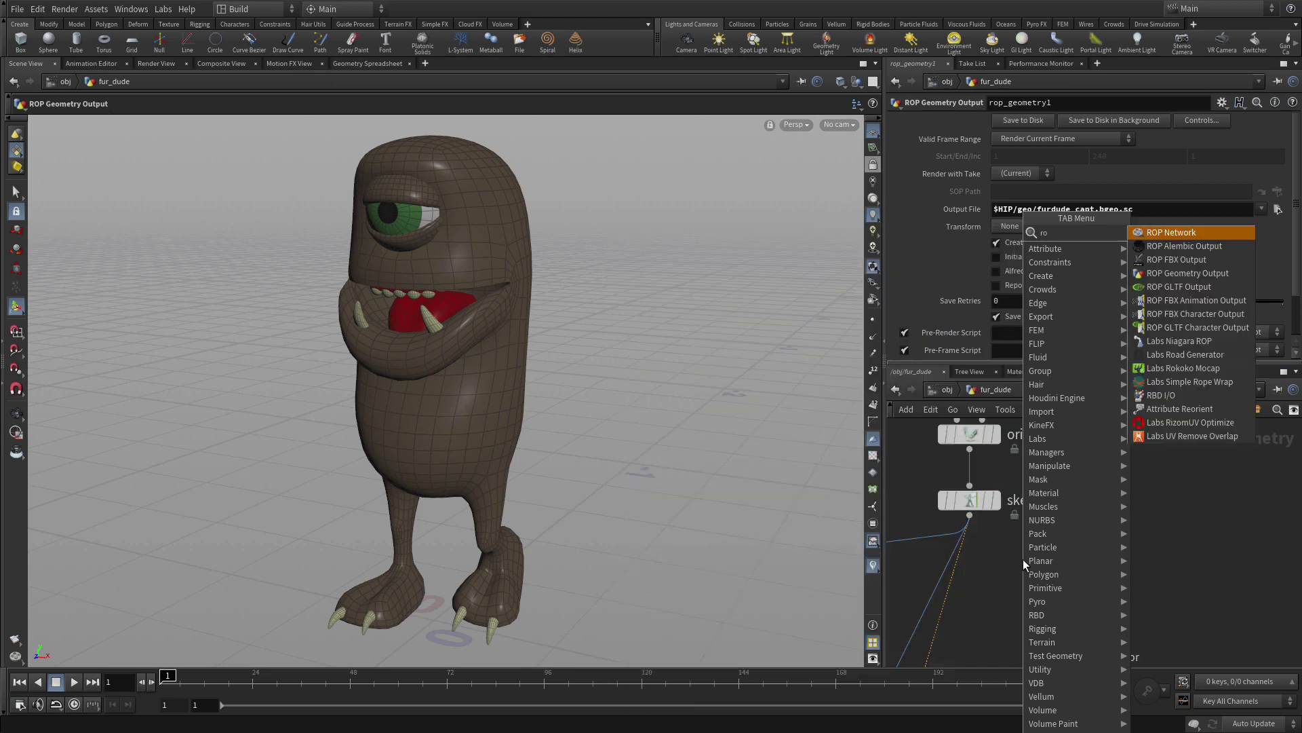
pyautogui.write('p g')
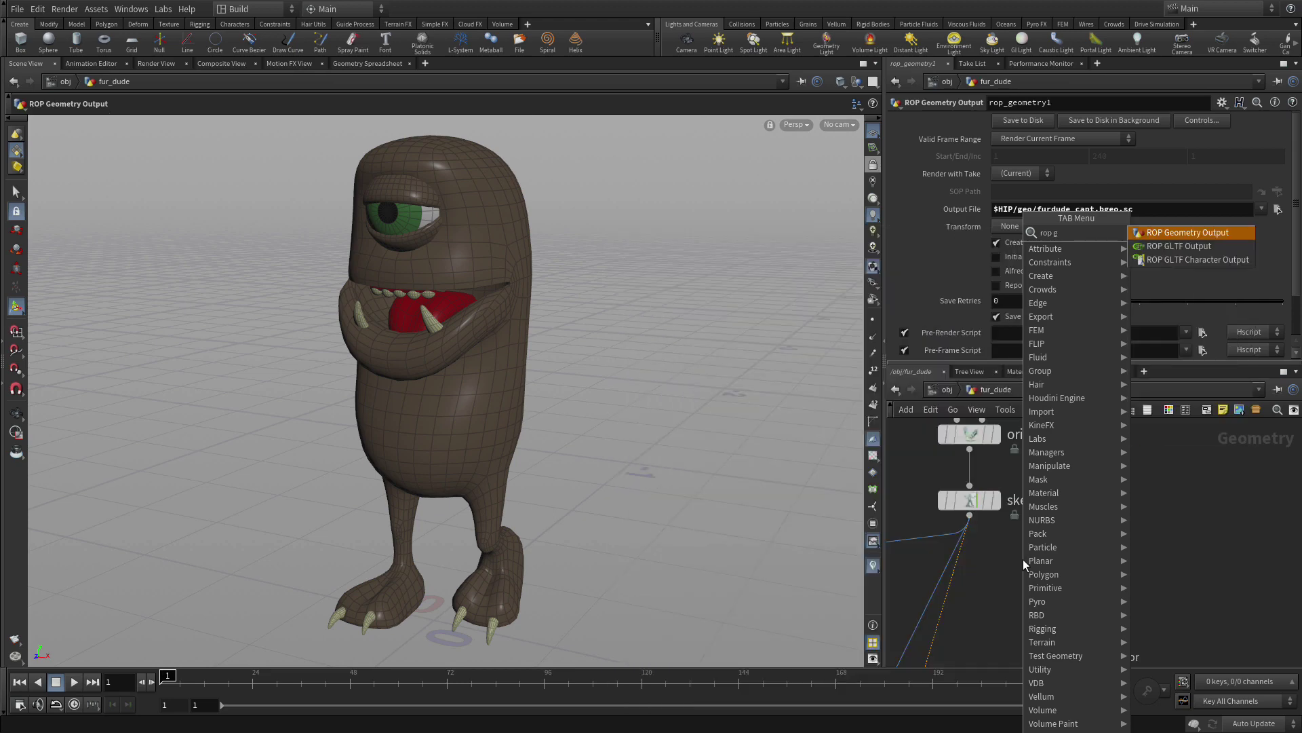
pyautogui.press('Return')
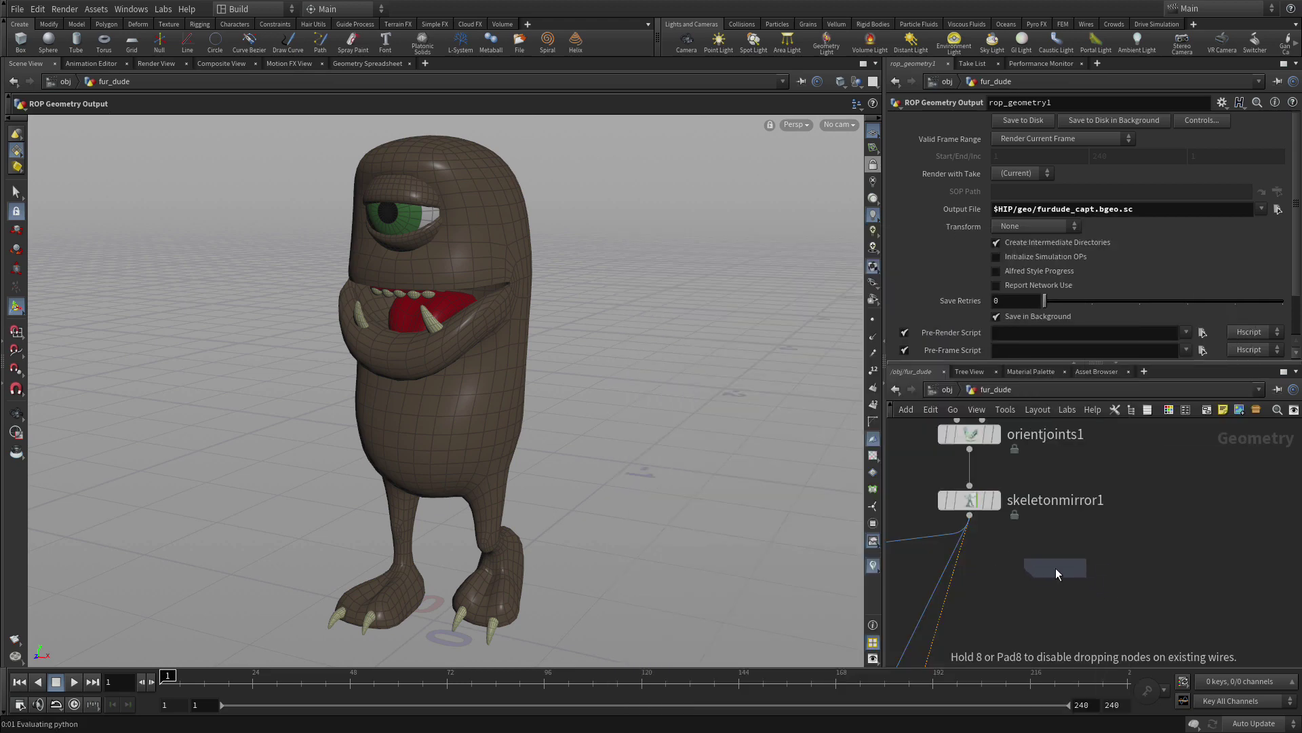
pyautogui.click(1056, 573)
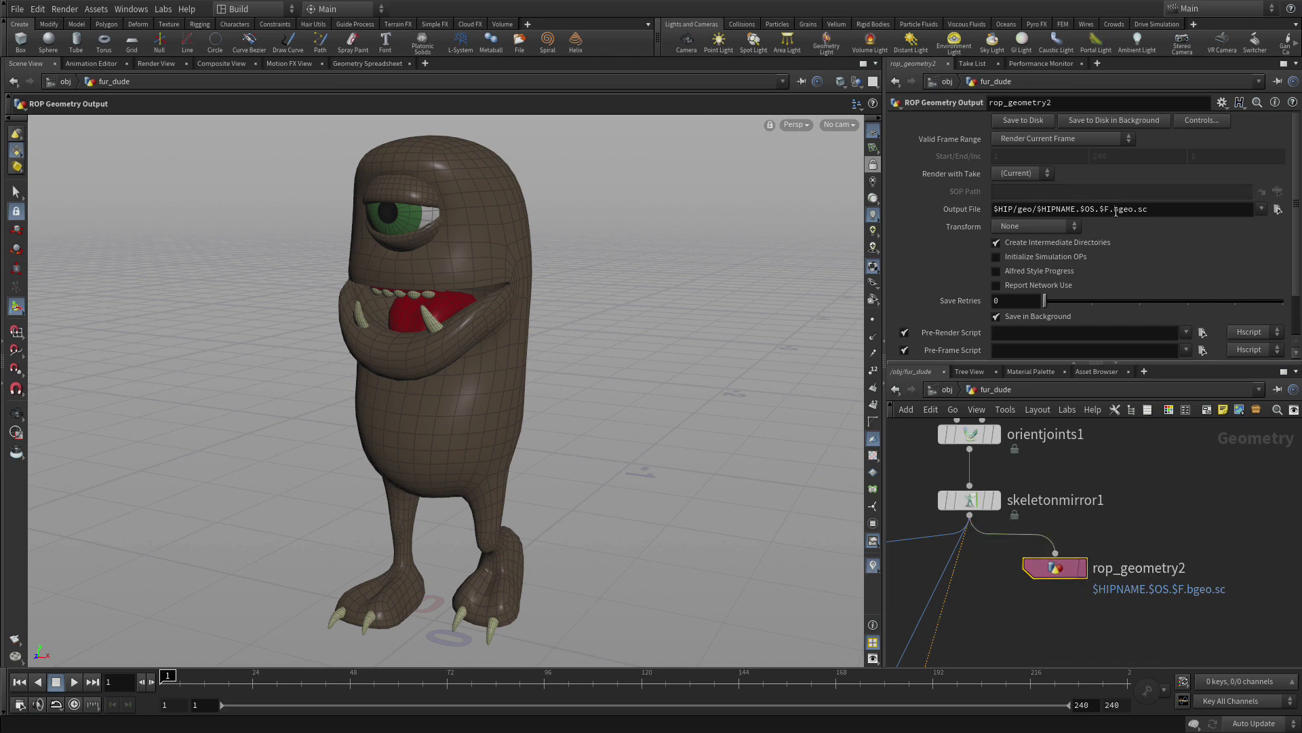
# - Set rop_geometry2's output file to $HIP/geo/furdude_skel.bgeo.sc
pyautogui.moveTo(1108, 208); pyautogui.dragTo(1035, 208)
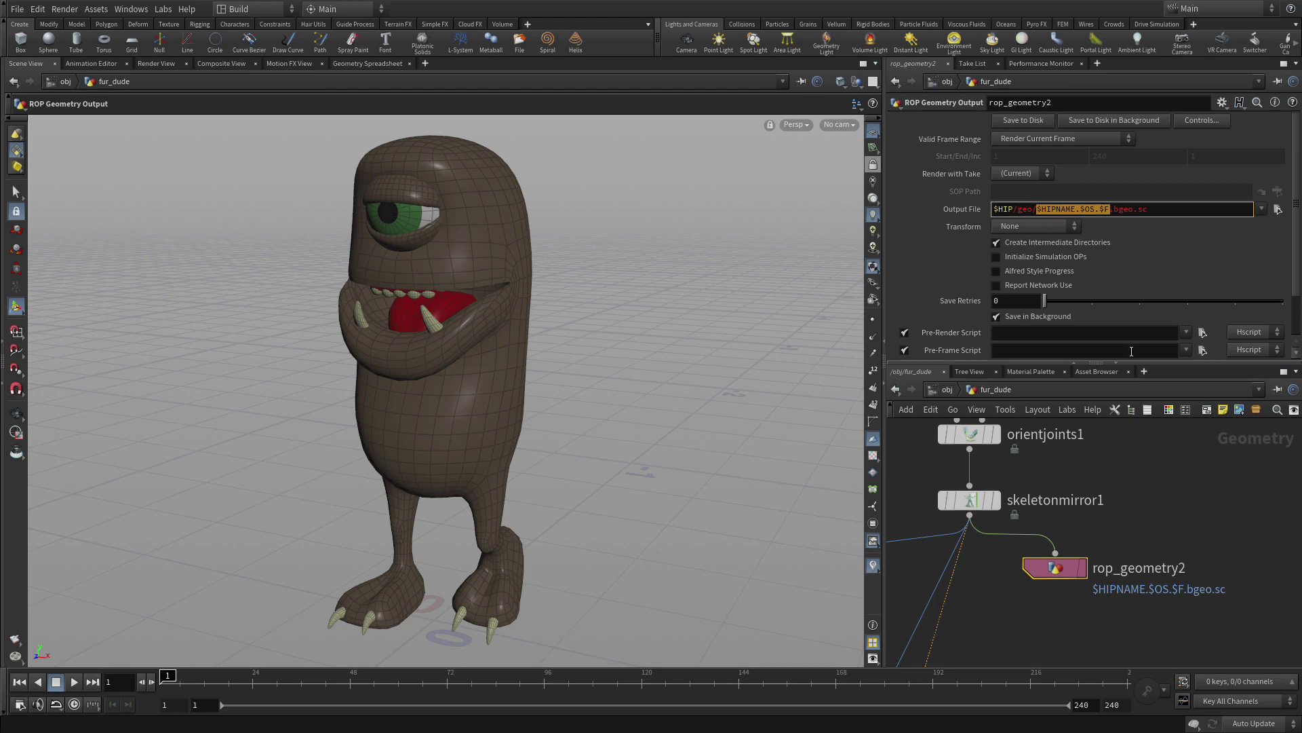
pyautogui.write('fur')
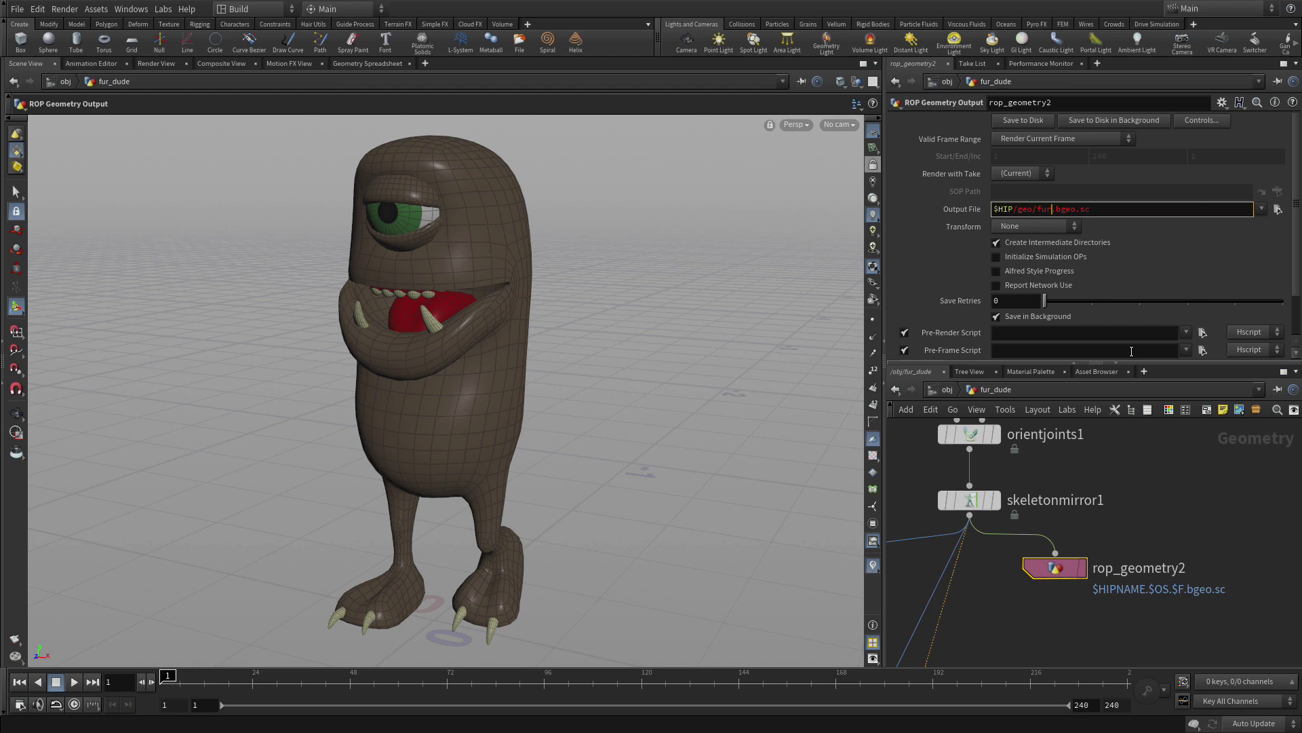
pyautogui.write('dude_skel')
pyautogui.press('Return')
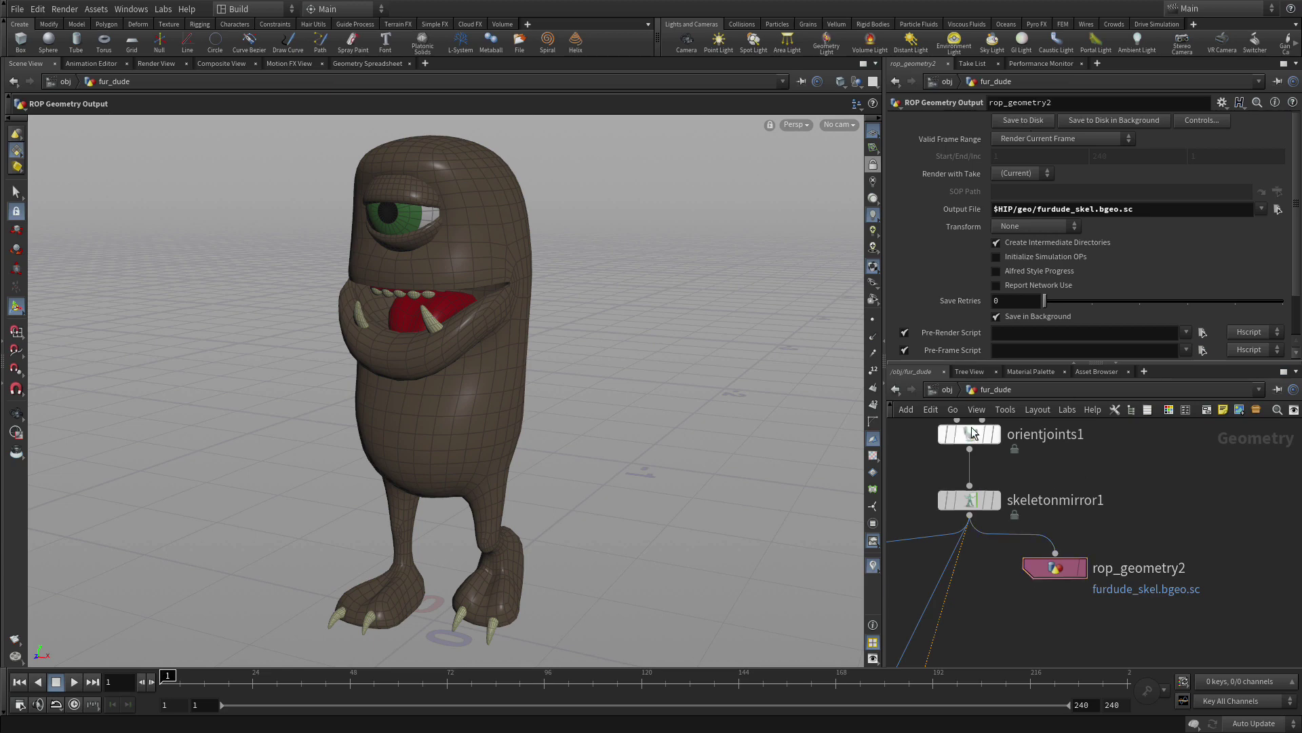
# - At /obj, rename fur_dude to fur_dude_capture, move it aside and turn off its display flag
pyautogui.press('u')
pyautogui.doubleClick(1177, 543)
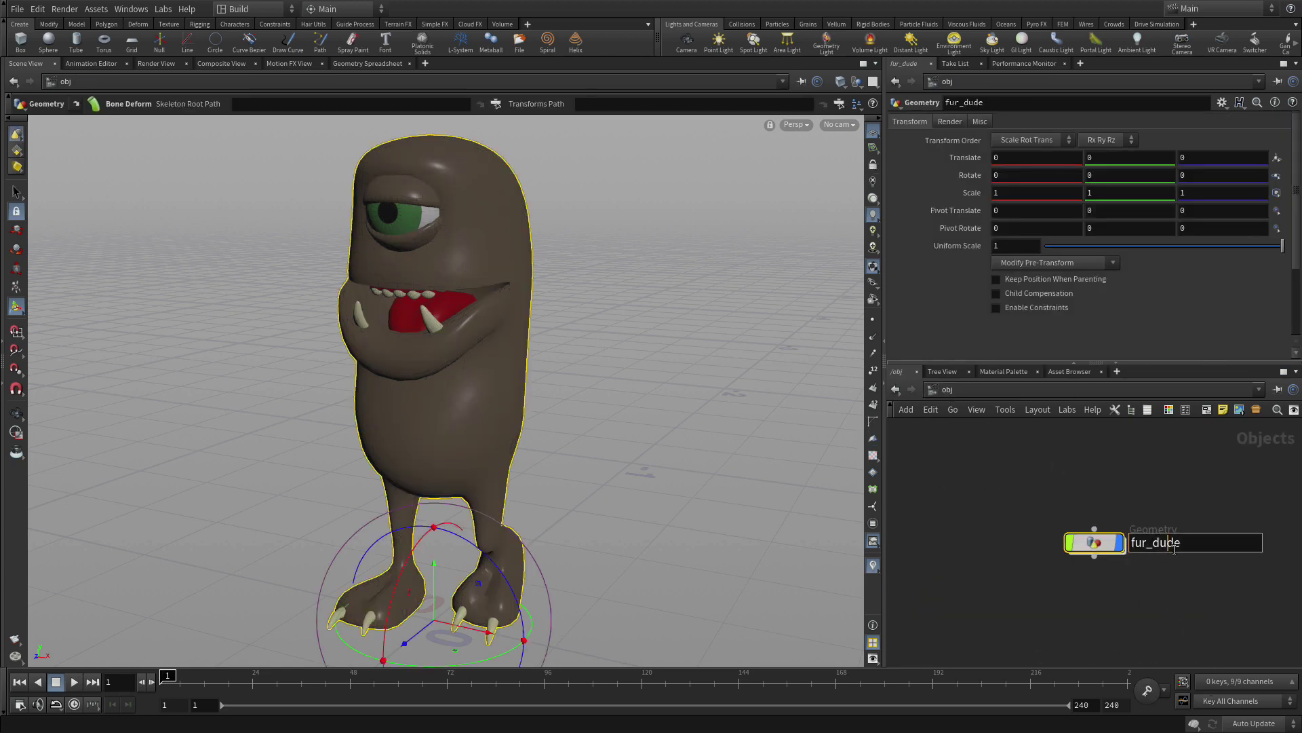
pyautogui.write('_capture')
pyautogui.press('Return')
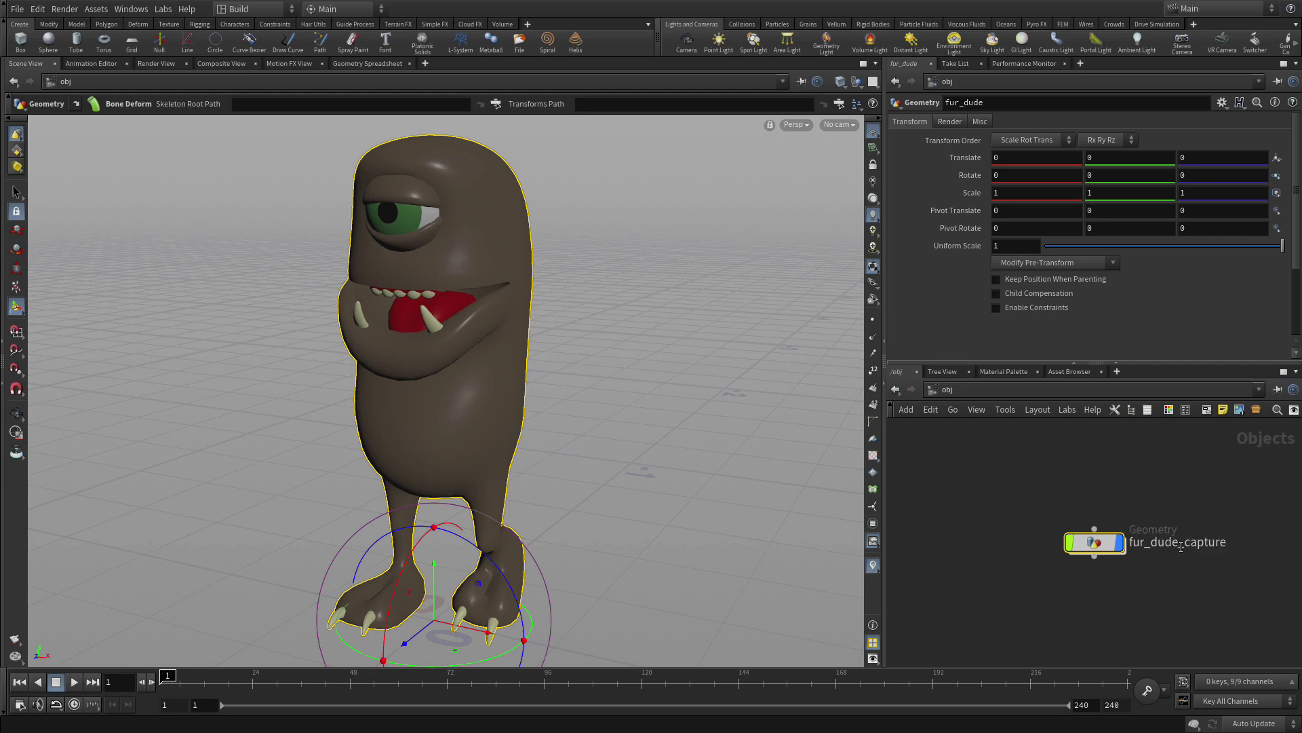
pyautogui.moveTo(1094, 542); pyautogui.dragTo(937, 486)
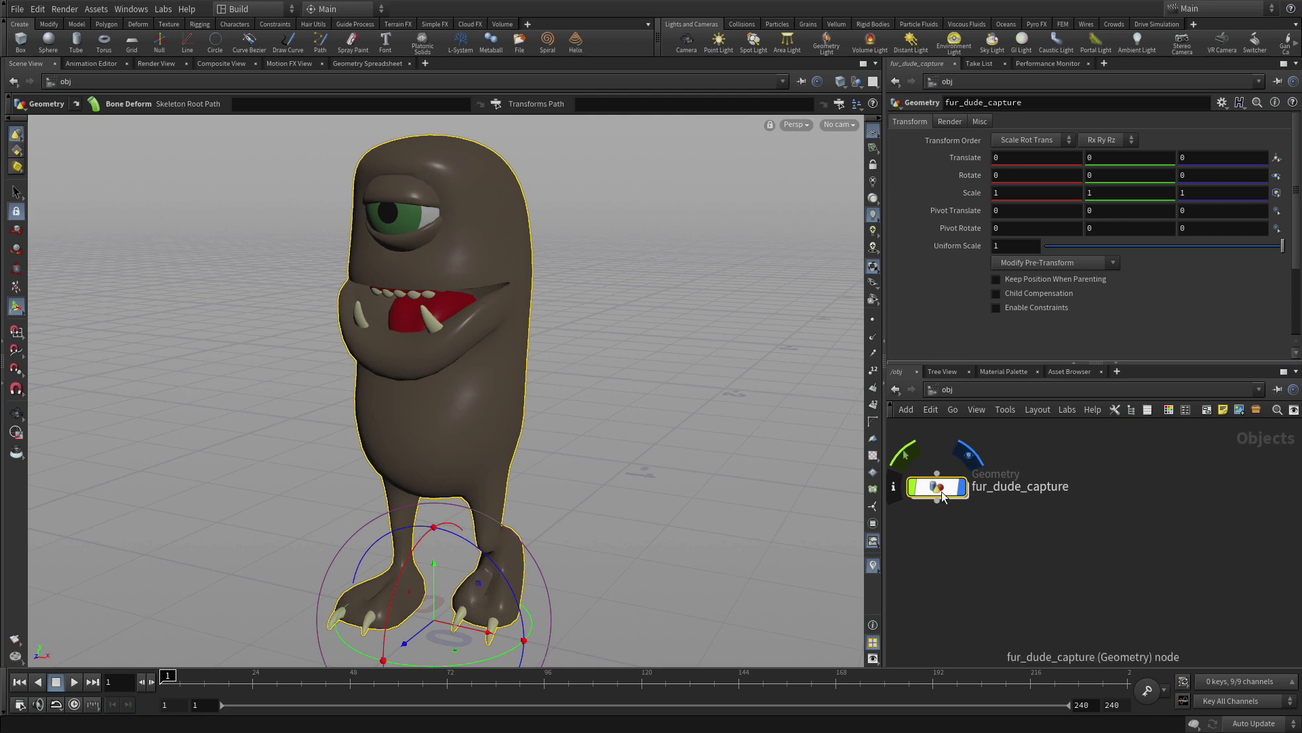
pyautogui.click(953, 483)
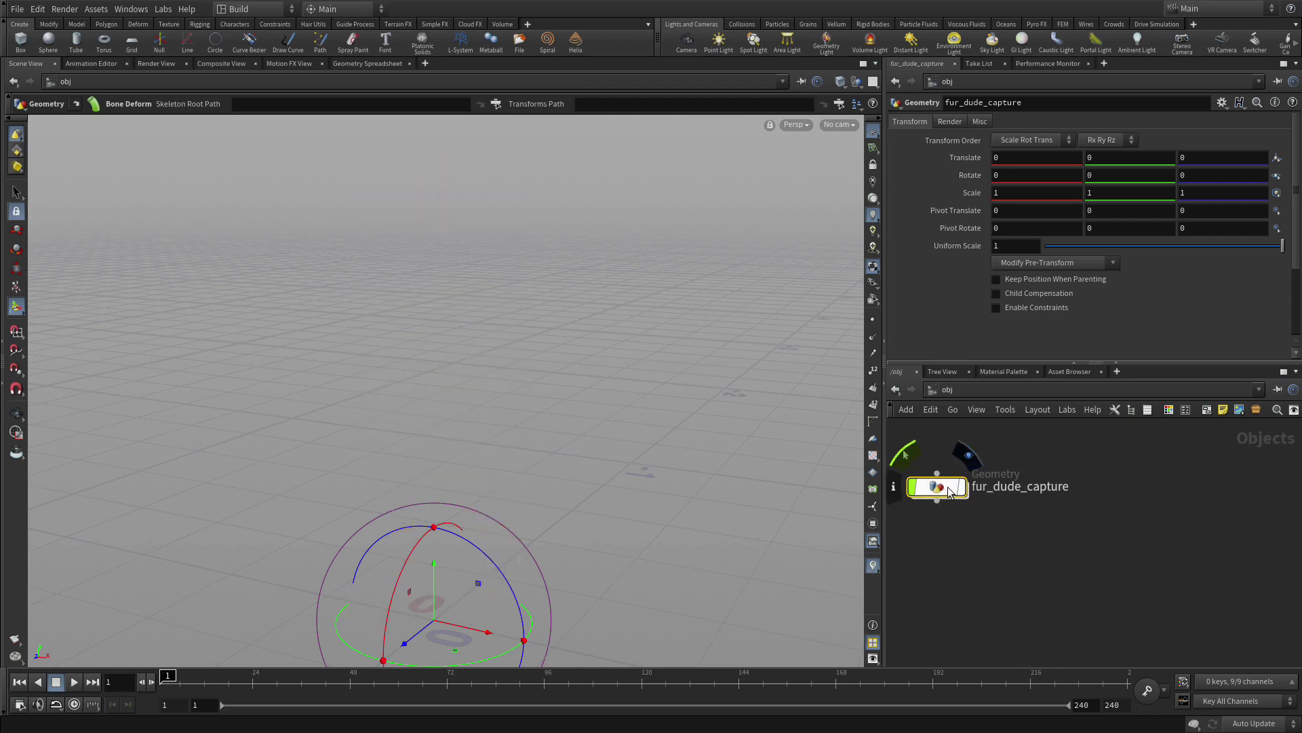
pyautogui.click(974, 525)
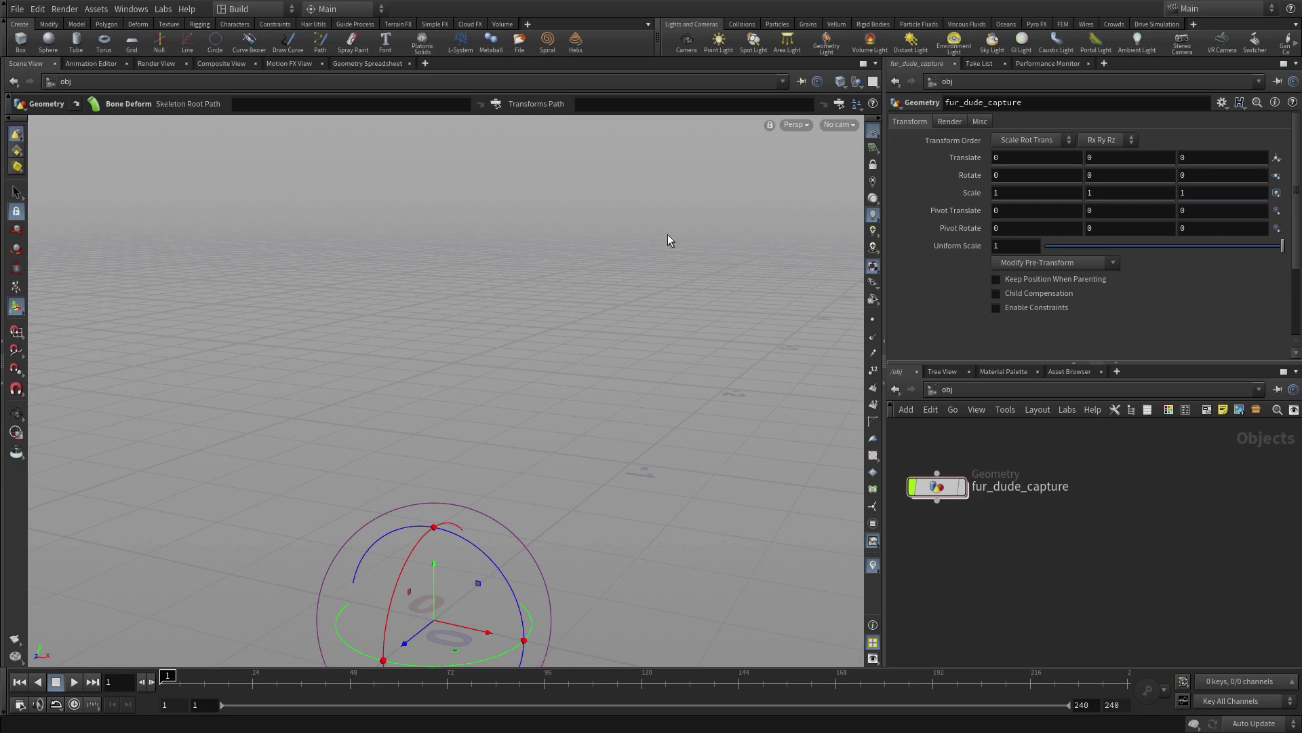
# - Import $HIP/geo/furdude_capt.bgeo.sc as a new File geometry object
pyautogui.click(529, 41)
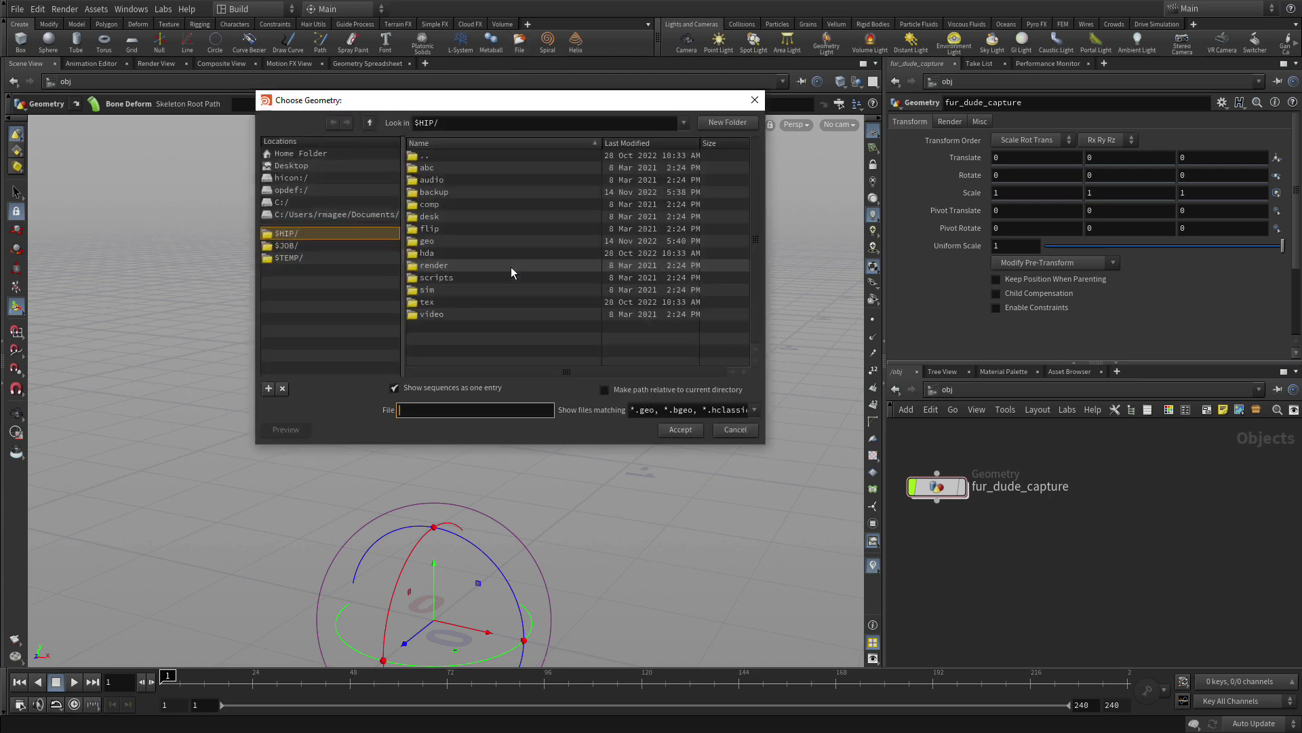
pyautogui.doubleClick(429, 241)
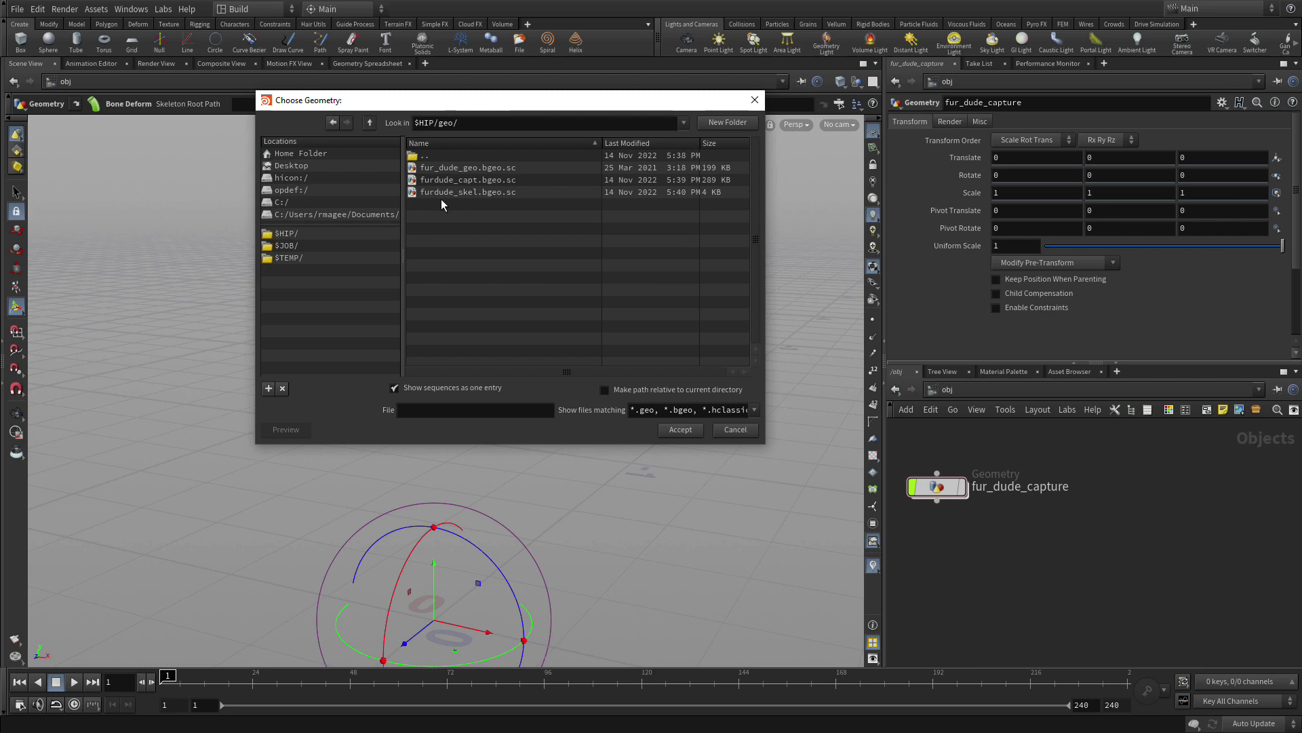
pyautogui.click(450, 181)
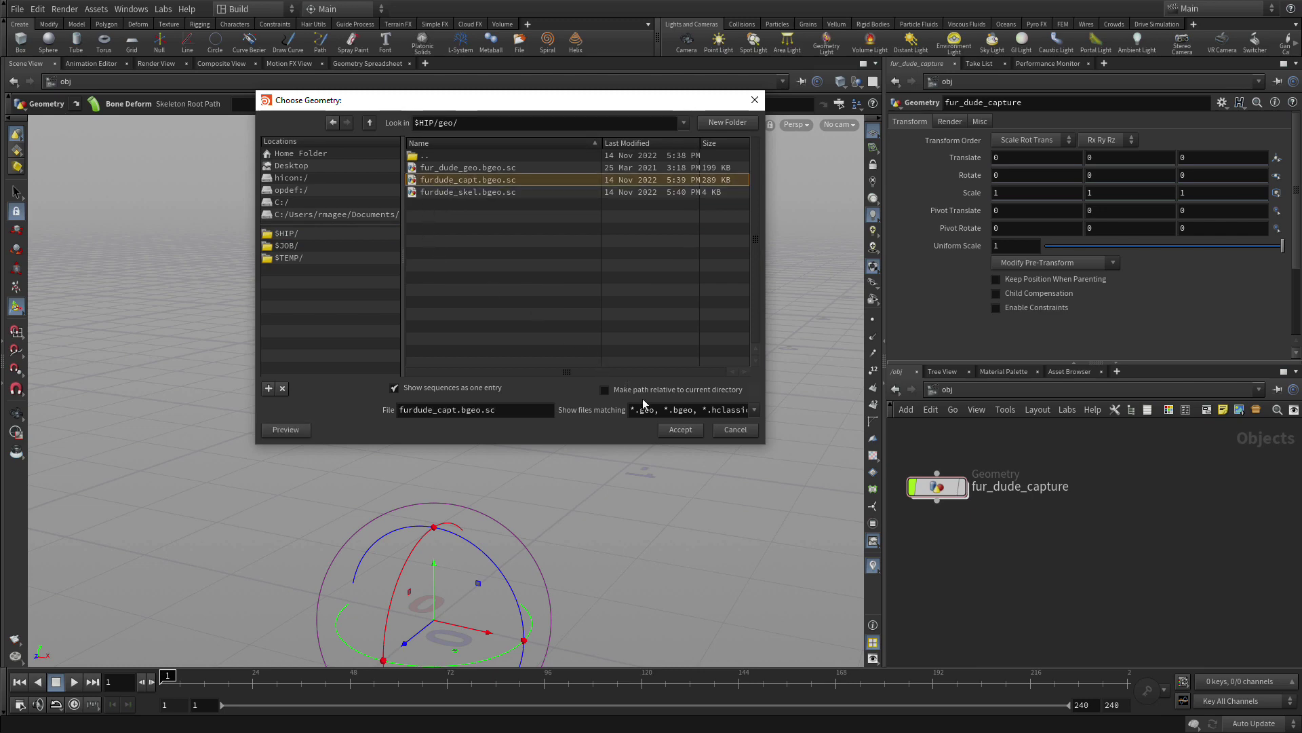
pyautogui.click(680, 430)
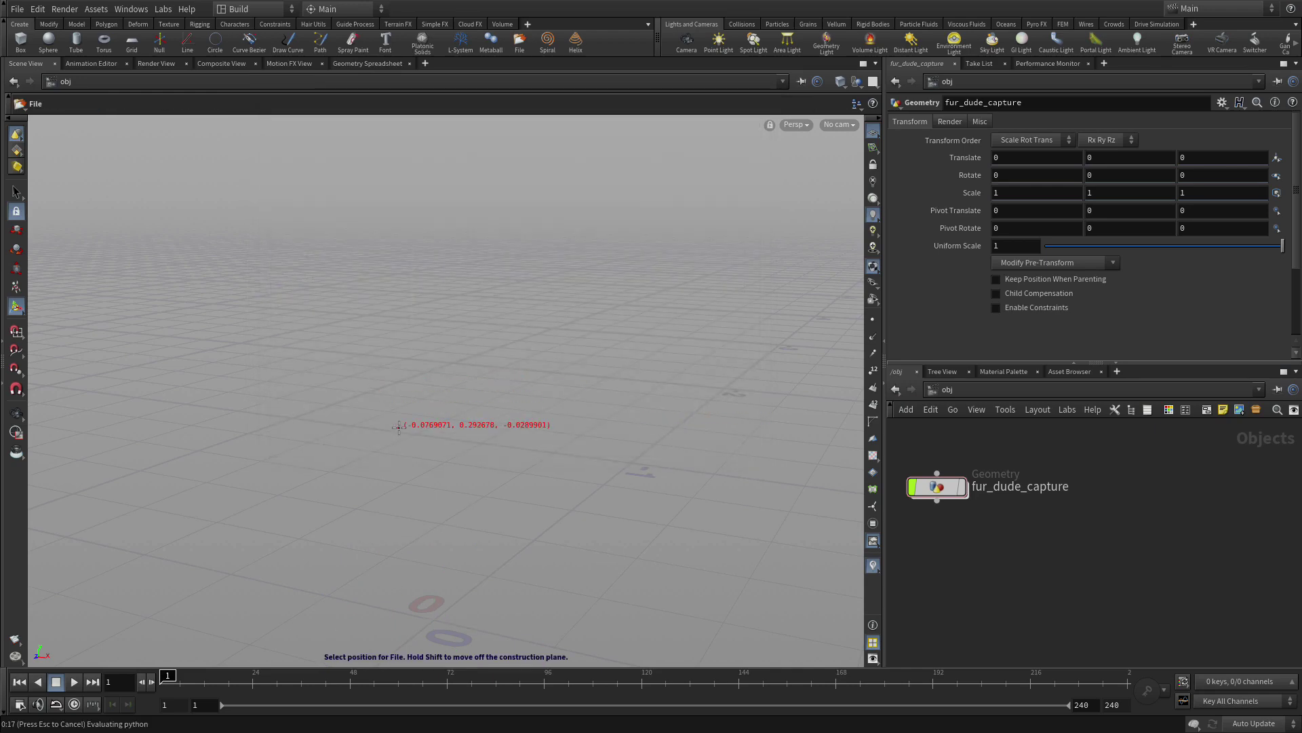
pyautogui.press('Return')
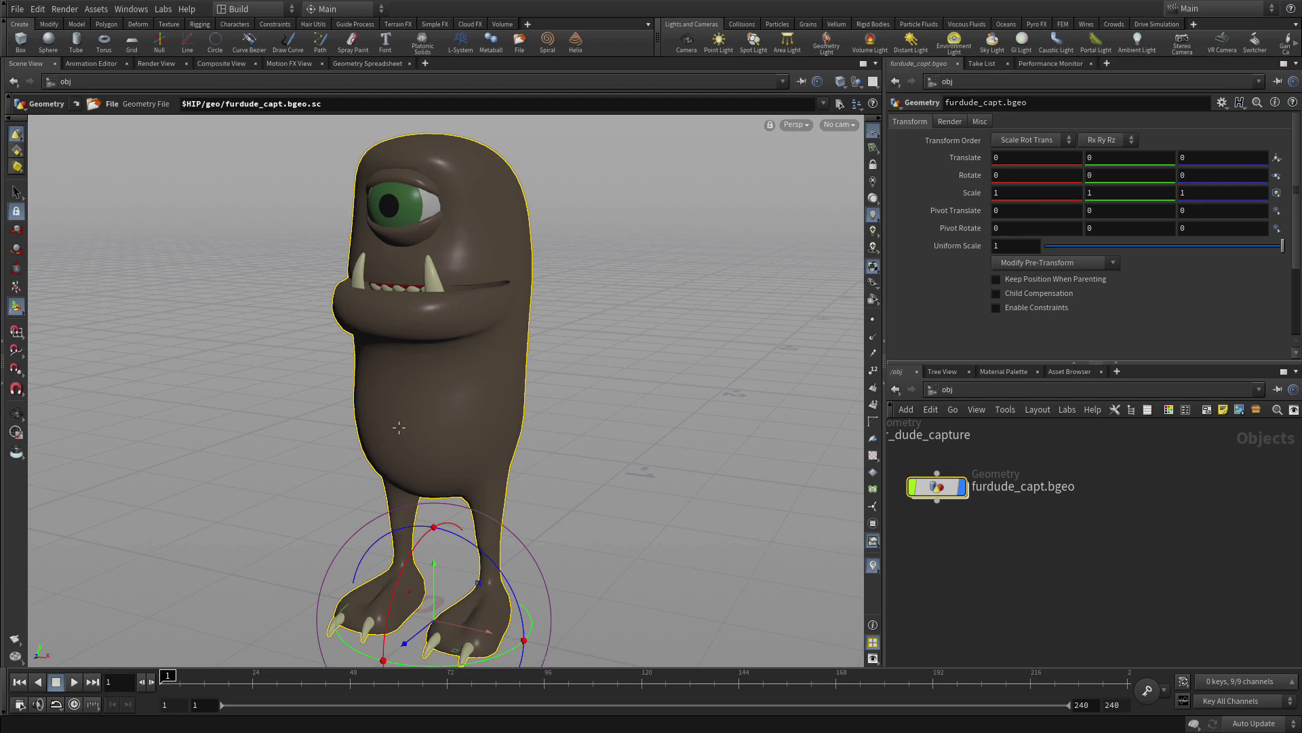
# - Rename the new furdude_capt.bgeo object node to furdude_rig
pyautogui.moveTo(942, 501)
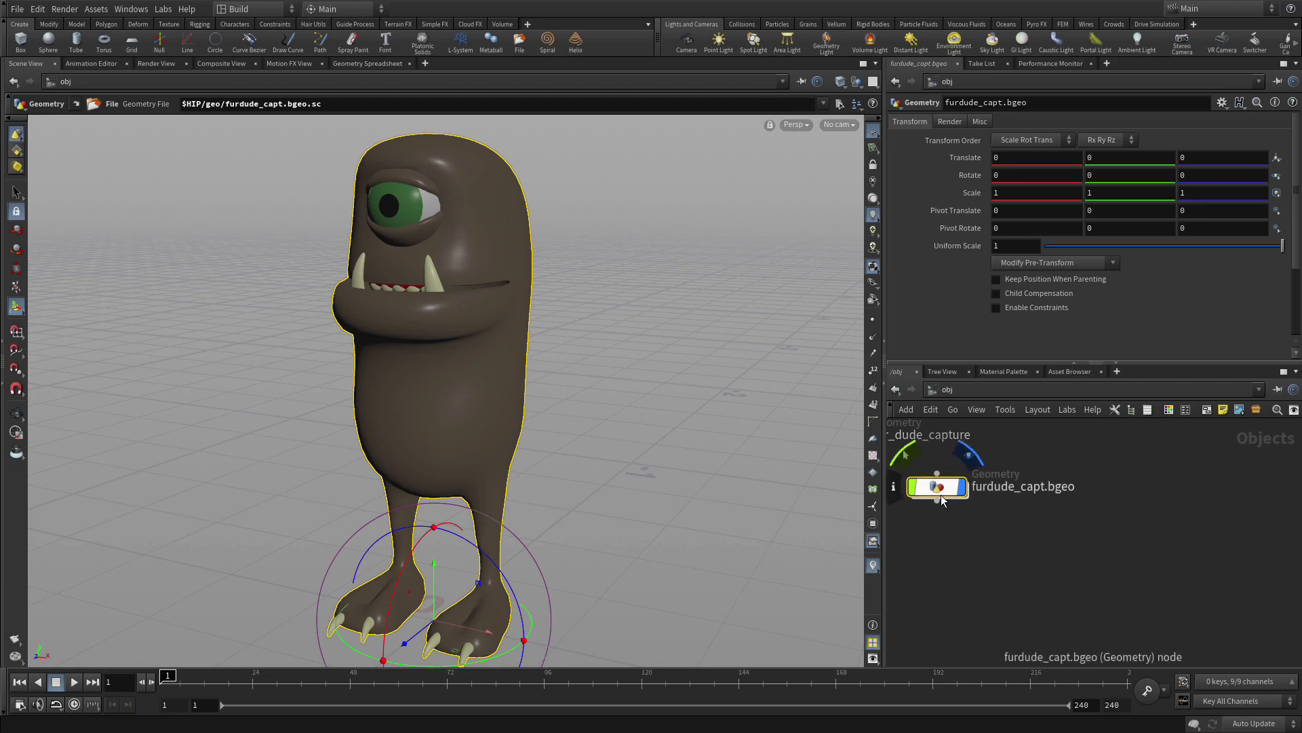
pyautogui.doubleClick(1017, 487)
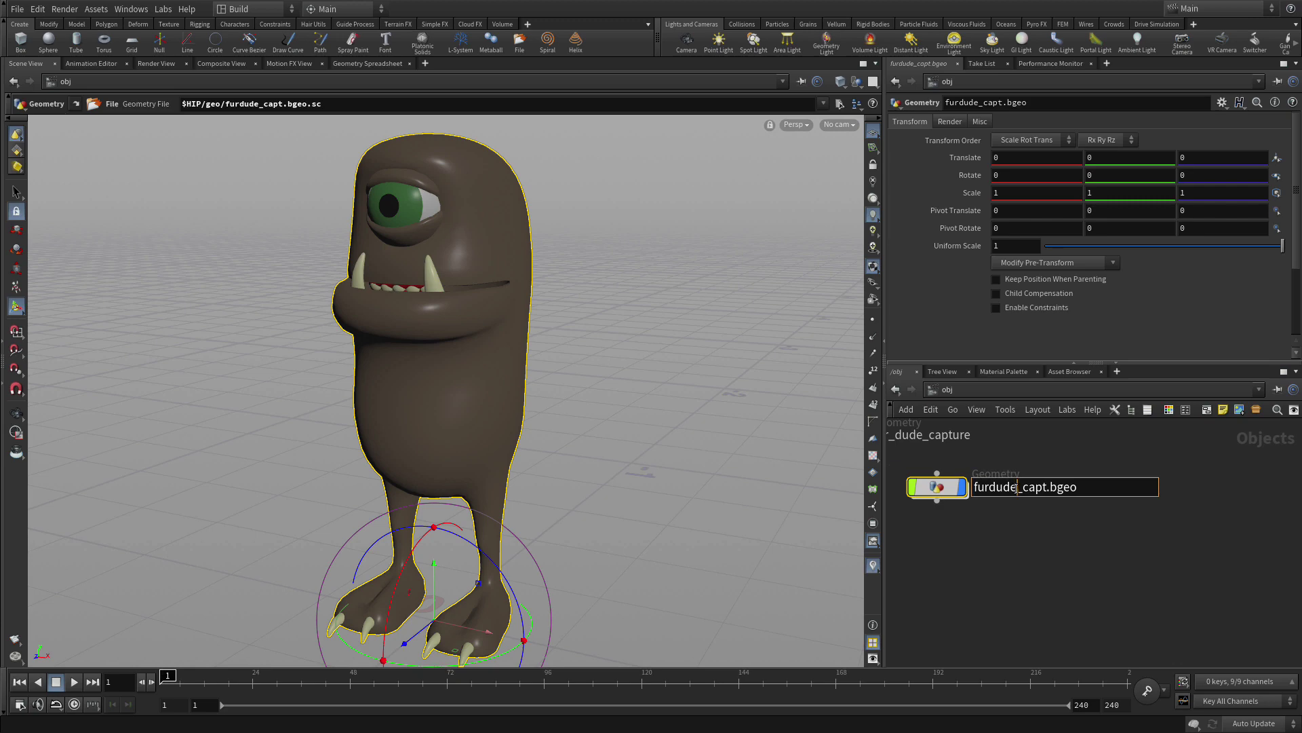
pyautogui.moveTo(1028, 487); pyautogui.dragTo(1114, 487)
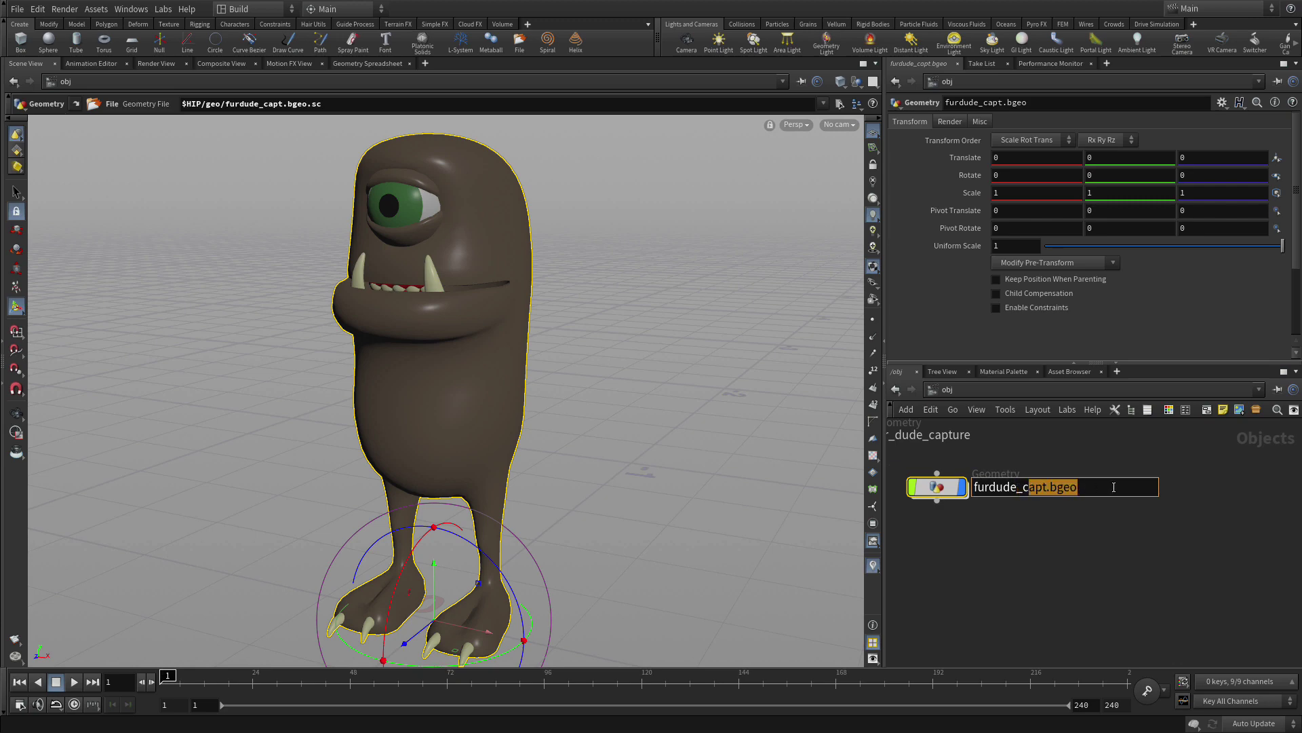
pyautogui.press('BackSpace')
pyautogui.press('BackSpace')
pyautogui.write('rig')
pyautogui.press('Return')
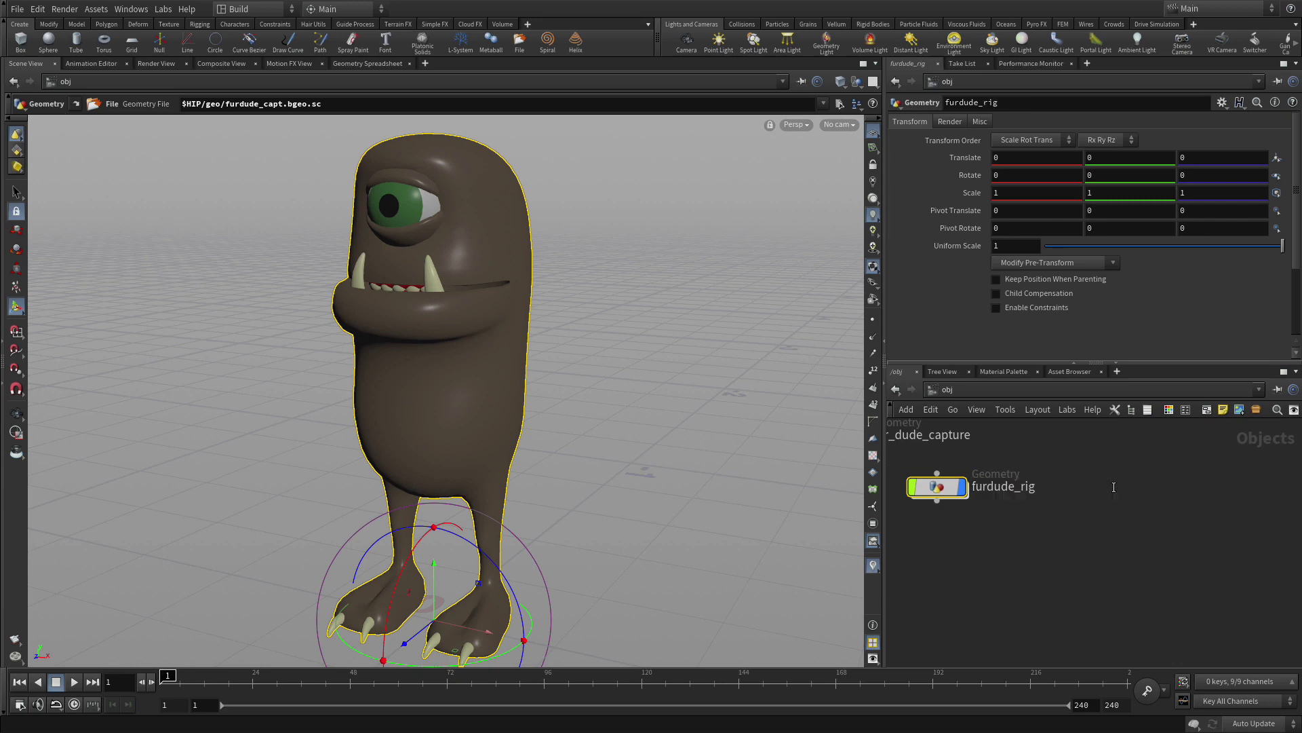
# - Inside furdude_rig, copy the File node and point the copy at furdude_skel.bgeo.sc
pyautogui.doubleClick(949, 485)
pyautogui.moveTo(1101, 549); pyautogui.dragTo(1202, 486)
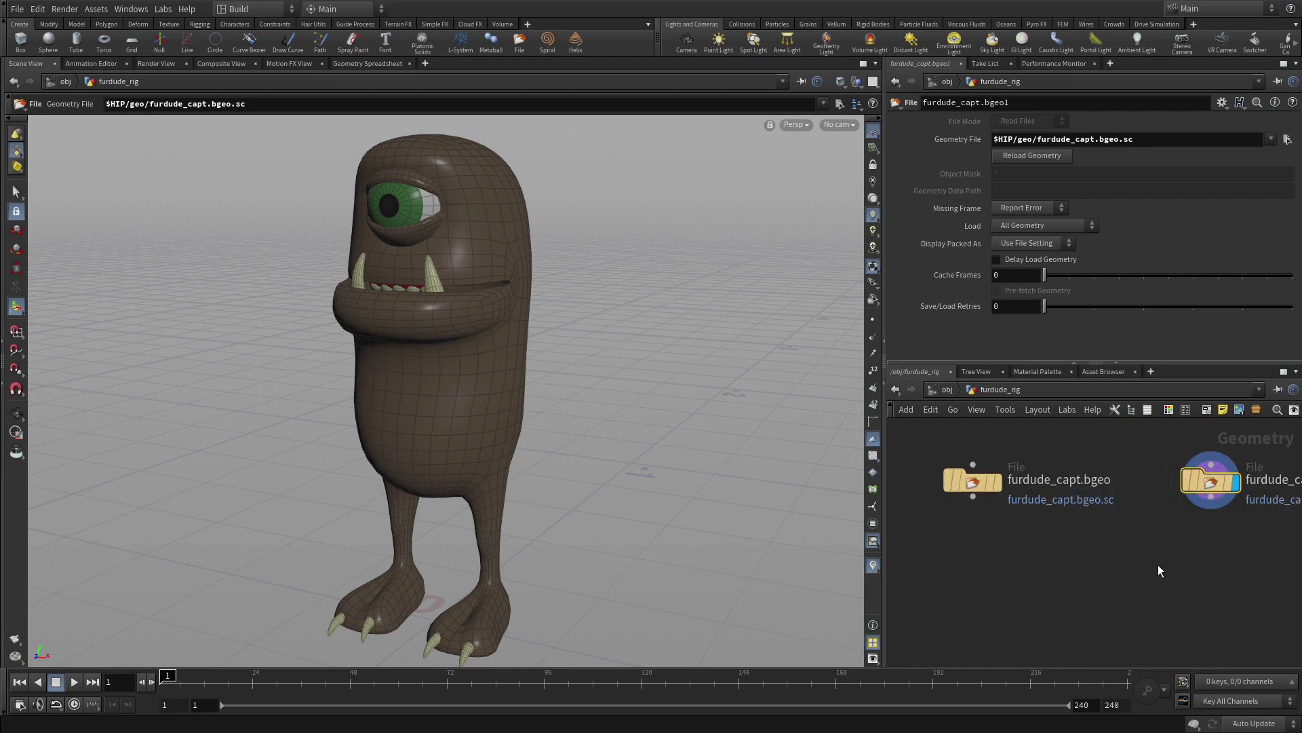
pyautogui.moveTo(1158, 565); pyautogui.dragTo(970, 565)
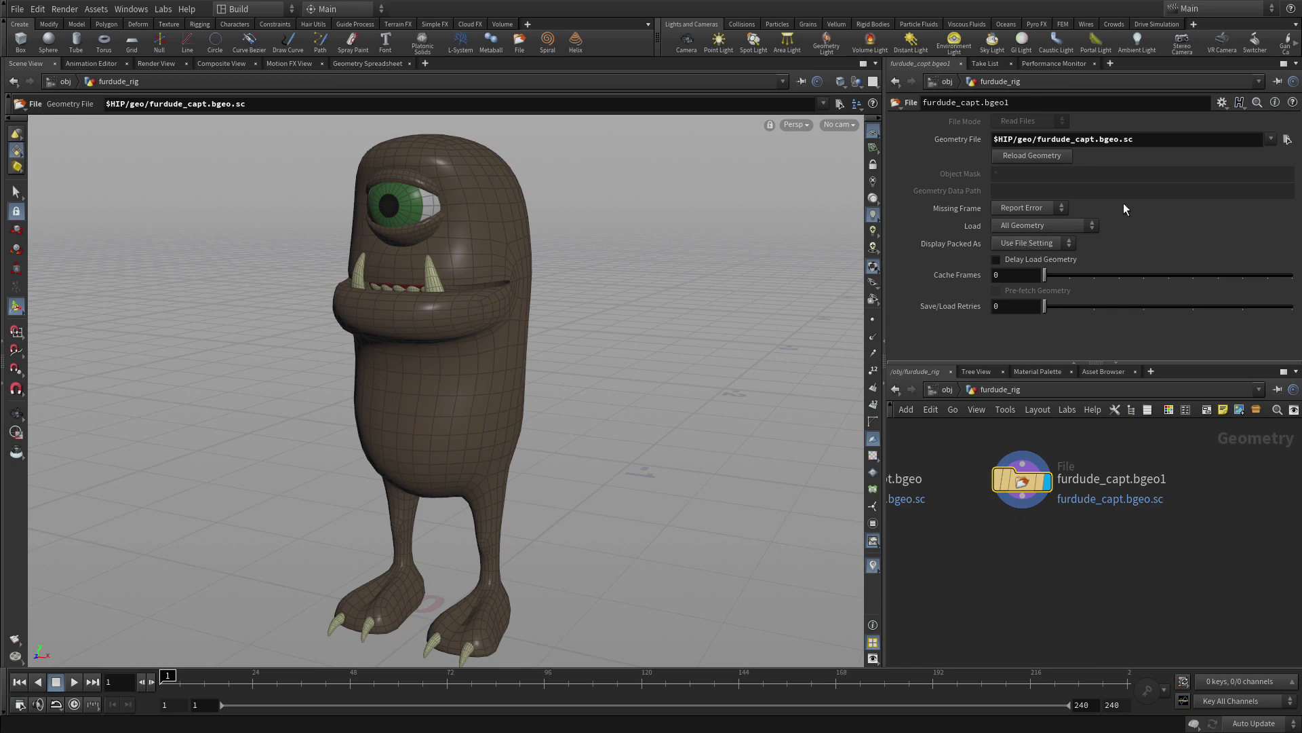
pyautogui.click(1287, 139)
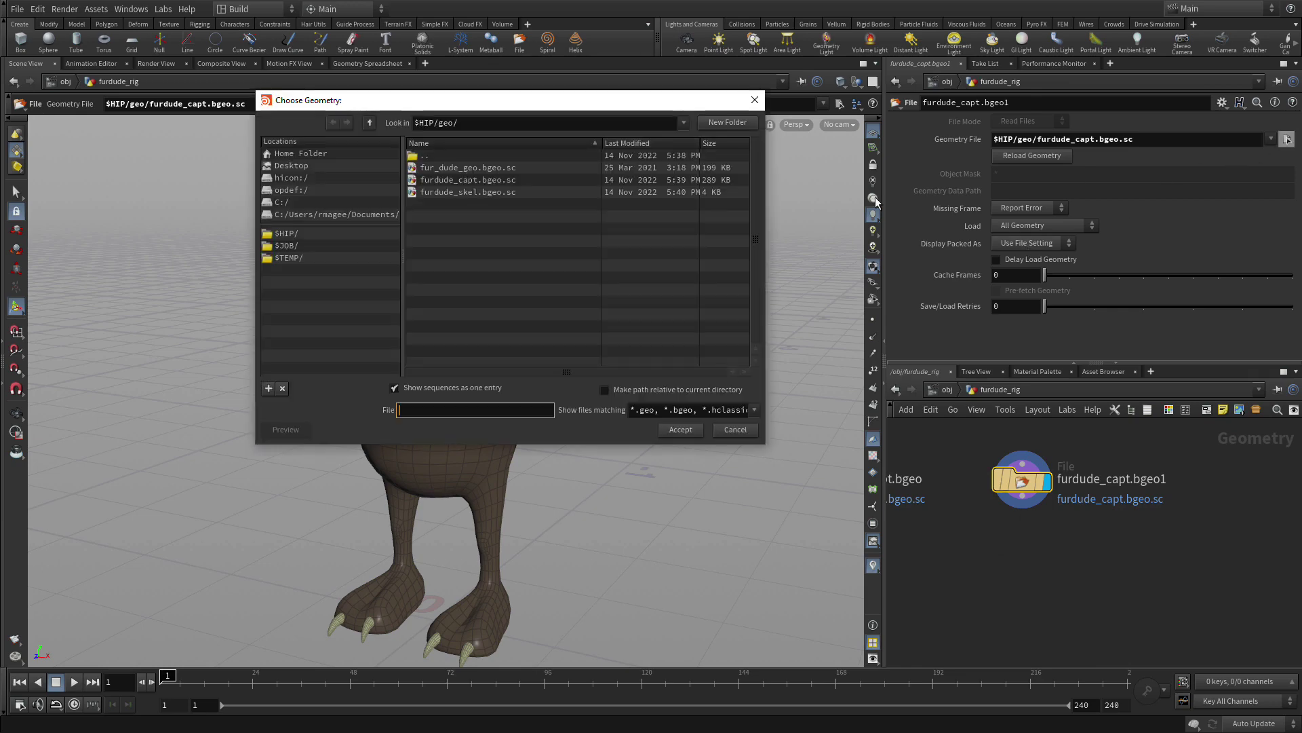
pyautogui.click(491, 193)
pyautogui.click(680, 430)
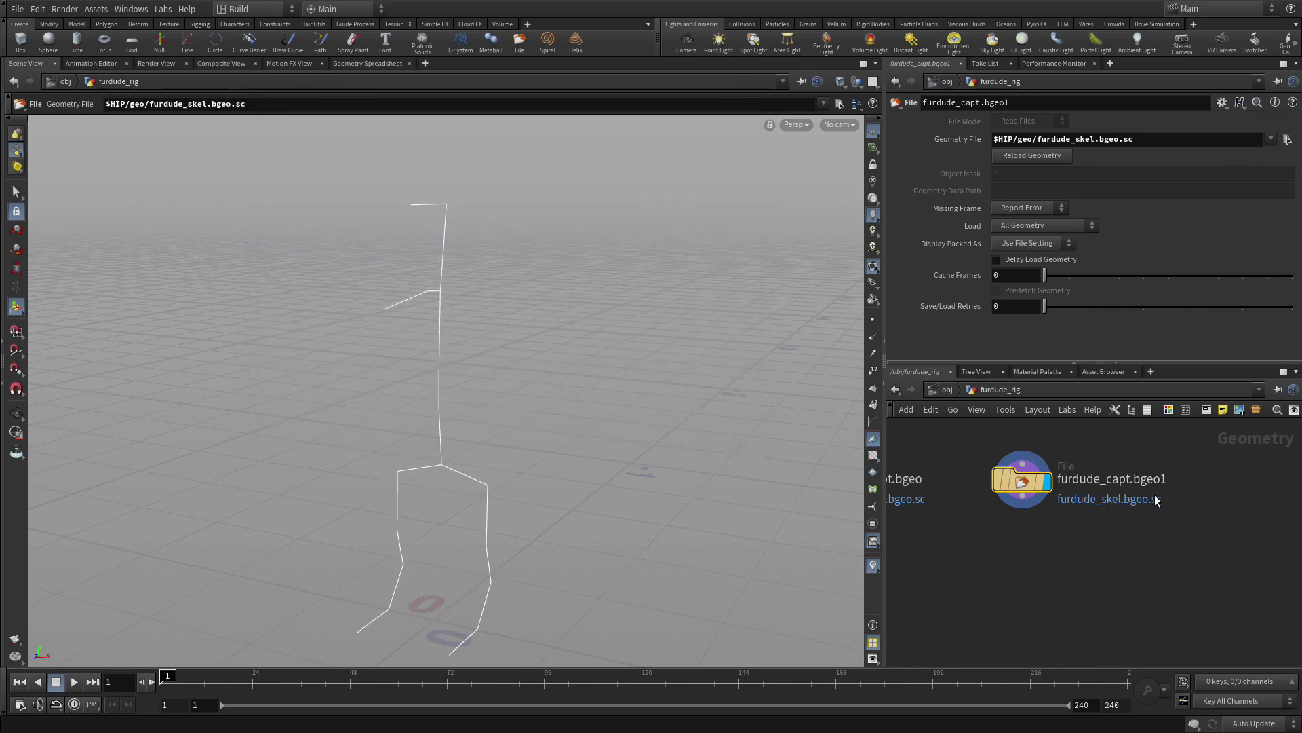
# - Rename the copied File node to furdude_skel.bgeo and frame both nodes
pyautogui.doubleClick(1125, 479)
pyautogui.click(1130, 479)
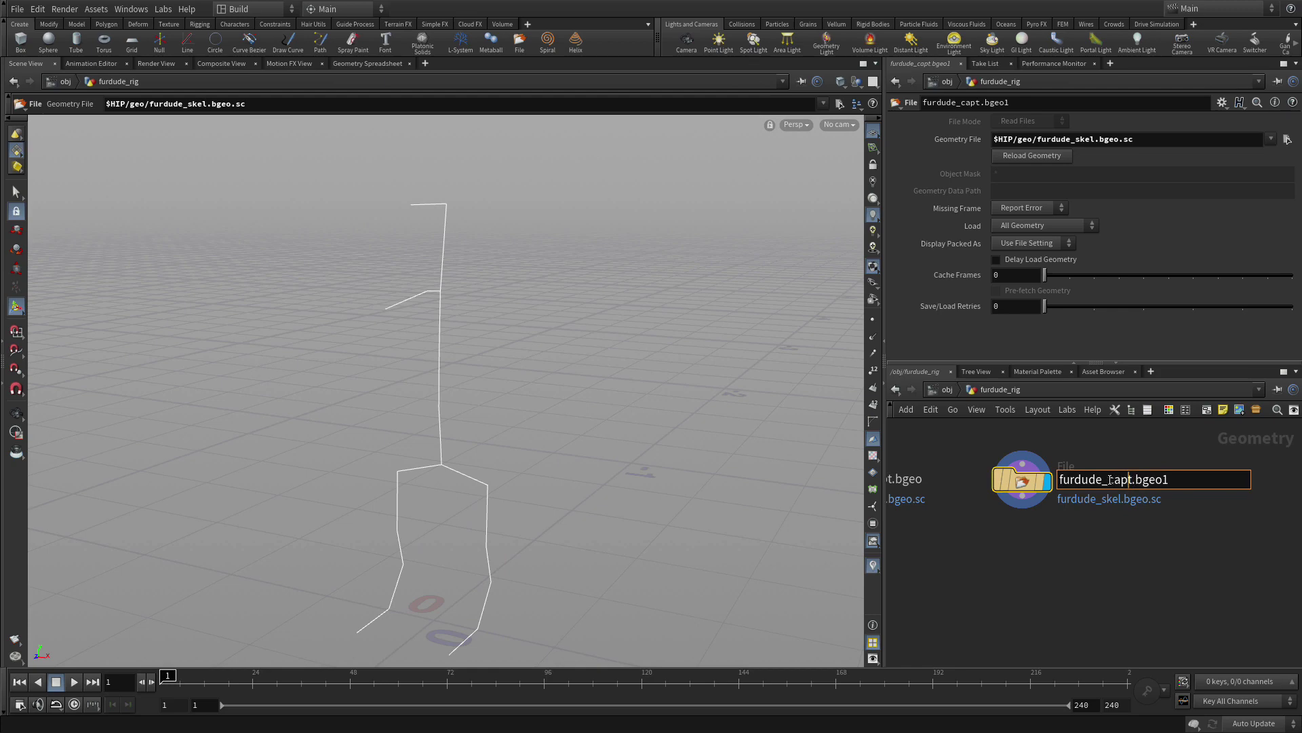
pyautogui.moveTo(1109, 479); pyautogui.dragTo(1206, 467)
pyautogui.write('skel.bgeo')
pyautogui.press('Return')
pyautogui.press('h')
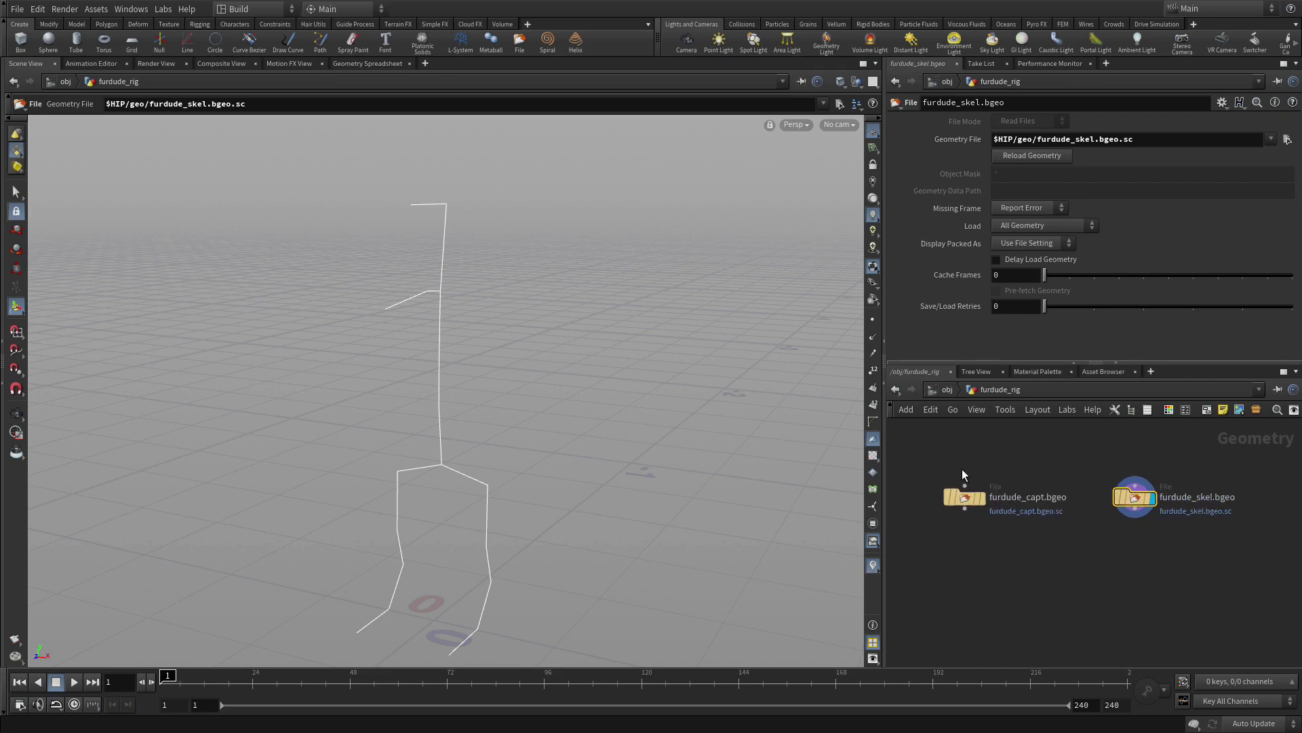
# - Display furdude_capt.bgeo, select both File nodes and start a New Digital Asset From Selection
pyautogui.click(984, 501)
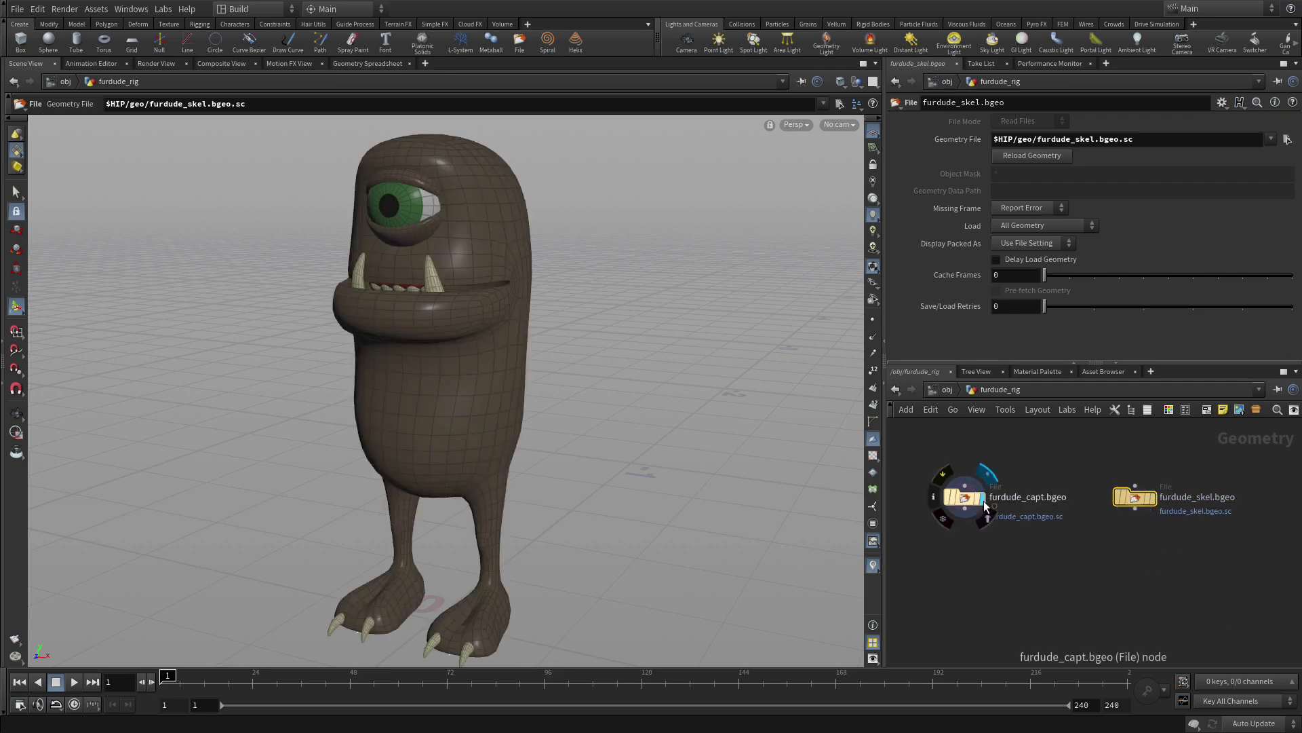
pyautogui.moveTo(905, 446); pyautogui.dragTo(1243, 559)
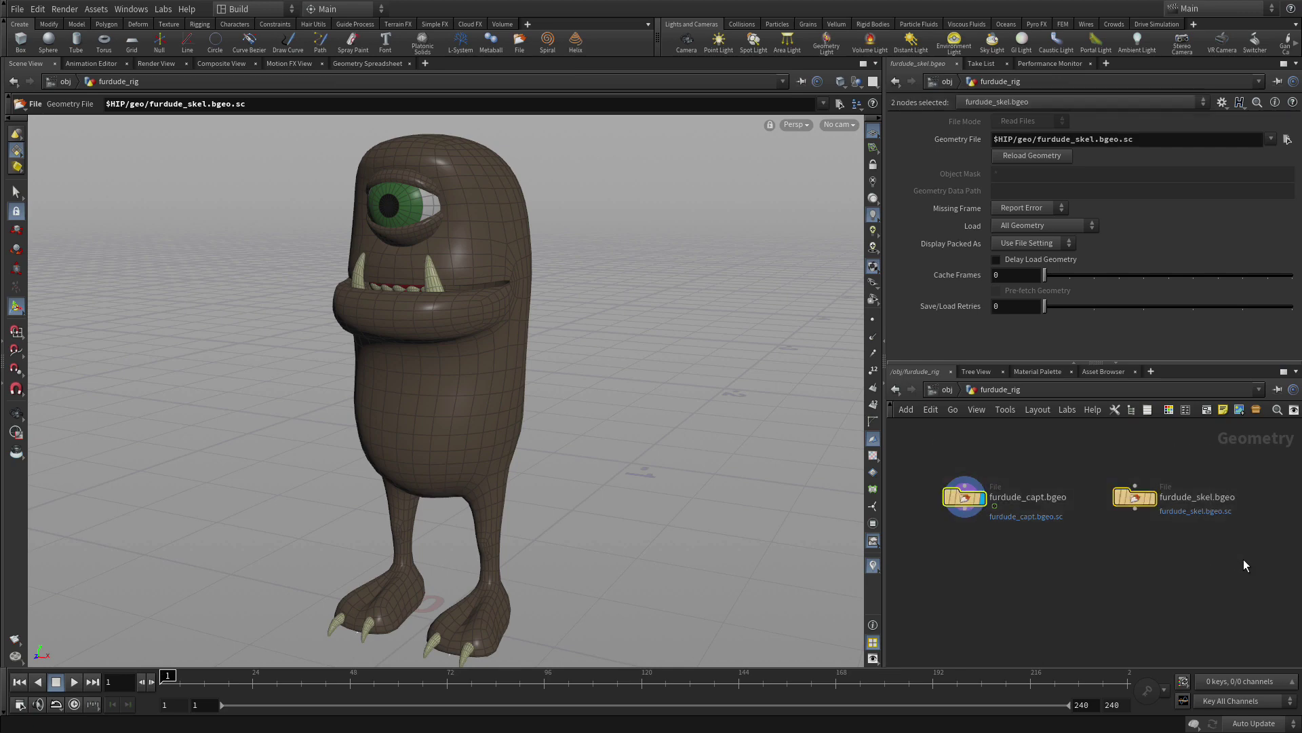
pyautogui.click(97, 10)
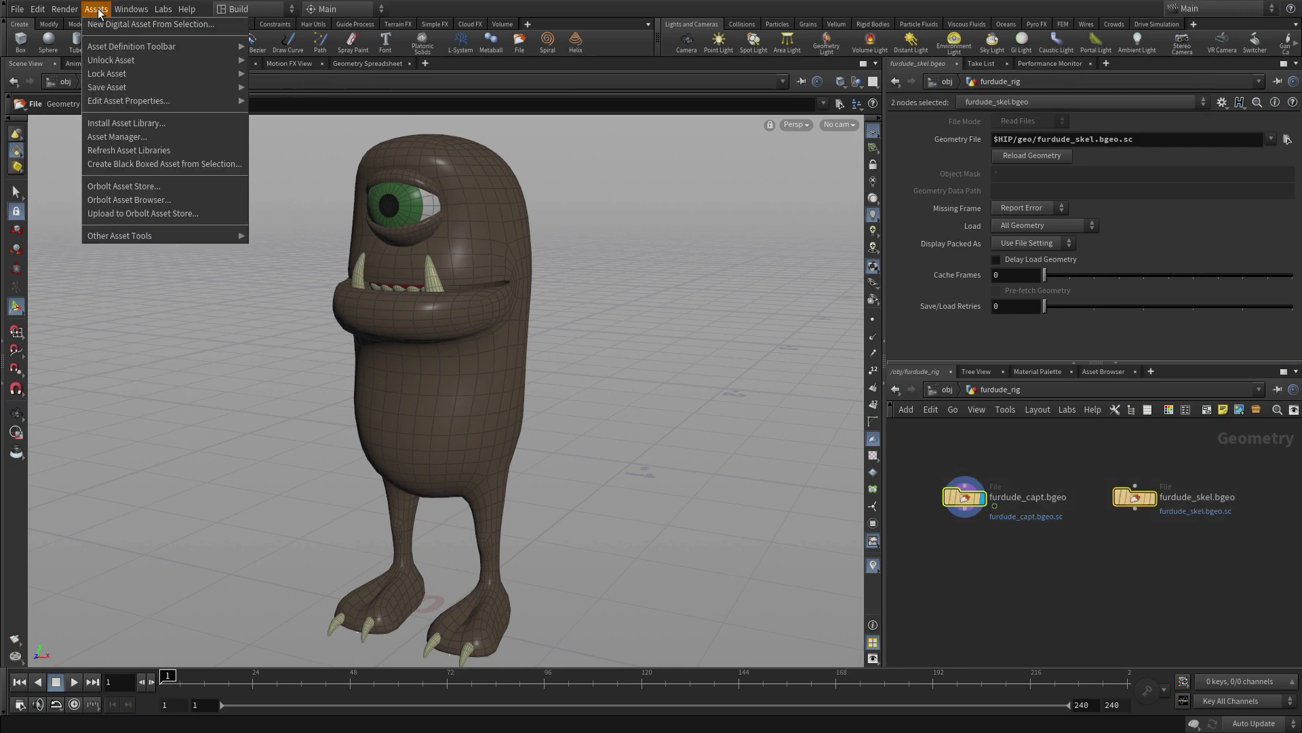
pyautogui.click(96, 24)
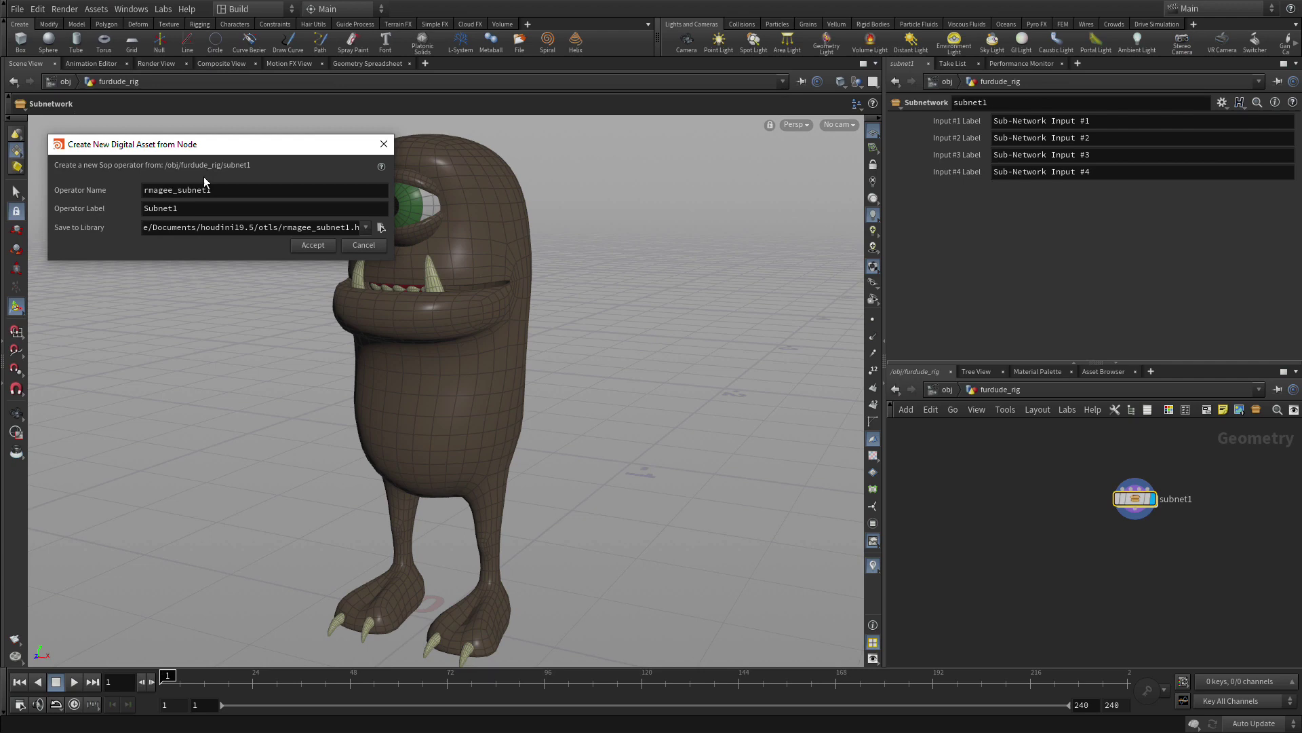
# - Name the asset operator fur_dude_capture_rig with label Fur Dude Capture Rig
pyautogui.doubleClick(227, 190)
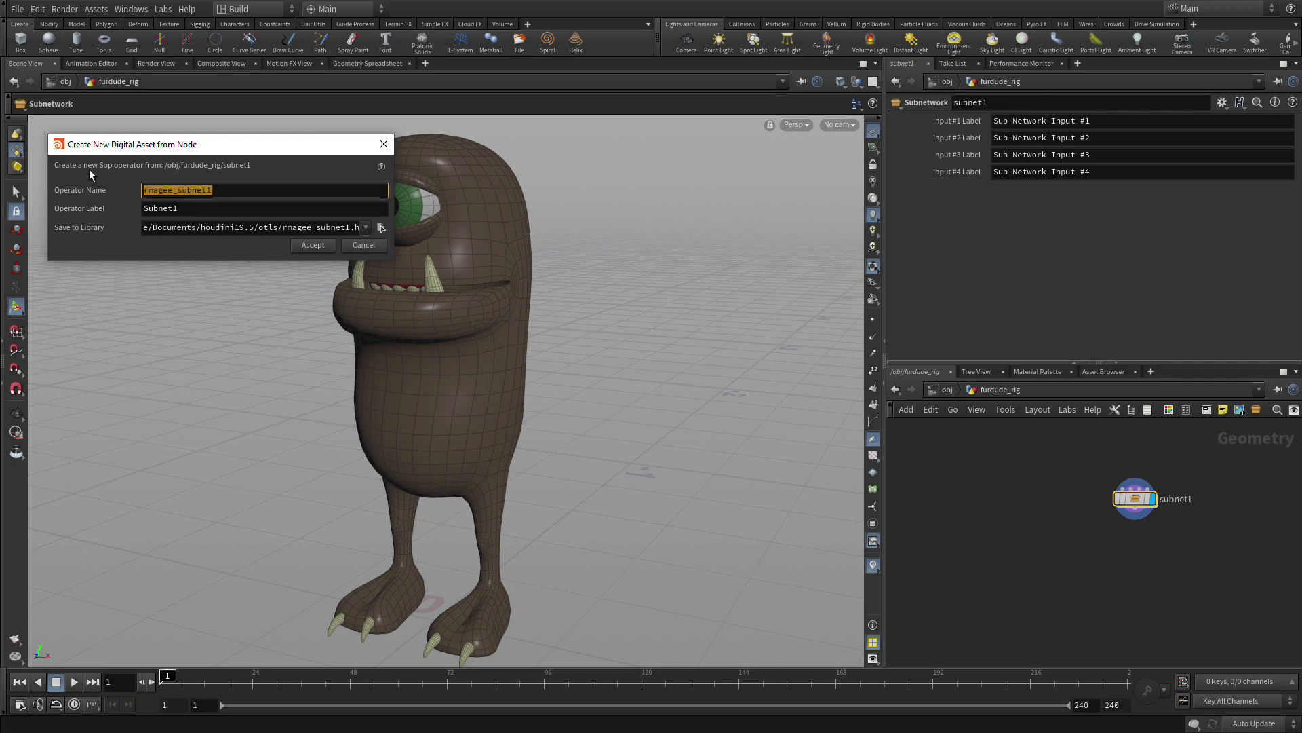
pyautogui.write('fur')
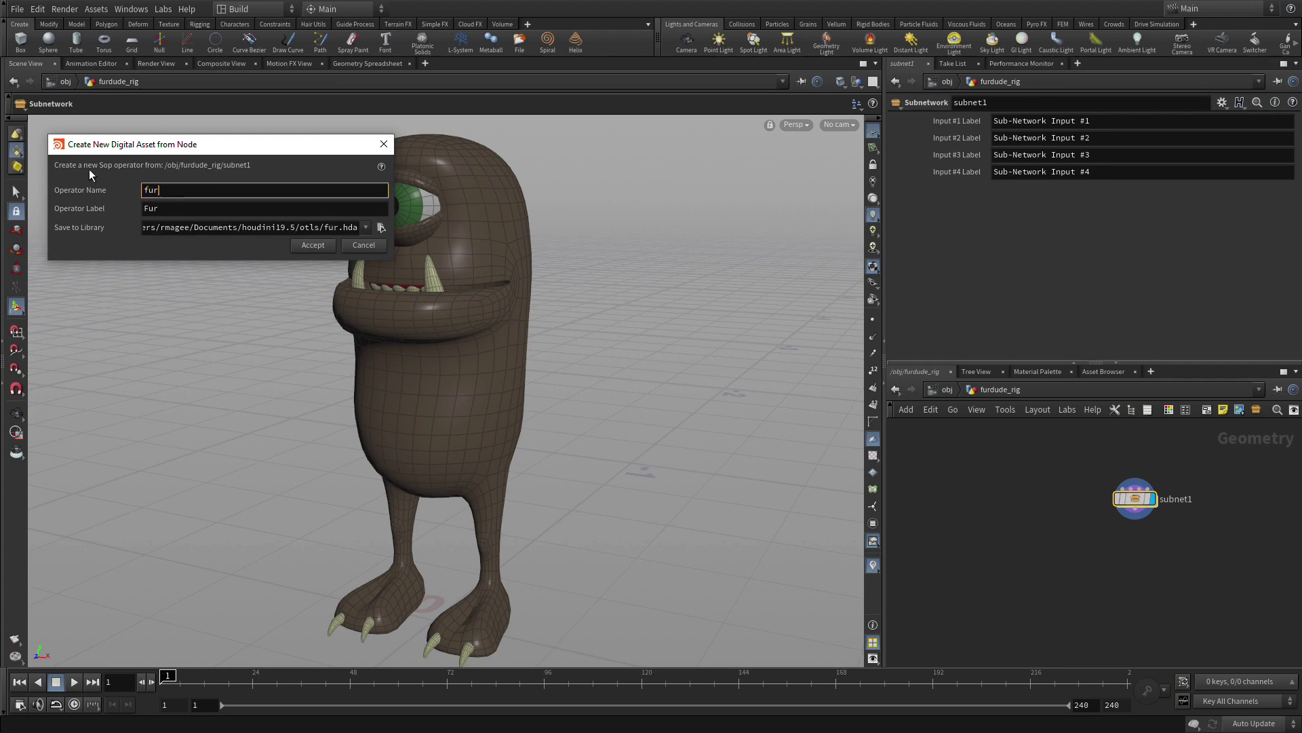
pyautogui.write('dude')
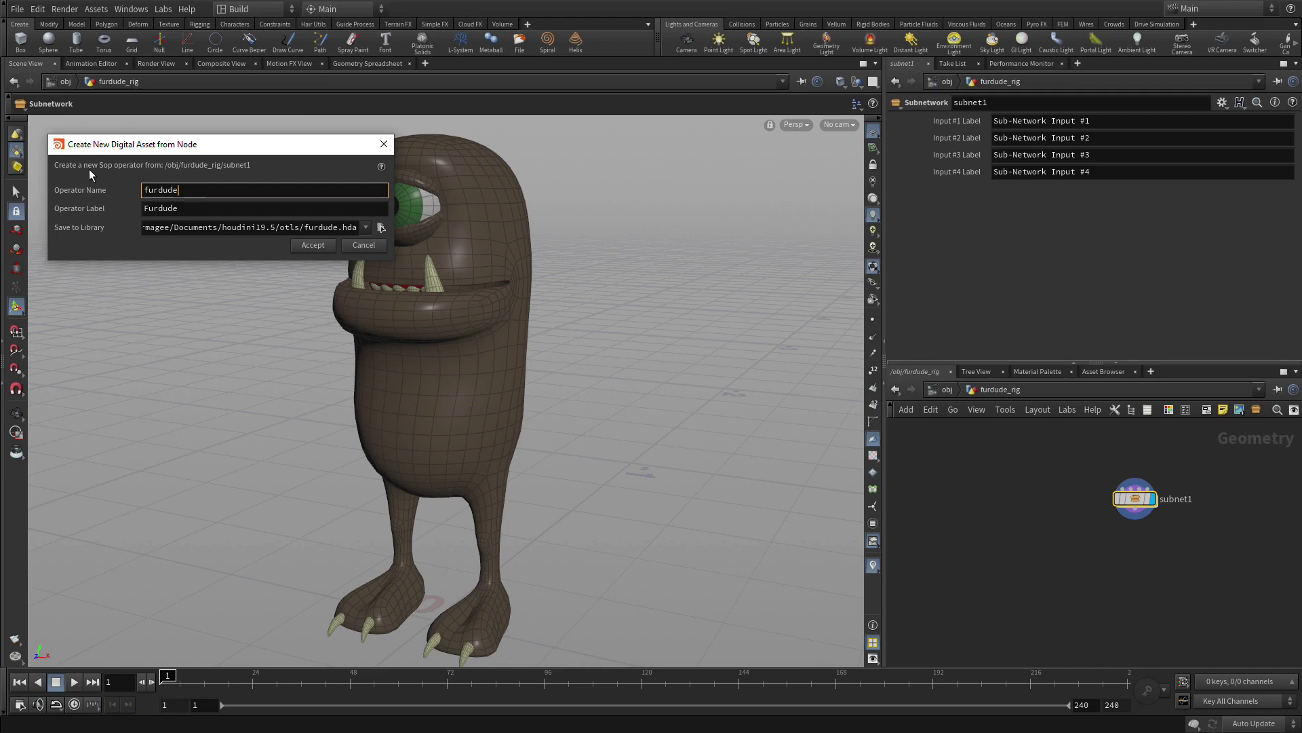
pyautogui.press('BackSpace')
pyautogui.press('BackSpace')
pyautogui.press('BackSpace')
pyautogui.press('BackSpace')
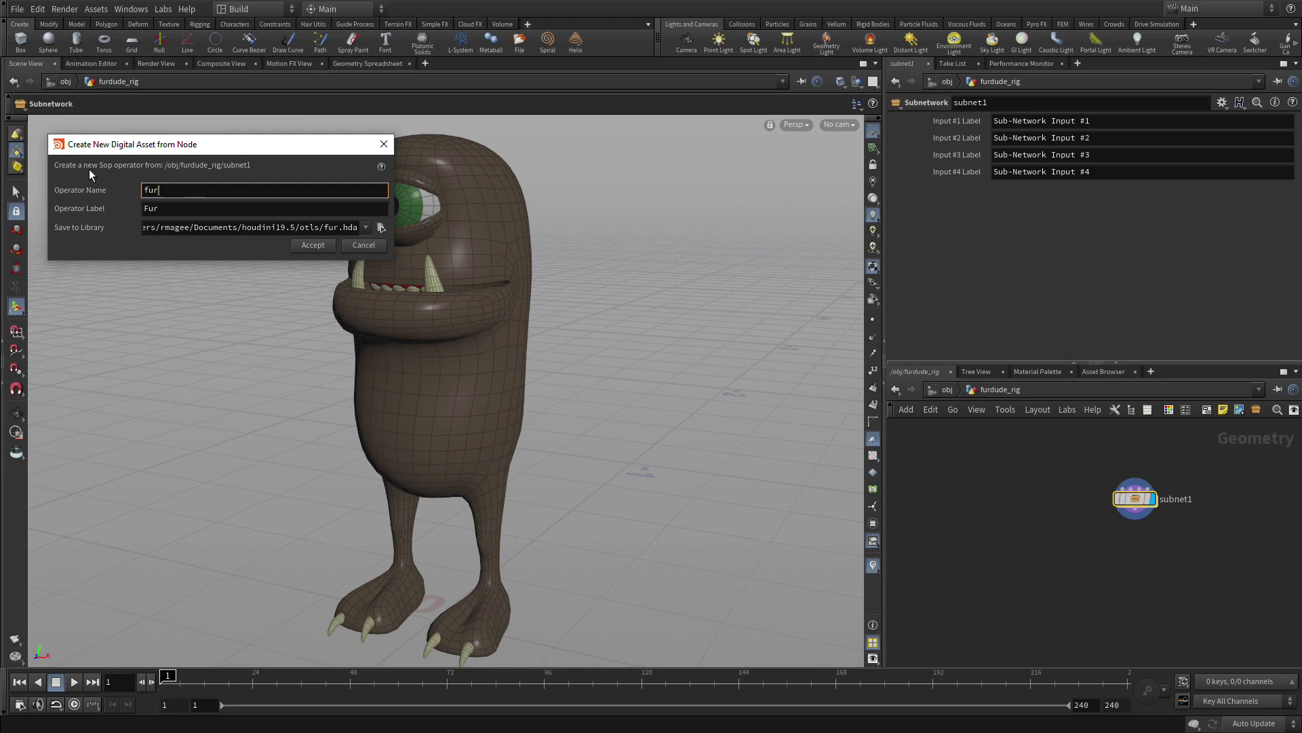
pyautogui.write('_dude')
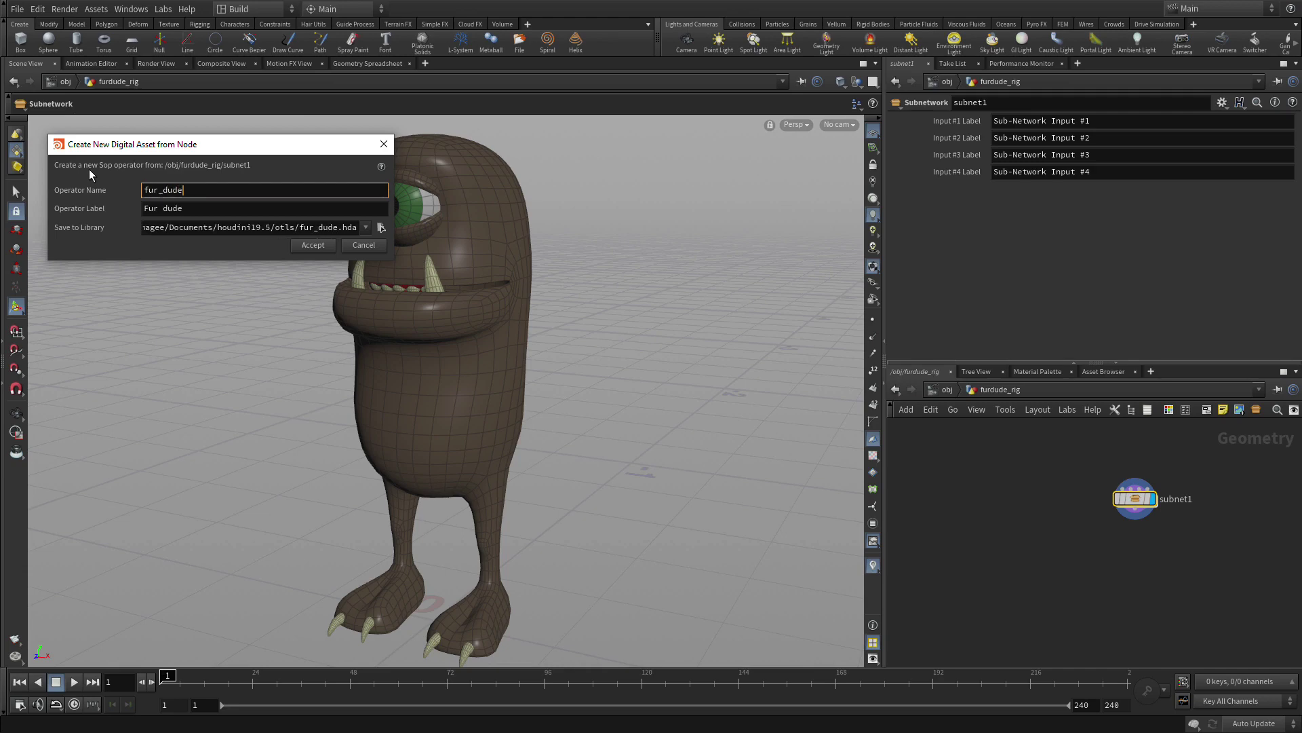
pyautogui.write('_capture')
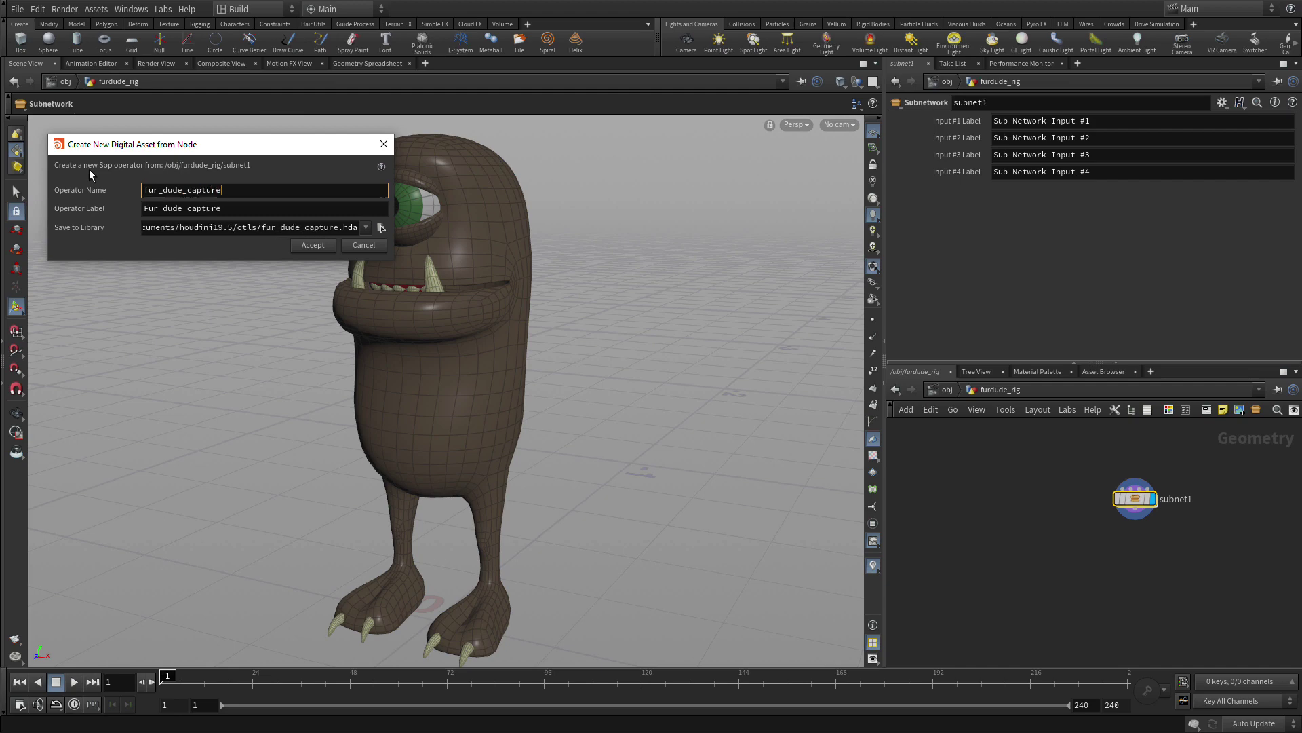
pyautogui.write('_rig')
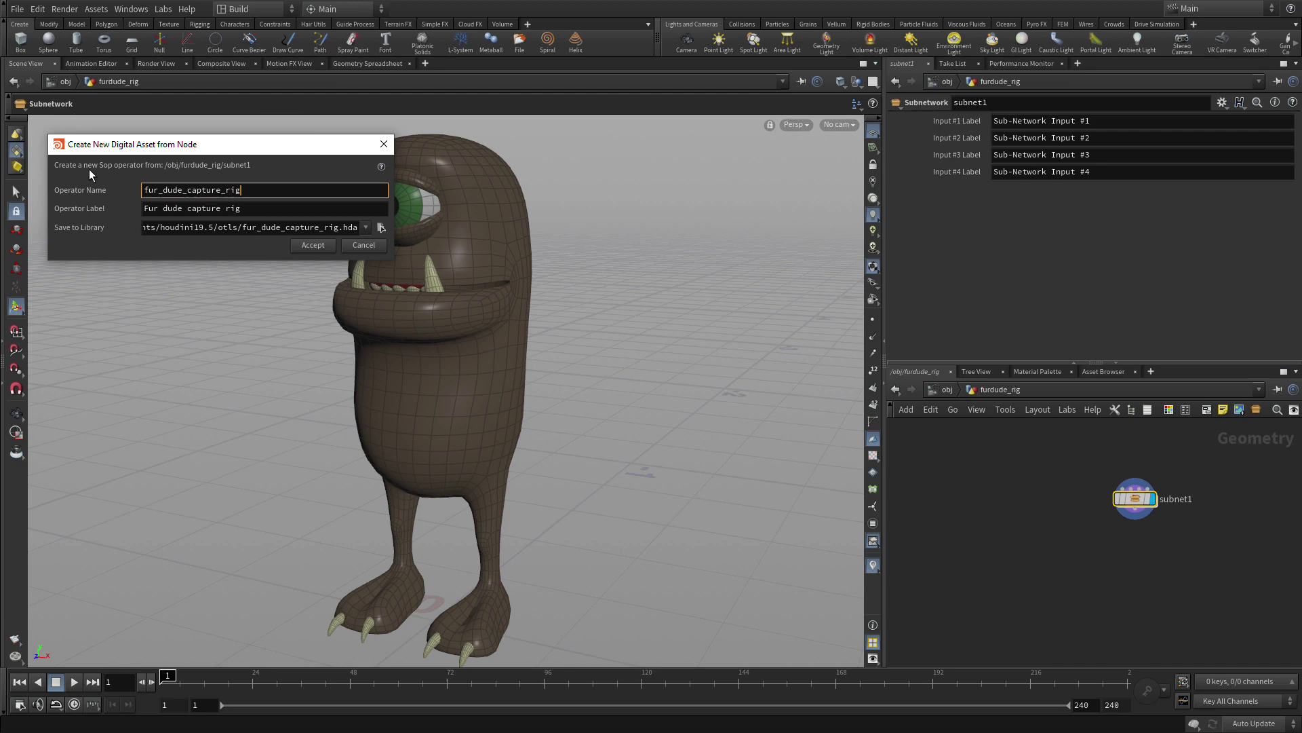
pyautogui.click(166, 210)
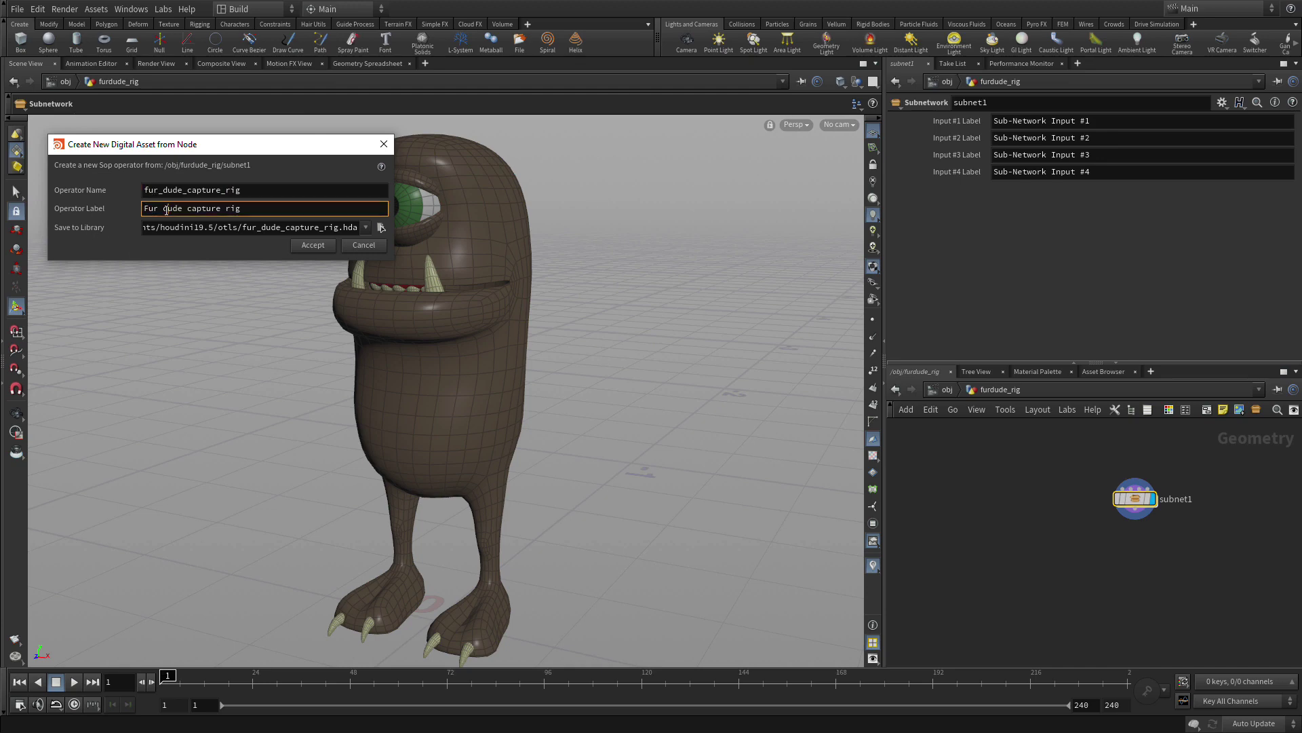
pyautogui.press('BackSpace')
pyautogui.write('D')
pyautogui.press('BackSpace')
pyautogui.write('R')
# - Save the asset library to $HIP/hda/fur_dude.hda and create the asset
pyautogui.click(381, 227)
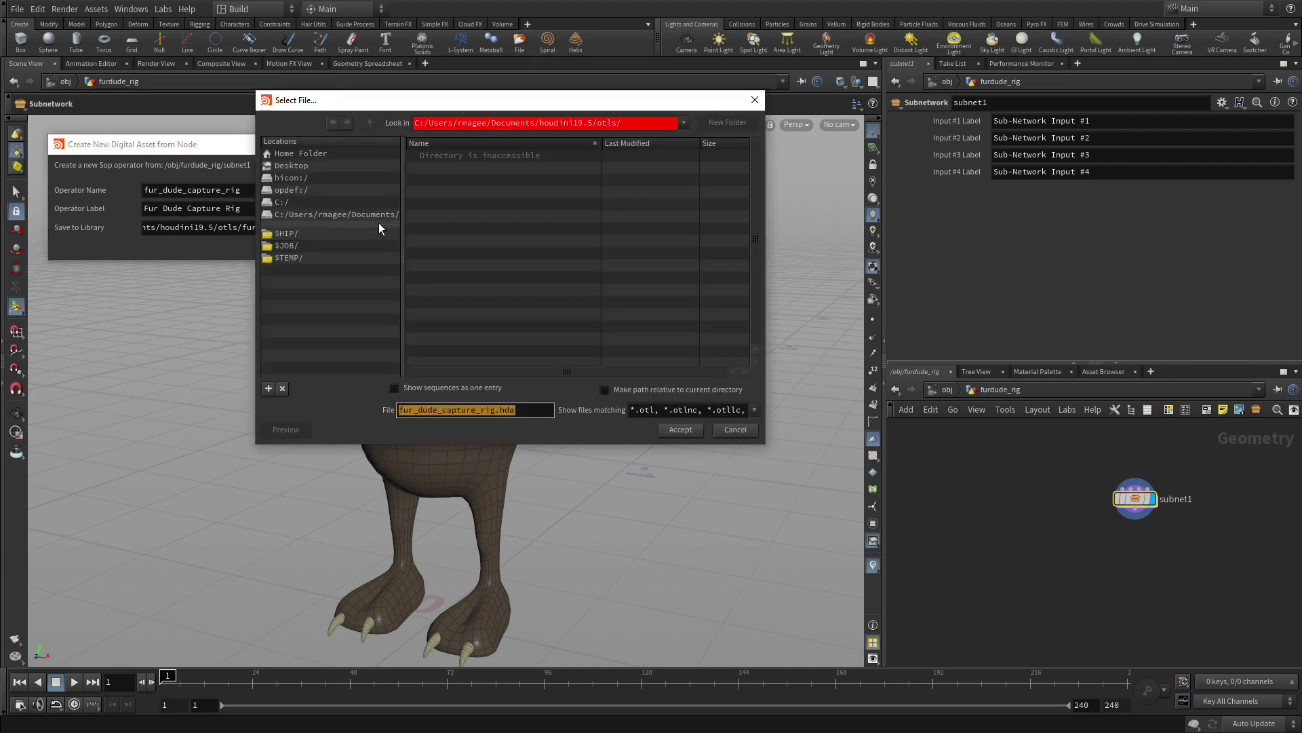
pyautogui.click(315, 233)
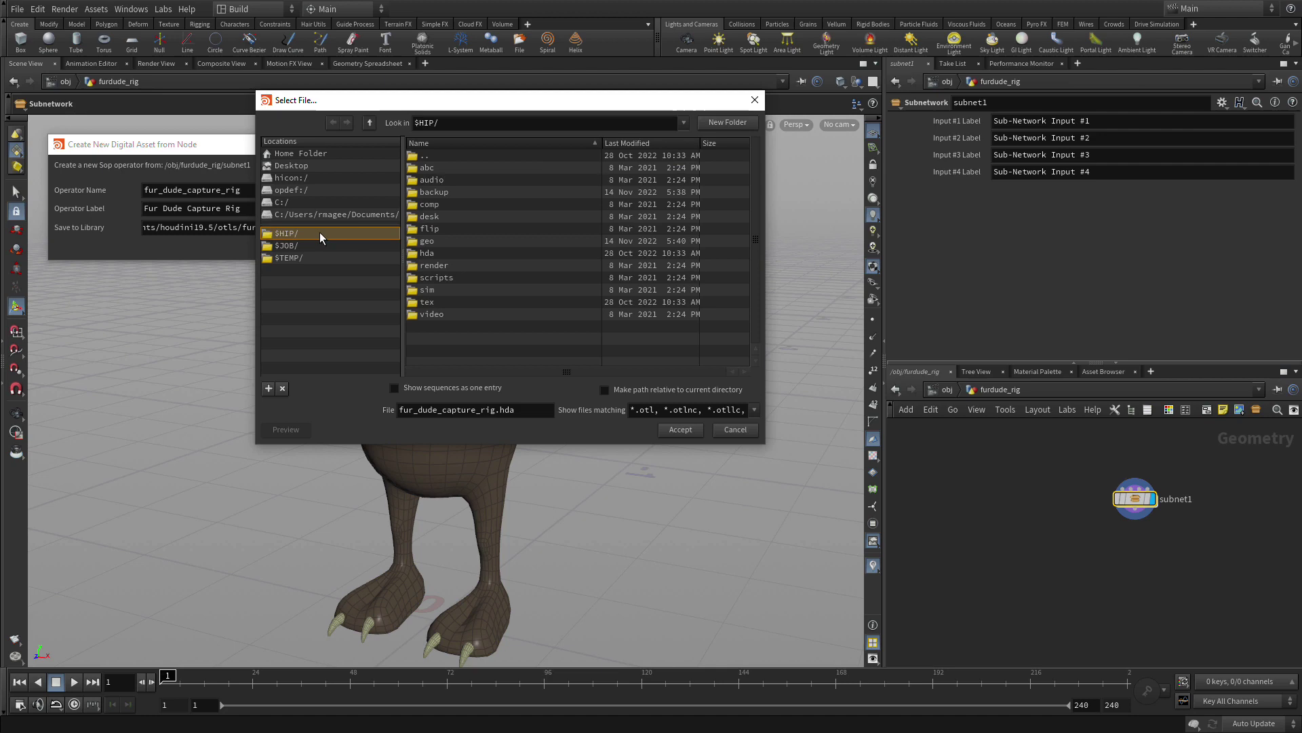
pyautogui.doubleClick(444, 252)
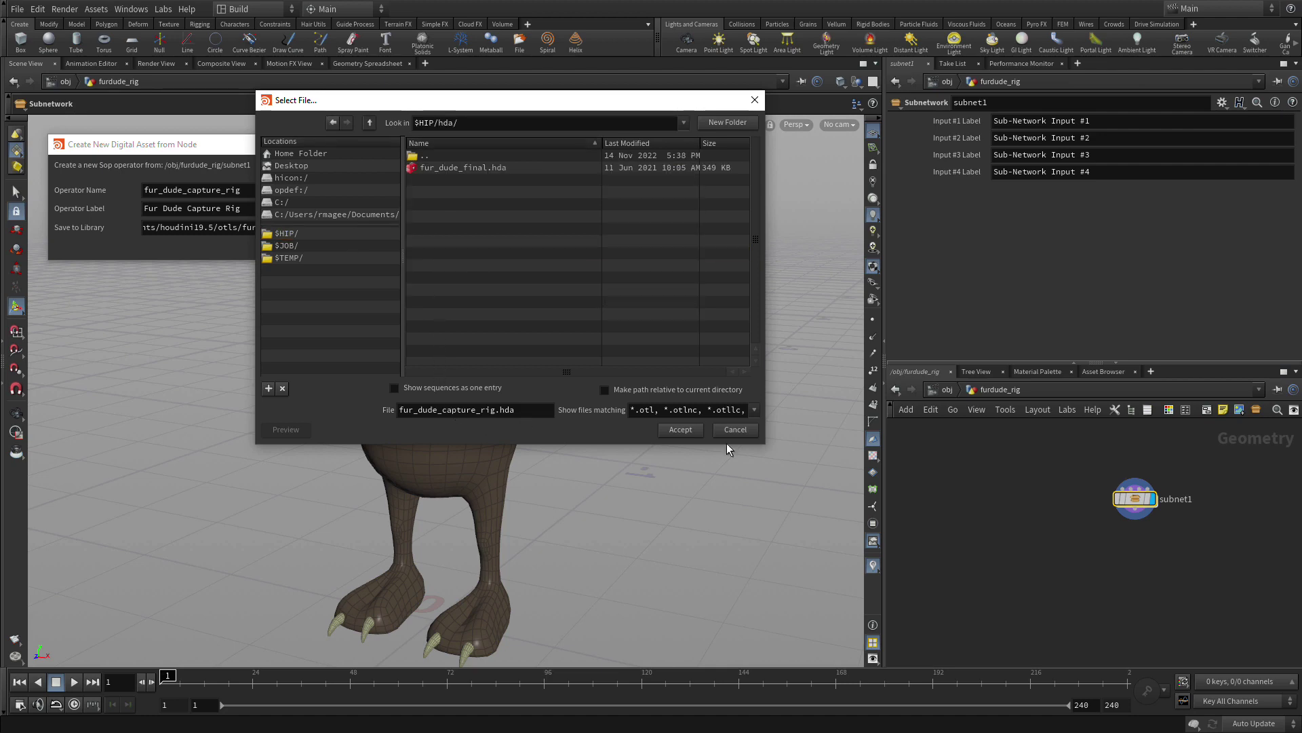
pyautogui.click(680, 429)
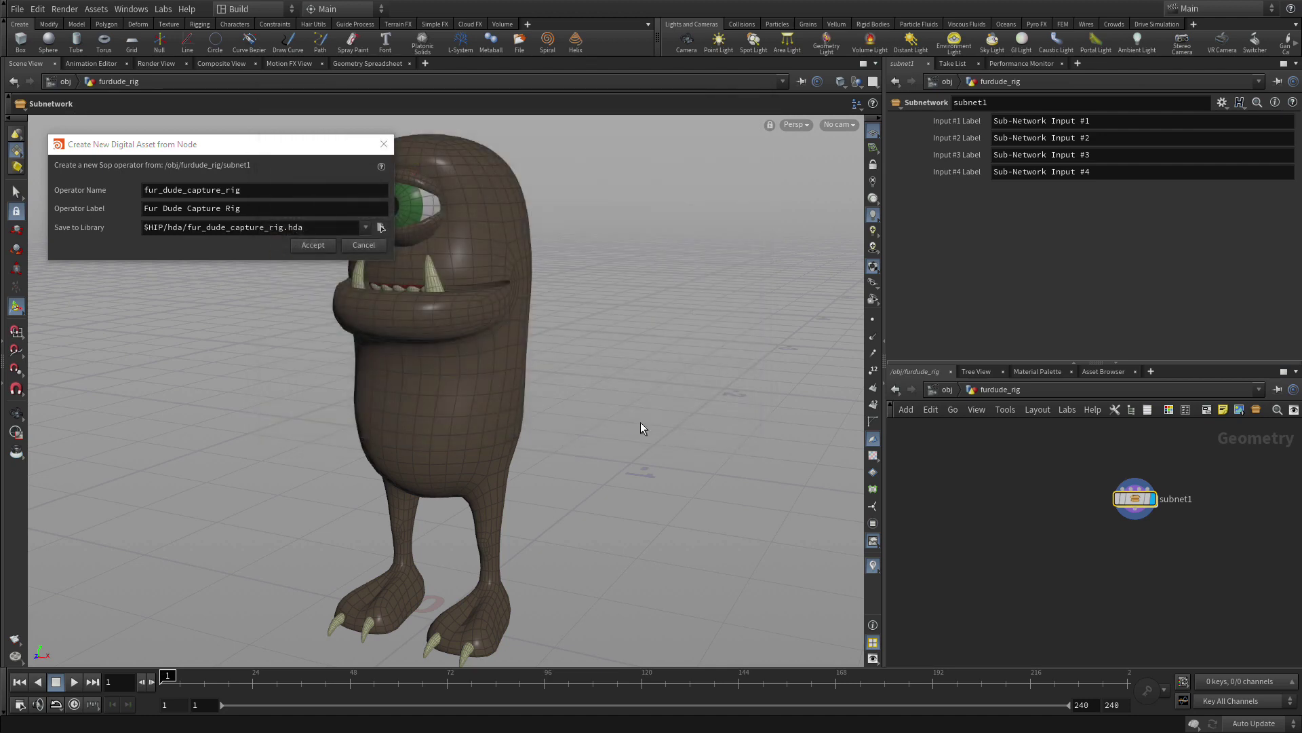
pyautogui.click(282, 227)
pyautogui.press('BackSpace')
pyautogui.press('BackSpace')
pyautogui.press('BackSpace')
pyautogui.press('BackSpace')
pyautogui.press('BackSpace')
pyautogui.press('BackSpace')
pyautogui.press('BackSpace')
pyautogui.press('BackSpace')
pyautogui.press('BackSpace')
pyautogui.press('BackSpace')
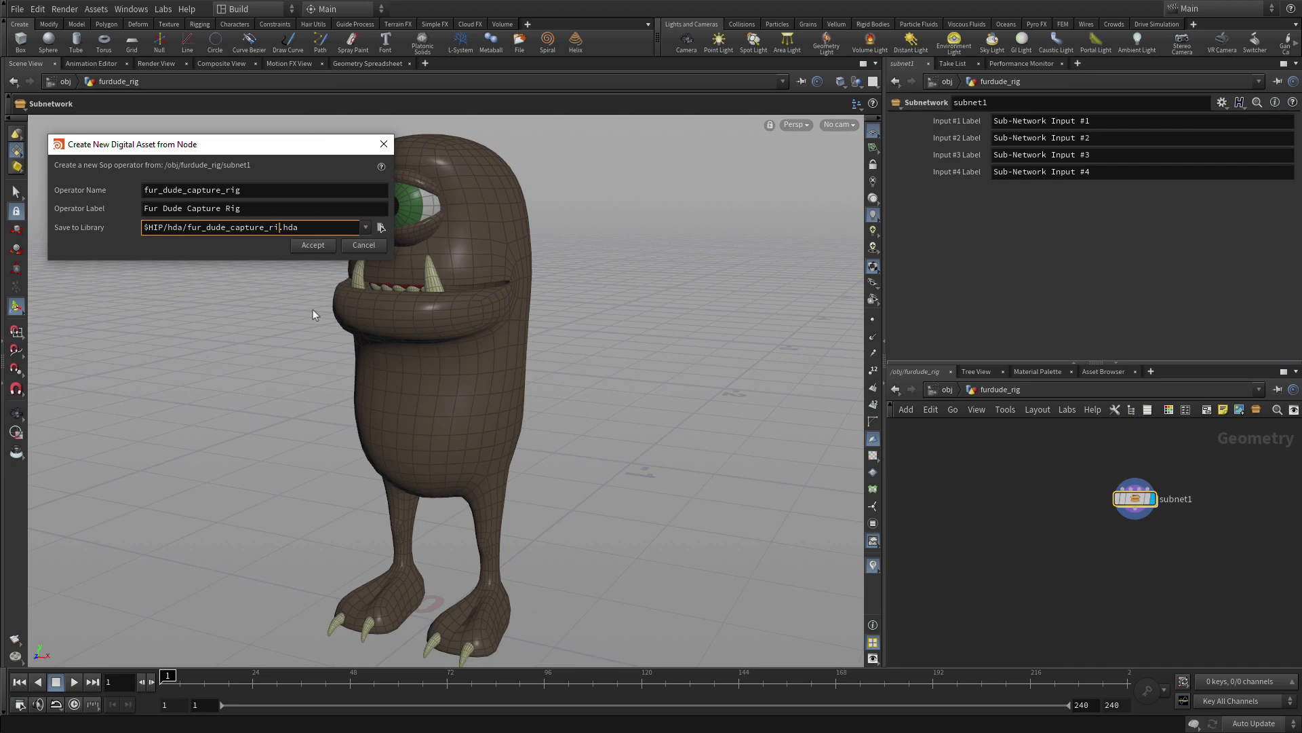
pyautogui.press('BackSpace')
pyautogui.press('BackSpace')
pyautogui.press('Return')
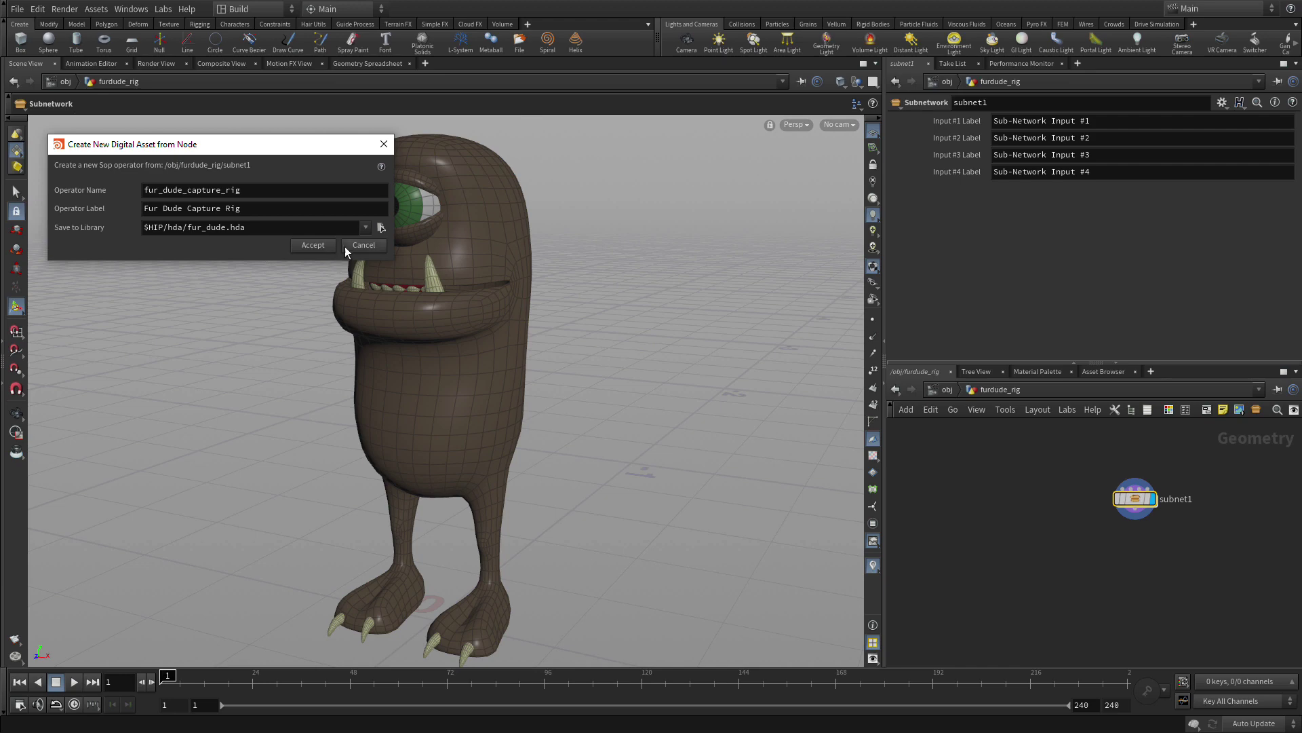
pyautogui.click(313, 245)
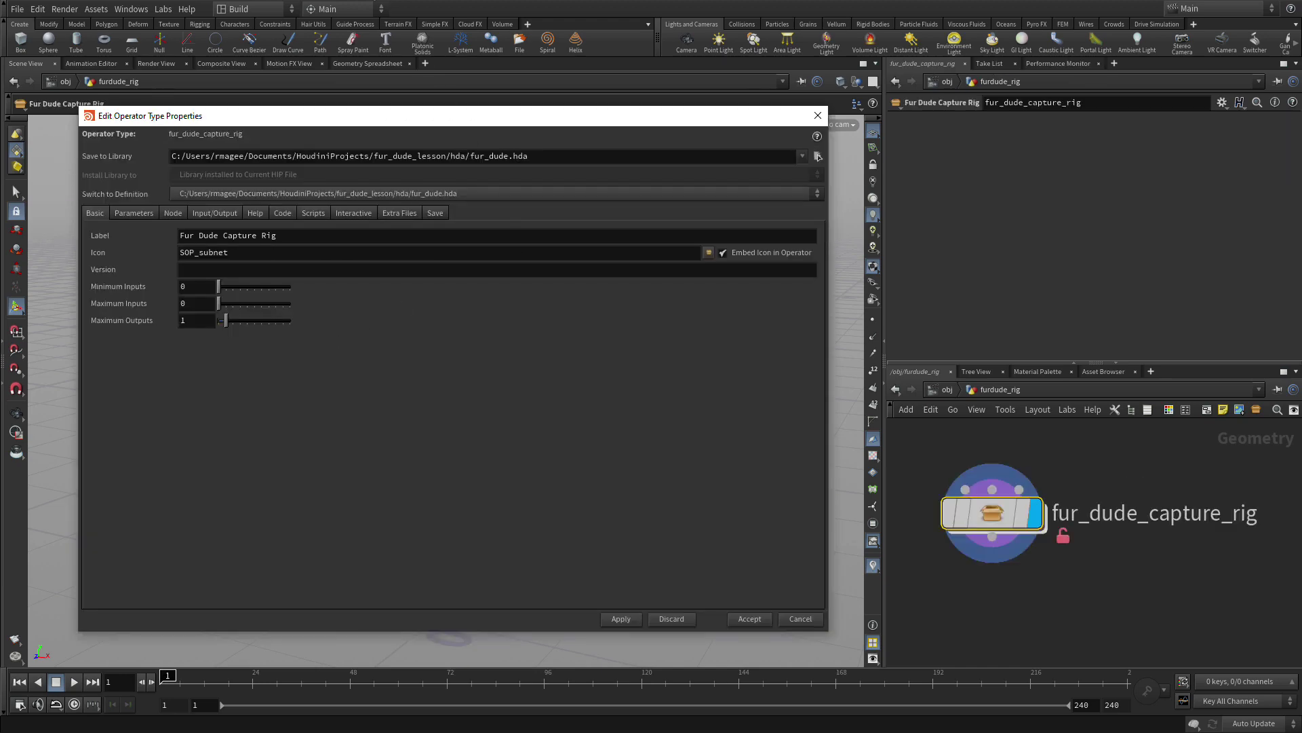
# - Set the asset's Maximum Outputs to 3 and accept the type properties
pyautogui.click(147, 326)
pyautogui.write('3')
pyautogui.press('Return')
pyautogui.click(742, 618)
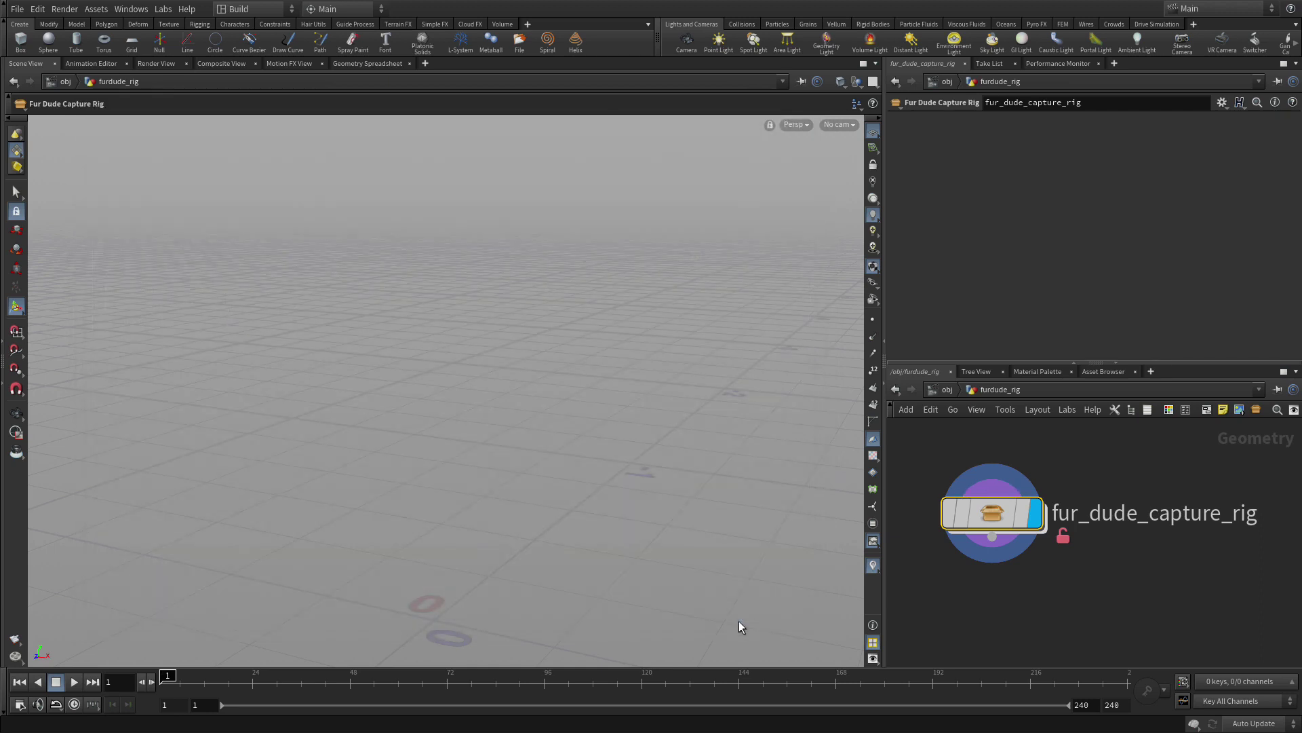
# - Inside the asset, wire furdude_capt.bgeo into output_0 and rename it CaptureGeo
pyautogui.doubleClick(1007, 514)
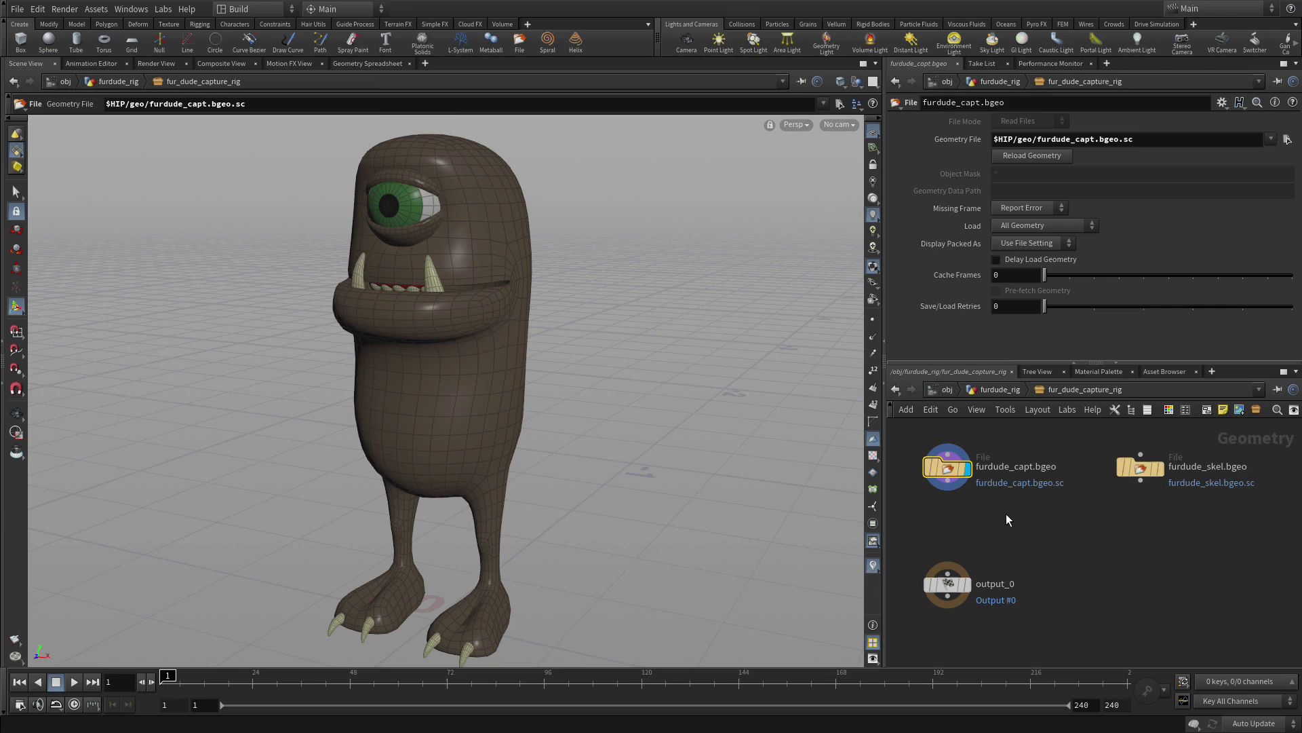
pyautogui.click(948, 485)
pyautogui.click(948, 575)
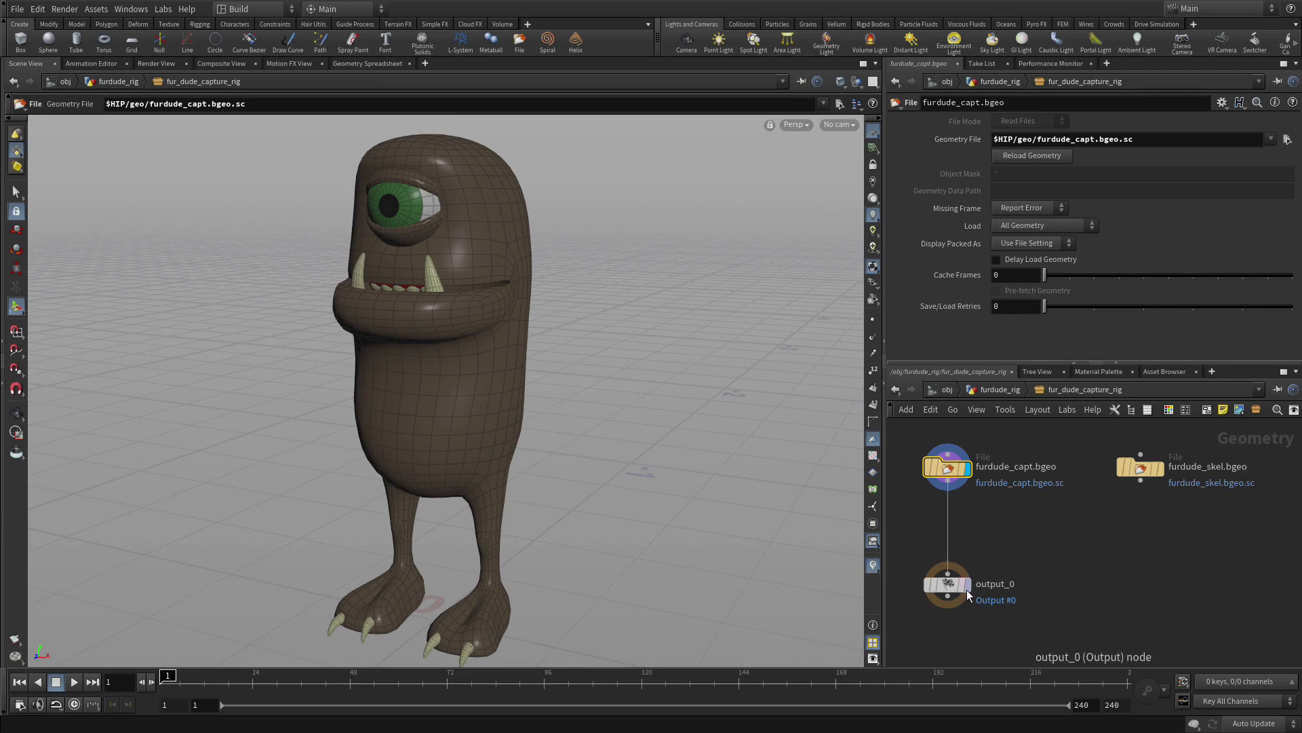
pyautogui.doubleClick(987, 584)
pyautogui.write('C')
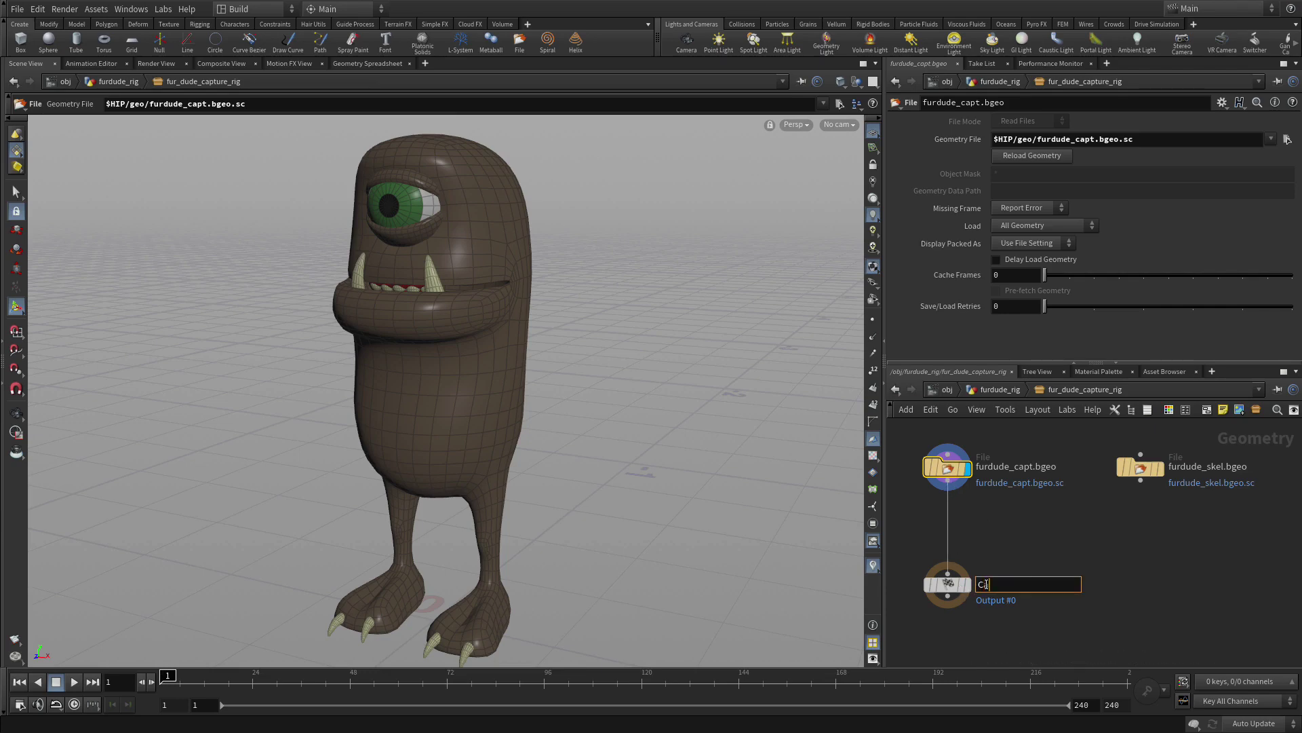
pyautogui.write('aptureGeo')
pyautogui.press('Return')
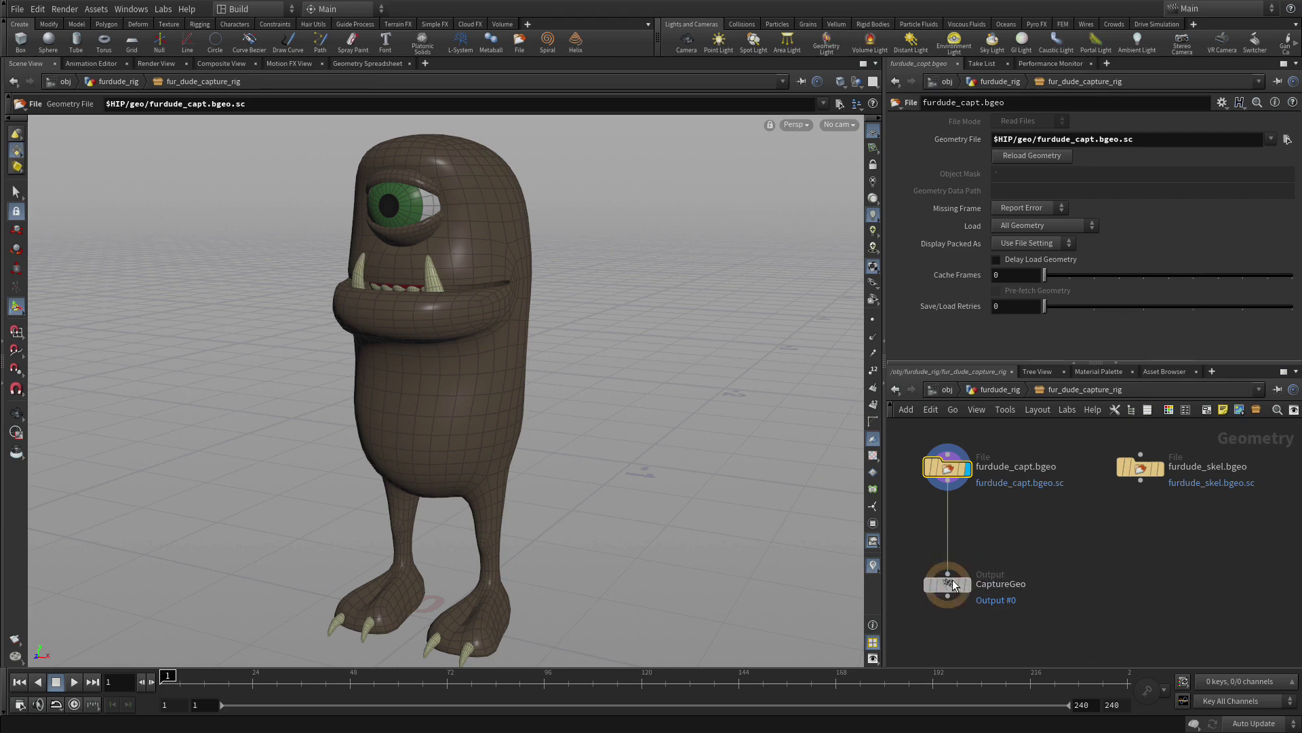
pyautogui.click(948, 583)
# - Duplicate CaptureGeo into two more outputs, both wired from furdude_skel.bgeo
pyautogui.keyDown('alt'); pyautogui.moveTo(950, 587); pyautogui.dragTo(1244, 584); pyautogui.keyUp('alt')
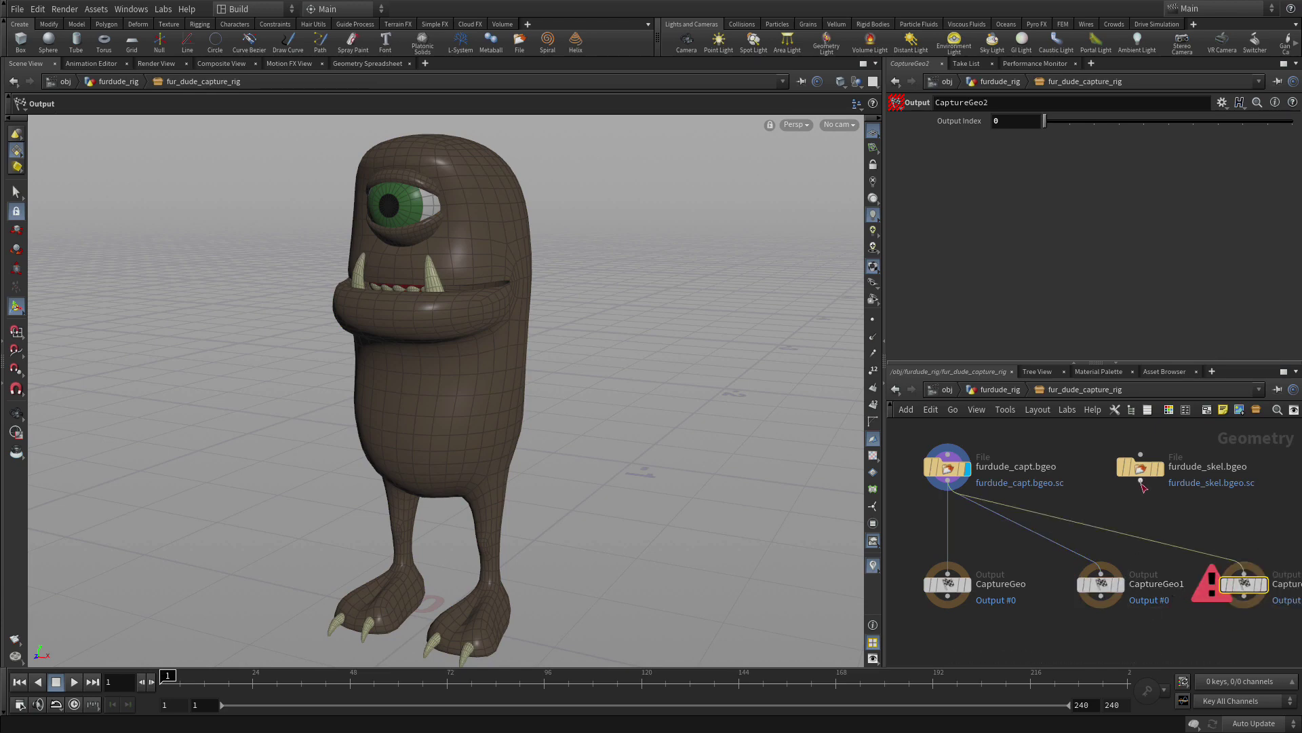
pyautogui.click(1101, 566)
pyautogui.click(1141, 481)
pyautogui.click(1141, 483)
pyautogui.click(1244, 566)
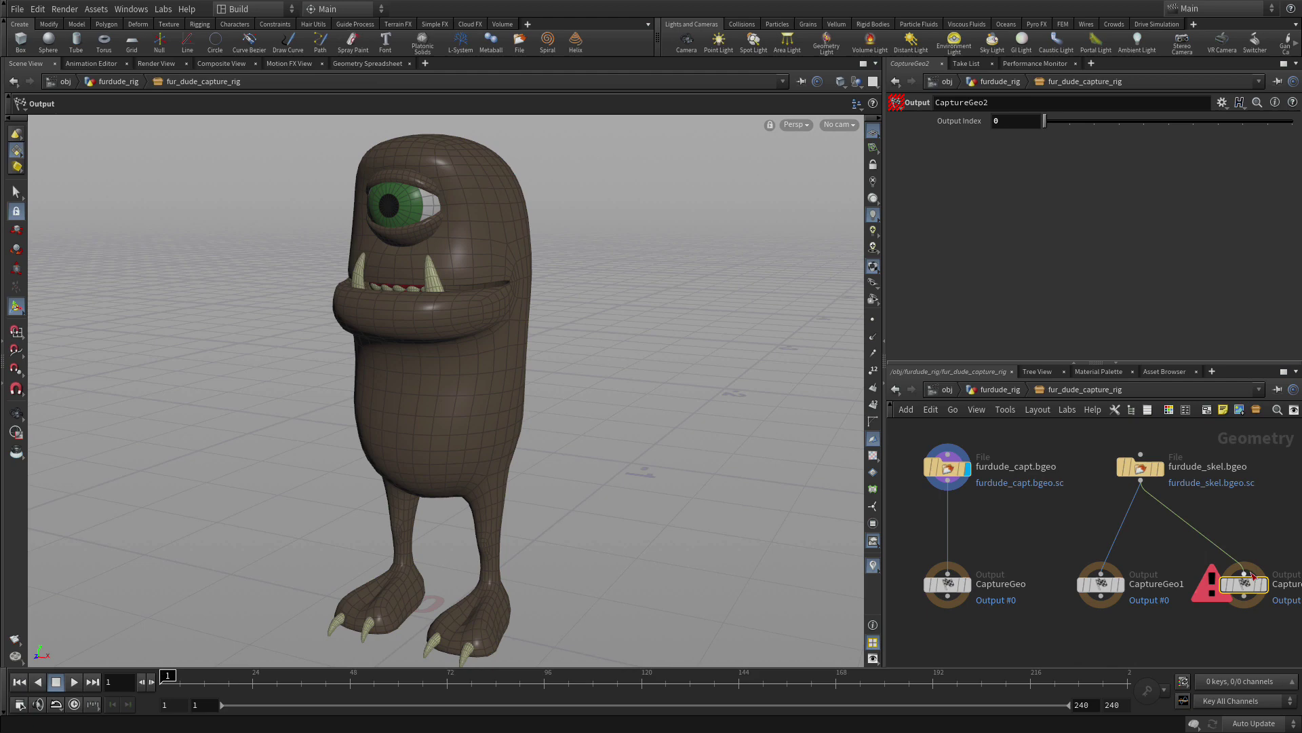
# - Rename the copies RestSkeleton and AnimSkeleton
pyautogui.doubleClick(1151, 584)
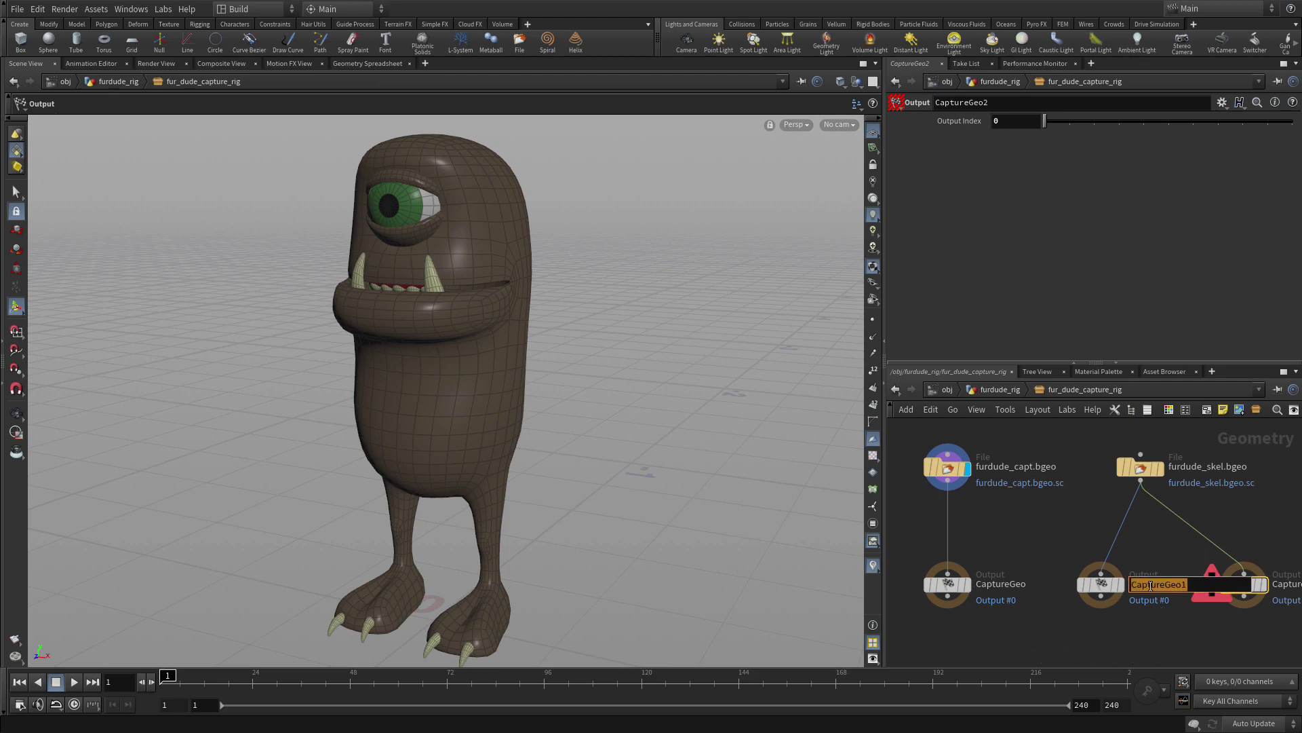
pyautogui.write('RestSkeleton')
pyautogui.press('Return')
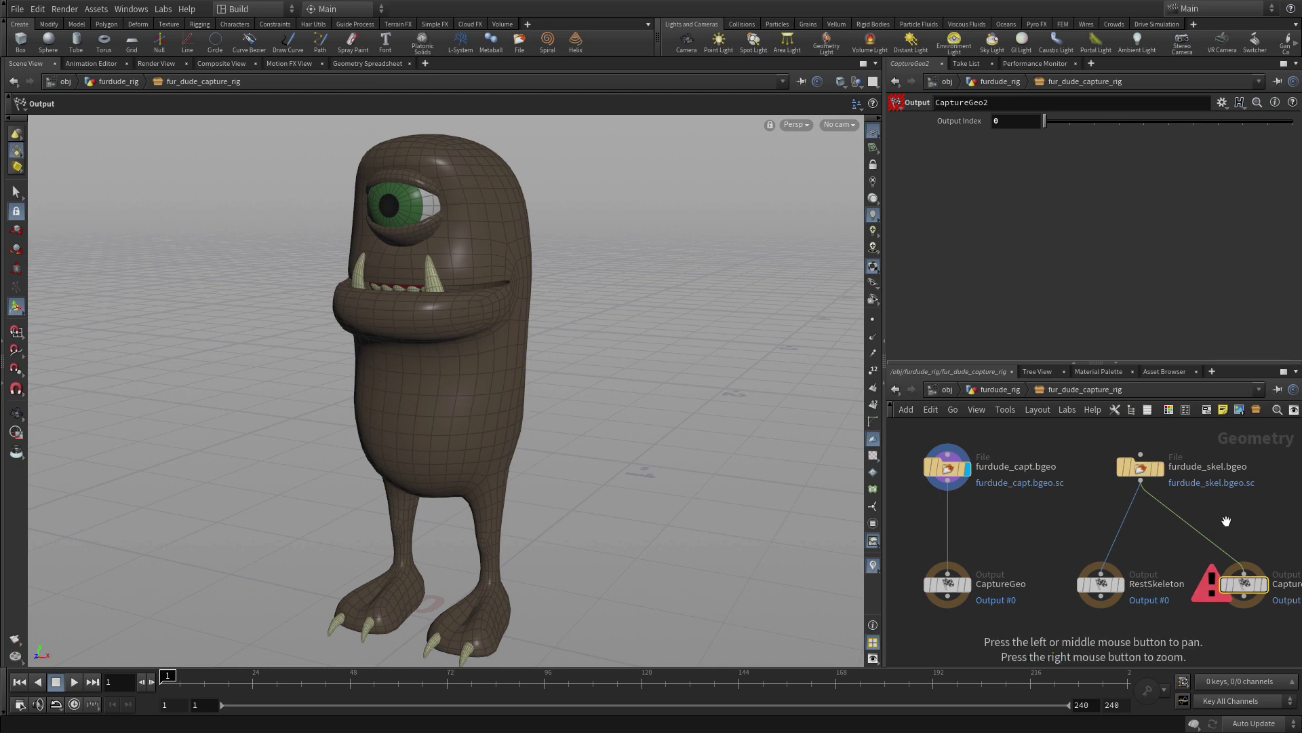
pyautogui.moveTo(1219, 515); pyautogui.dragTo(1175, 510)
pyautogui.doubleClick(1247, 582)
pyautogui.doubleClick(1248, 578)
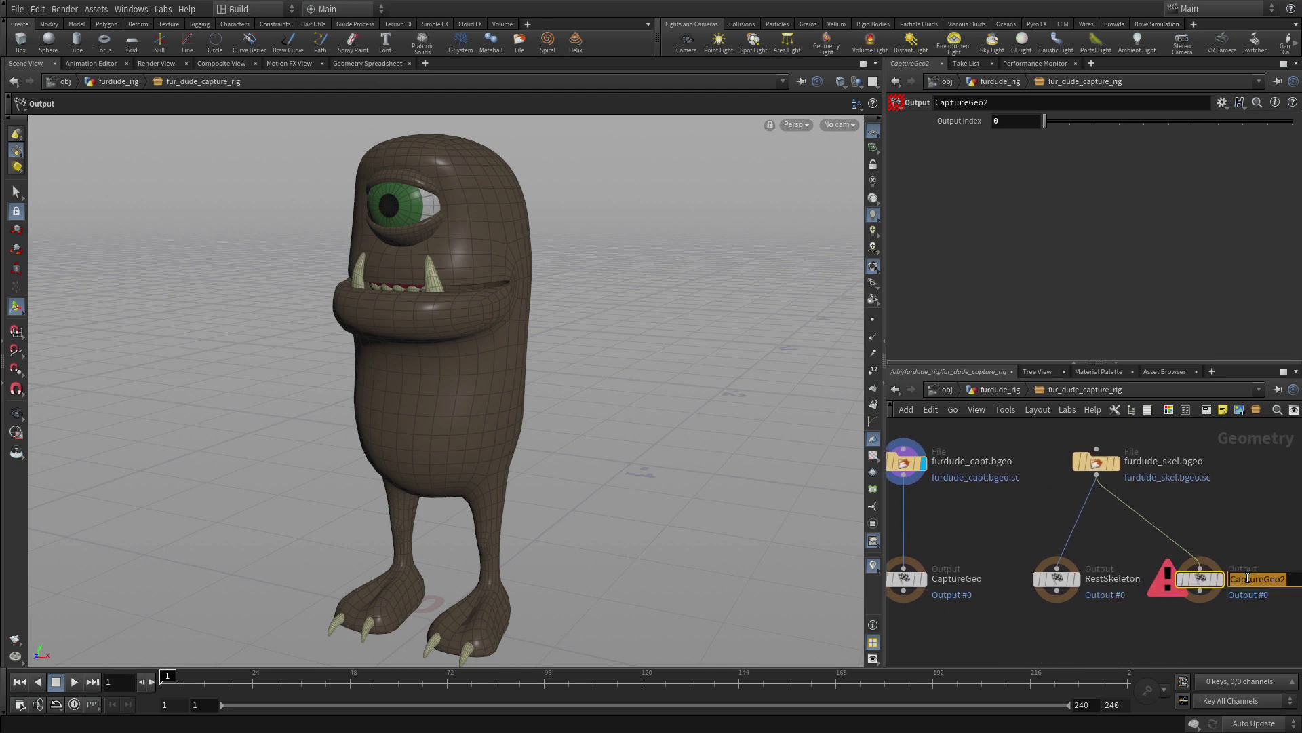
pyautogui.write('AnimSkeleton')
pyautogui.press('Return')
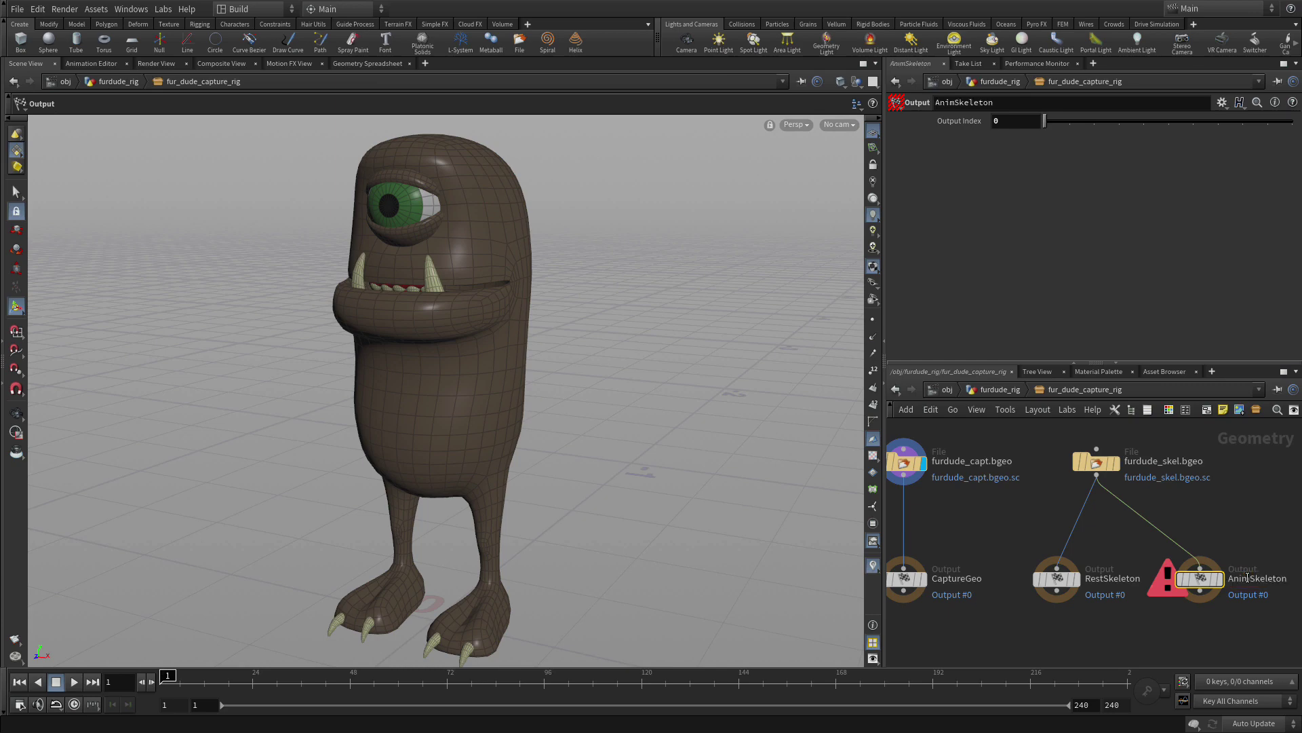
# - Set Output Index to 1 on RestSkeleton and 2 on AnimSkeleton
pyautogui.click(1057, 577)
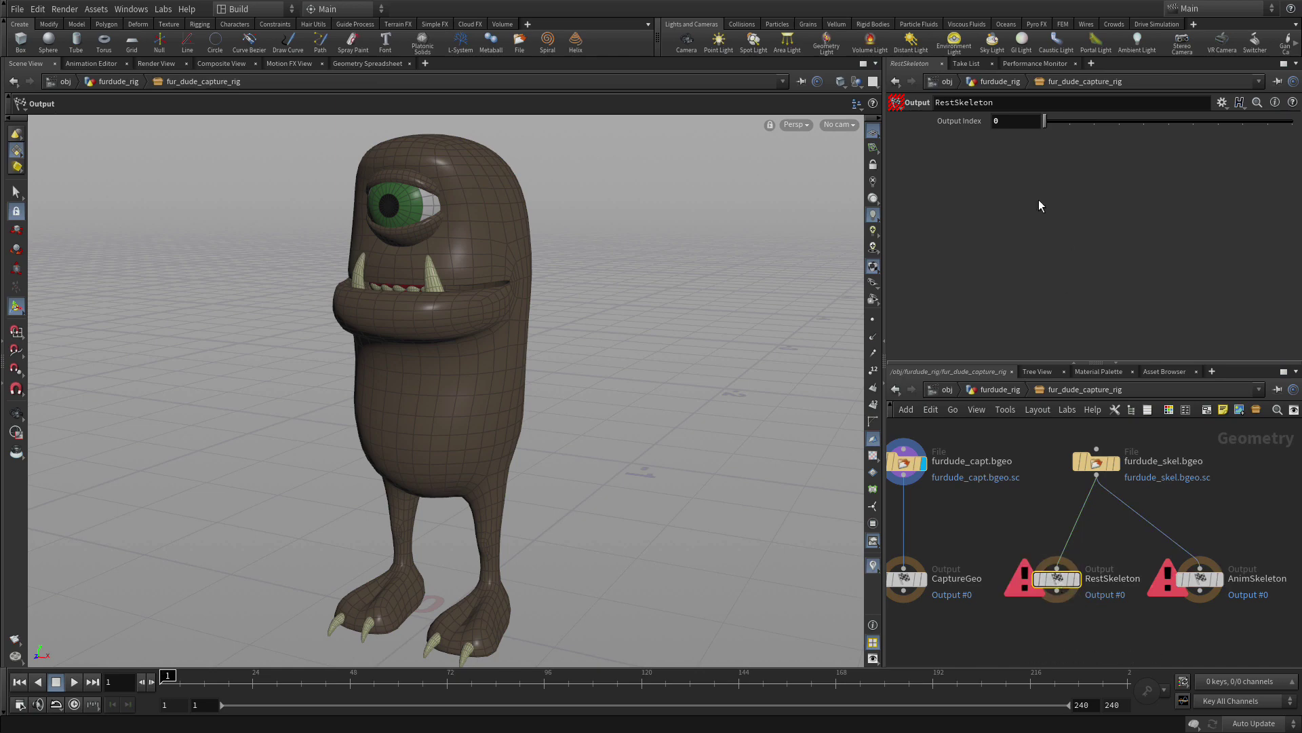
pyautogui.moveTo(1047, 122); pyautogui.dragTo(1071, 122)
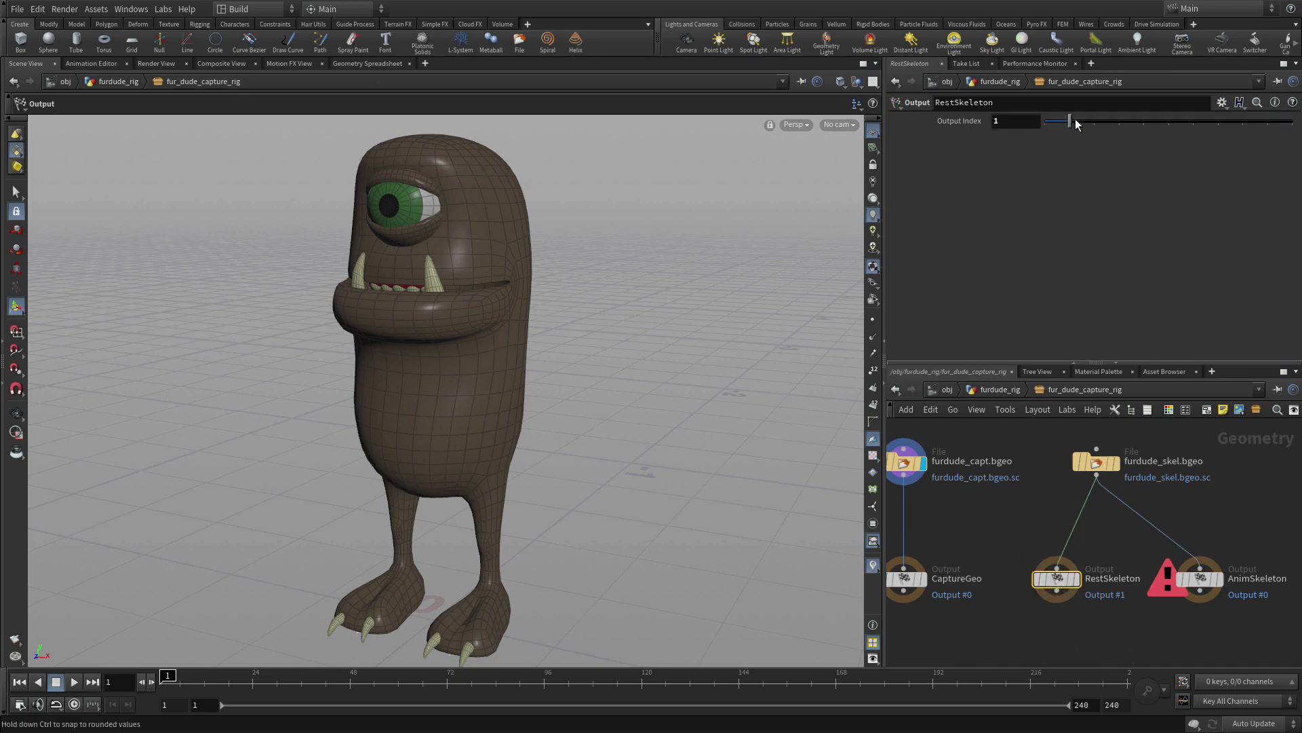
pyautogui.click(1202, 577)
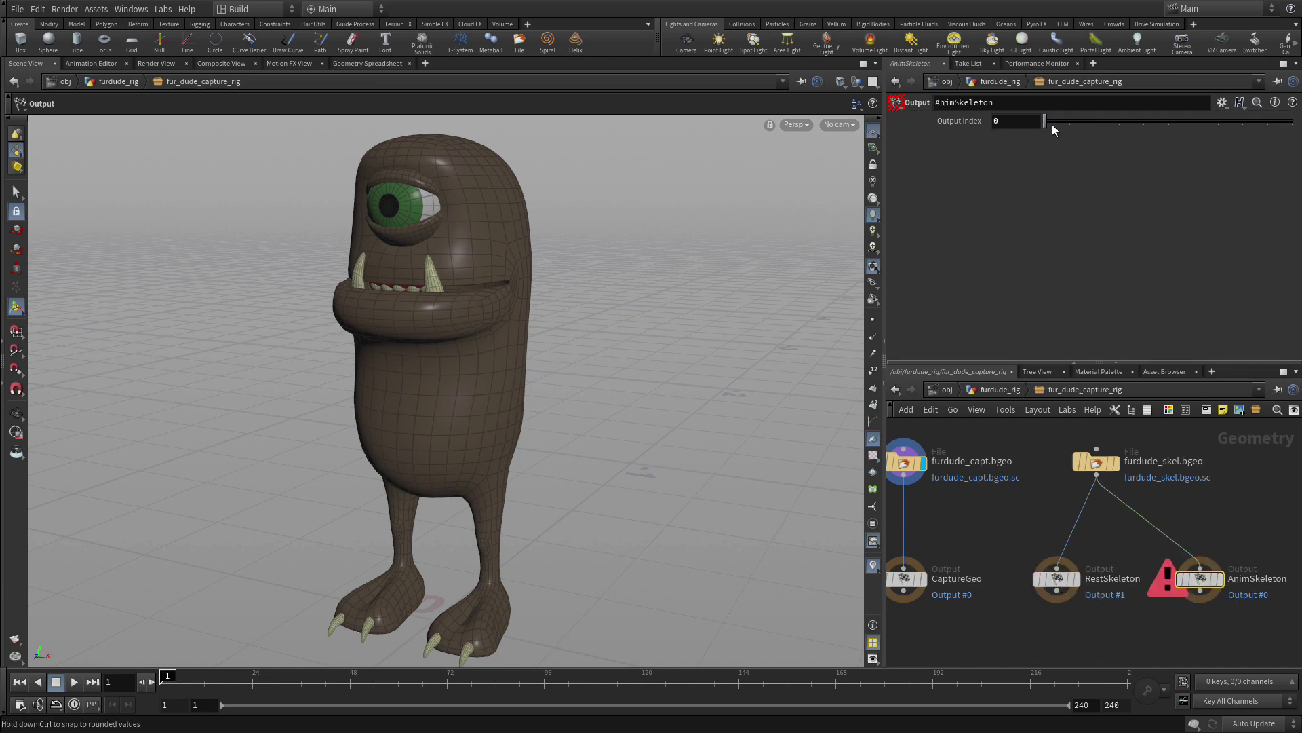
pyautogui.moveTo(1079, 122); pyautogui.dragTo(1094, 121)
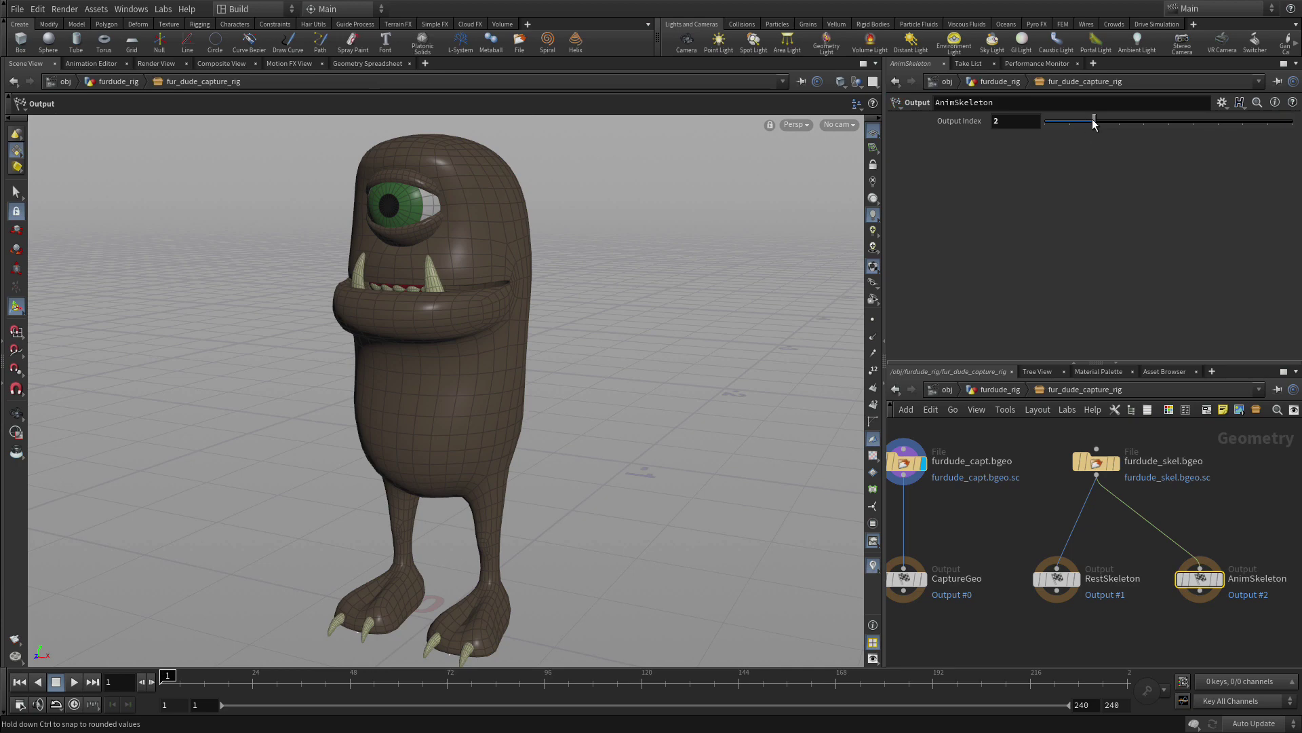
pyautogui.click(1168, 642)
# - Preview both skeletons in the viewport, then display CaptureGeo again
pyautogui.click(1078, 580)
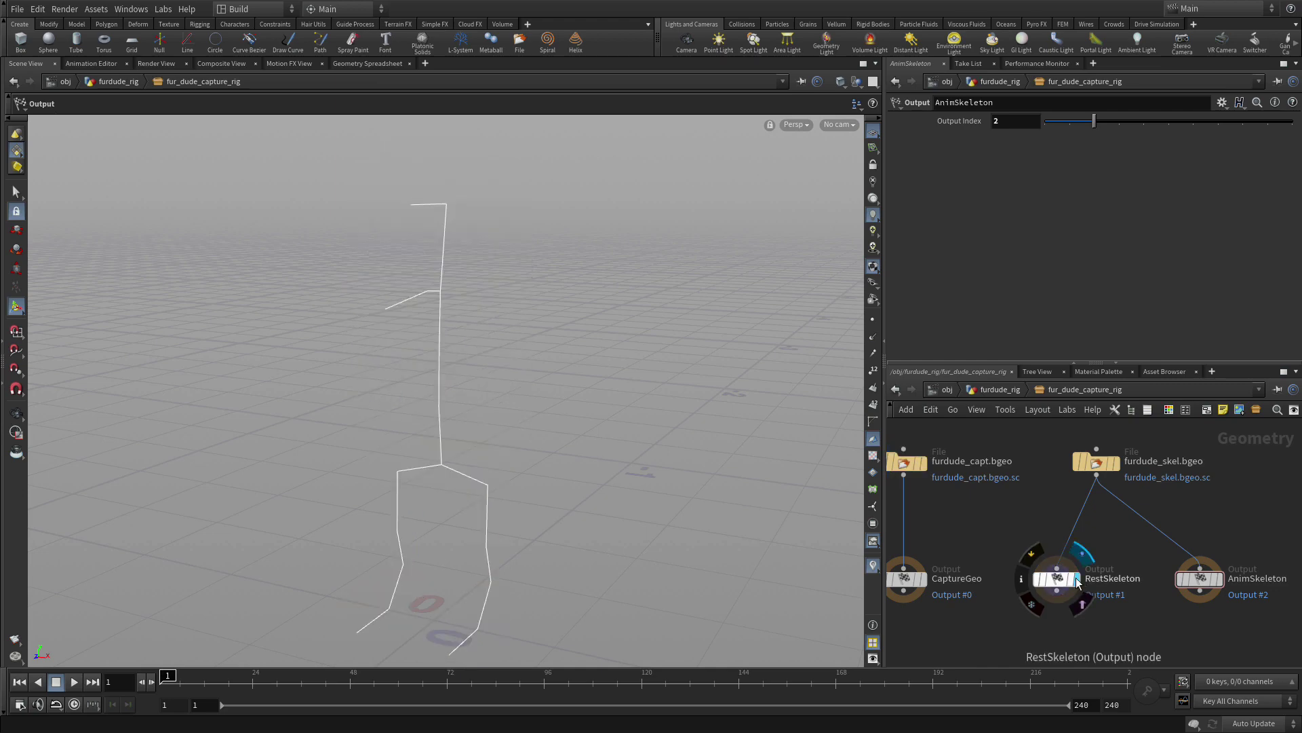
pyautogui.click(1221, 579)
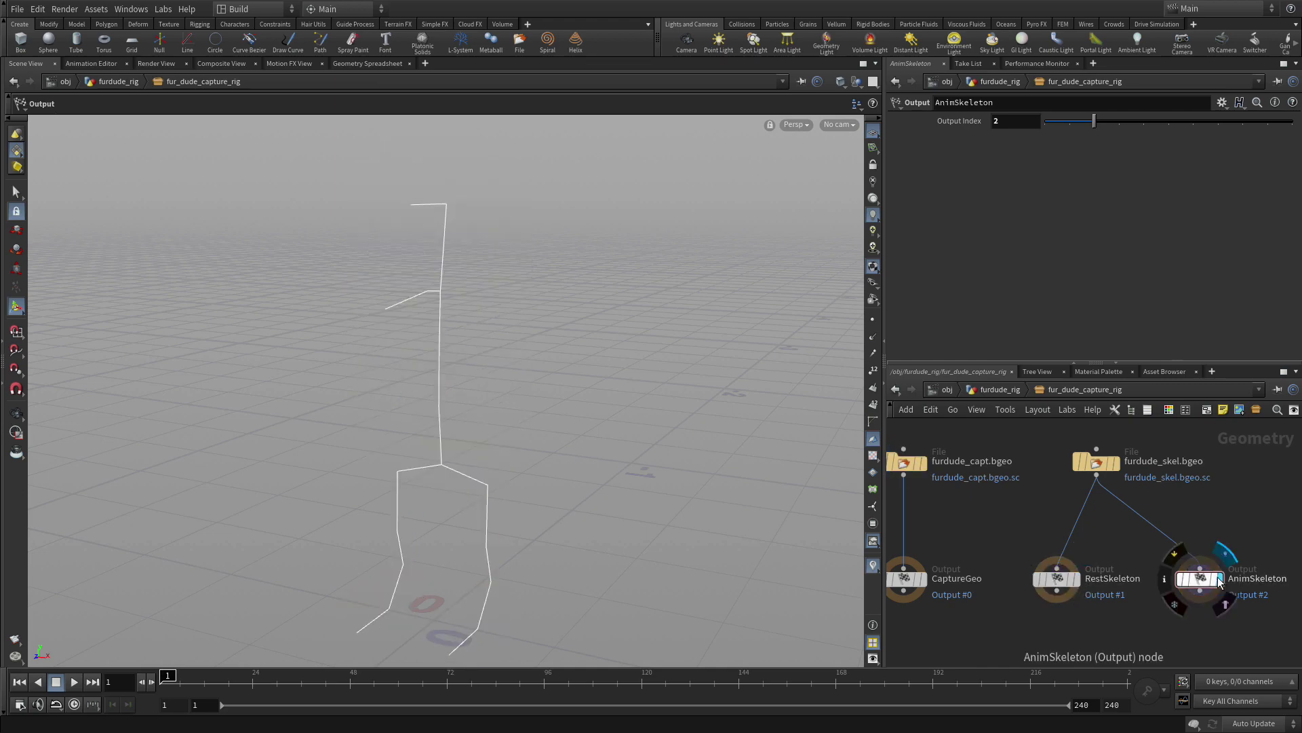
pyautogui.click(923, 580)
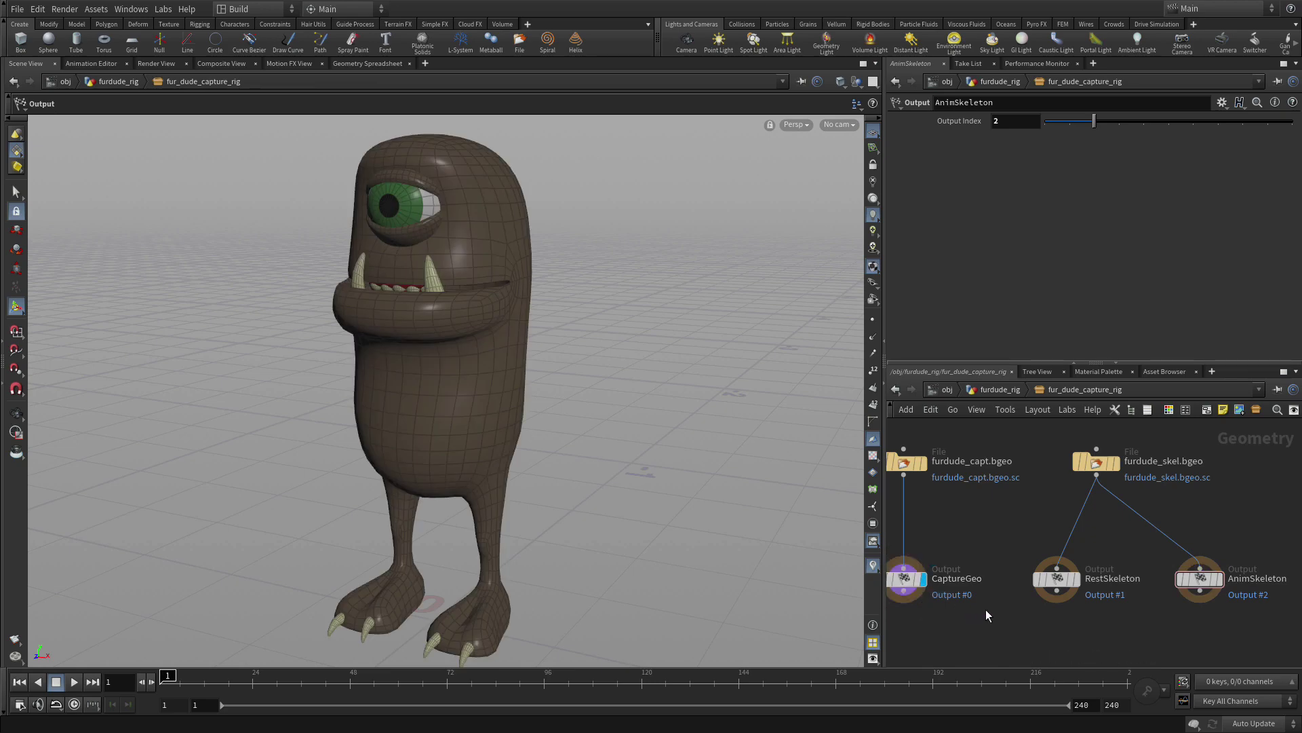
pyautogui.scroll(-2, 986, 609)
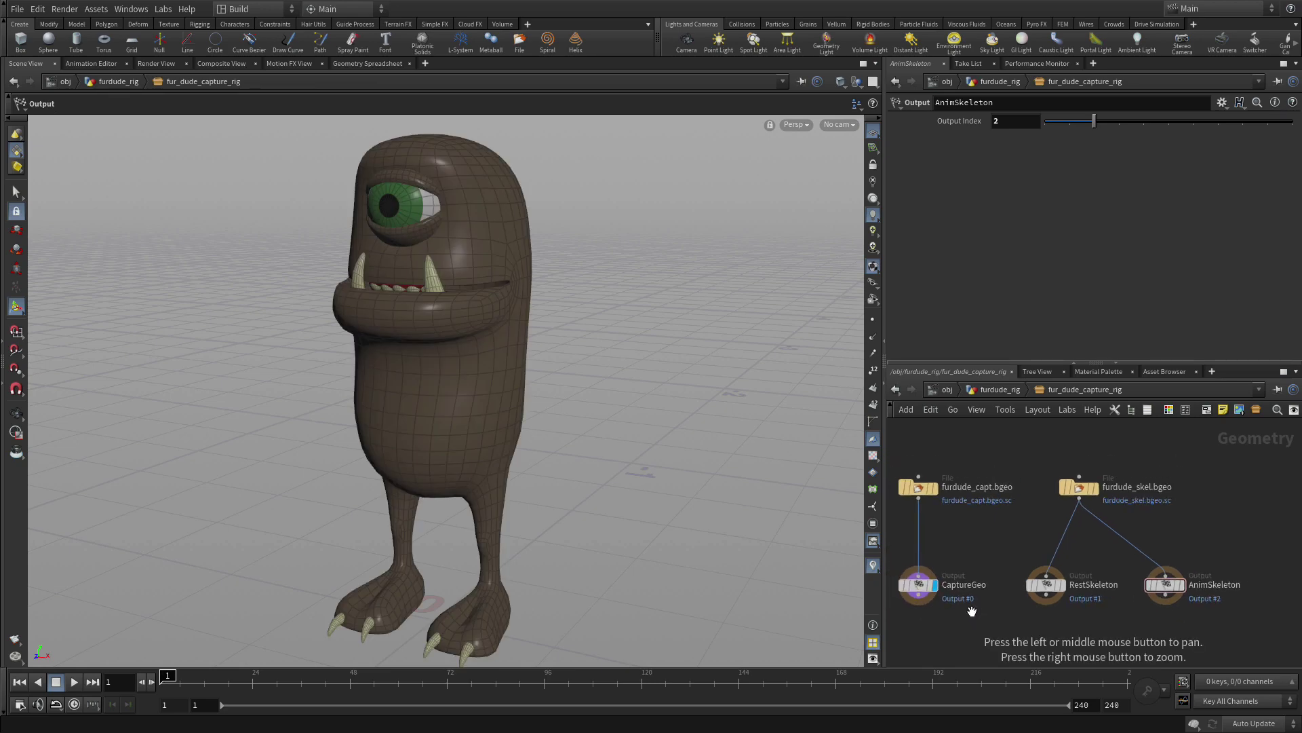
pyautogui.moveTo(972, 631); pyautogui.dragTo(972, 613)
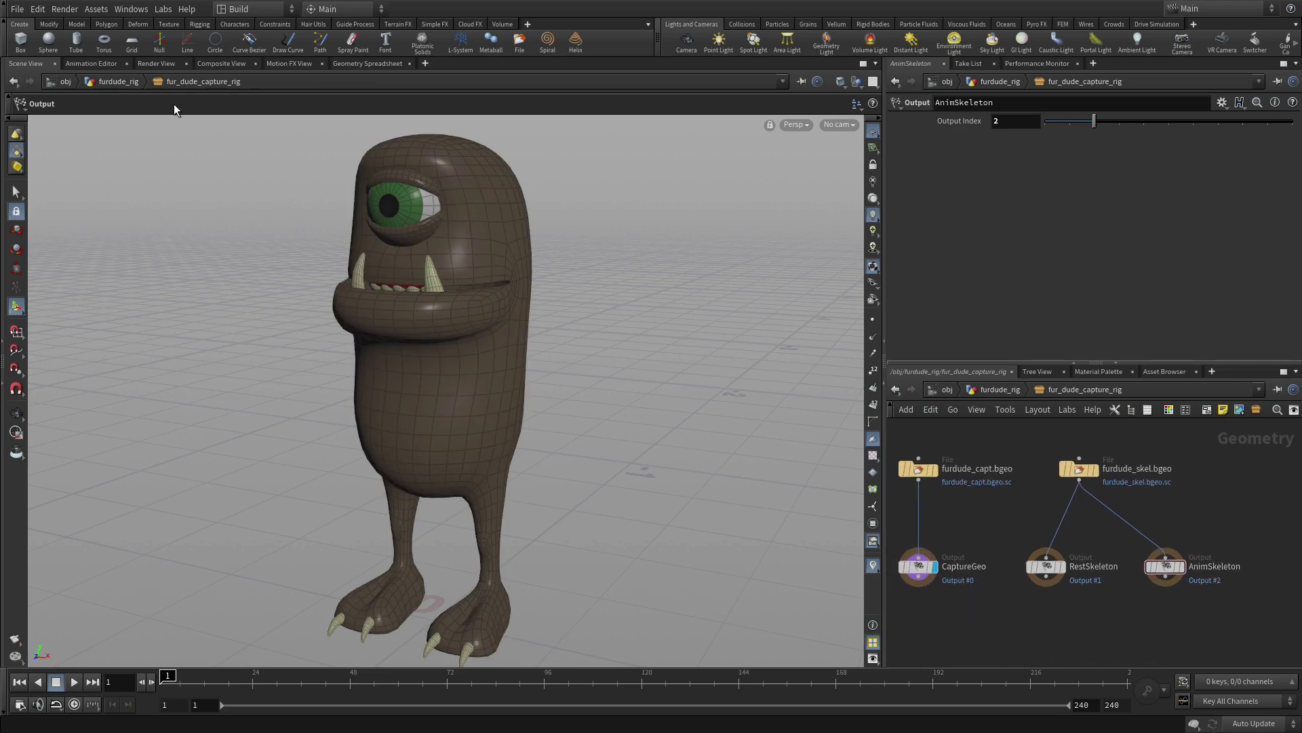
pyautogui.click(97, 9)
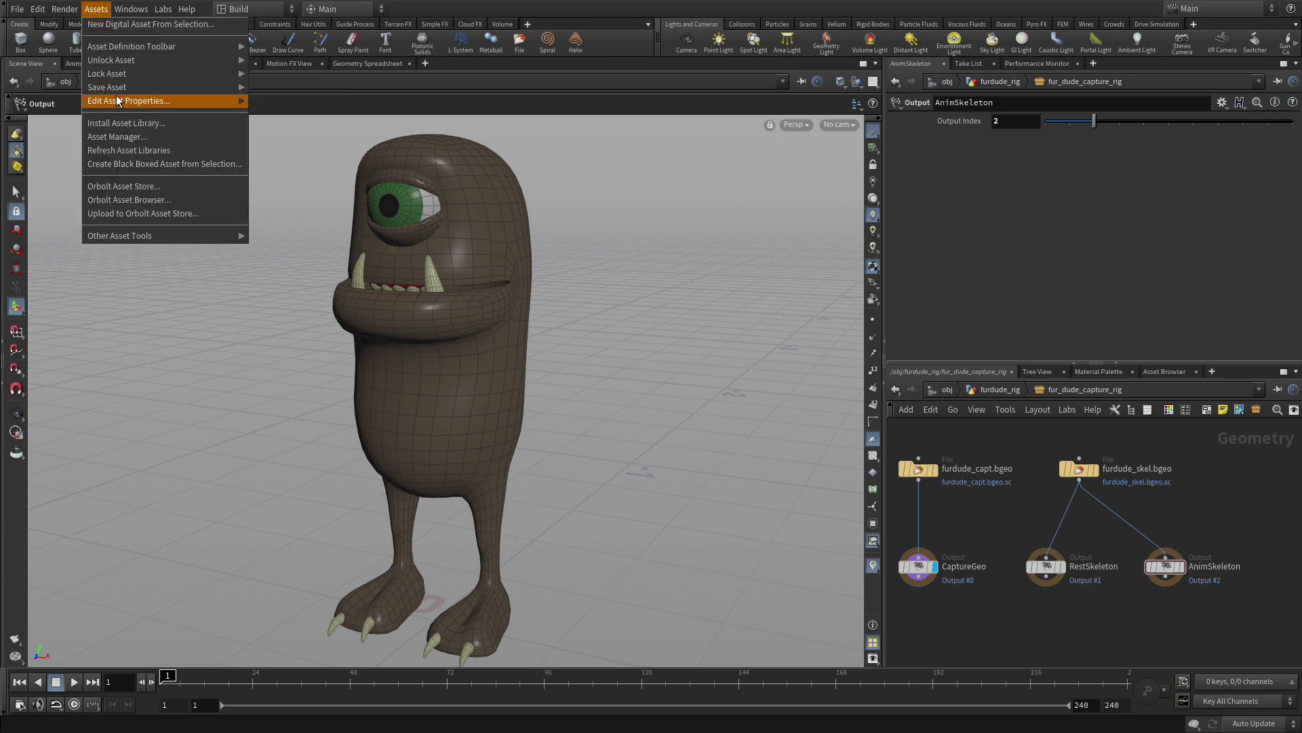
# - In the asset's Extra Files, embed $HIP/geo/furdude_capt.bgeo.sc
pyautogui.moveTo(170, 101)
pyautogui.click(331, 102)
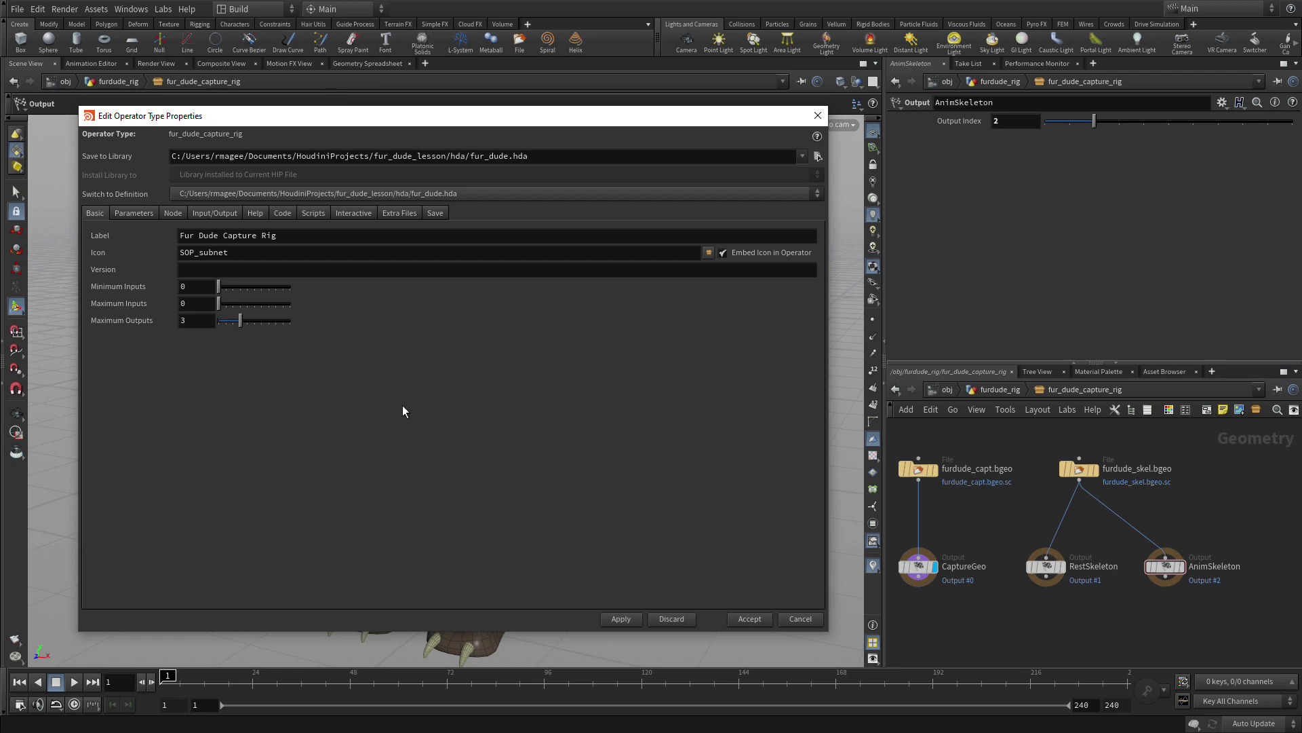
pyautogui.click(398, 213)
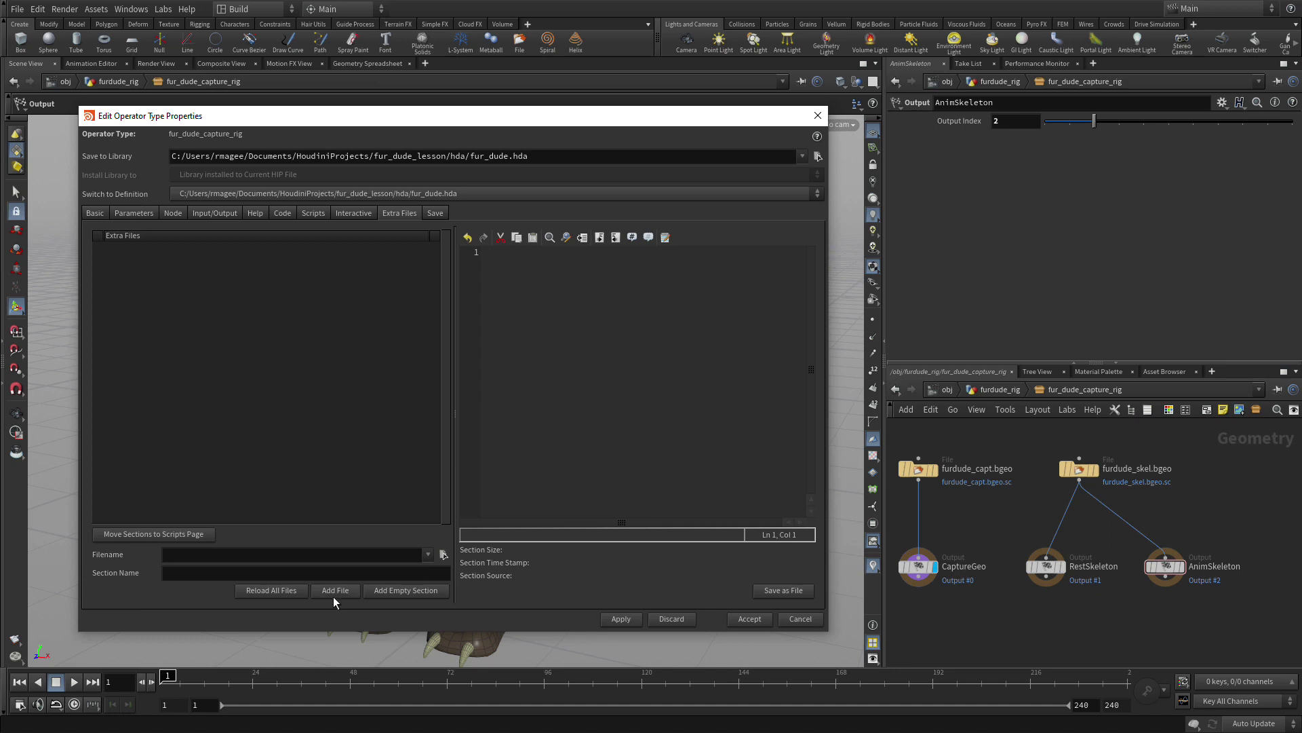
pyautogui.click(442, 555)
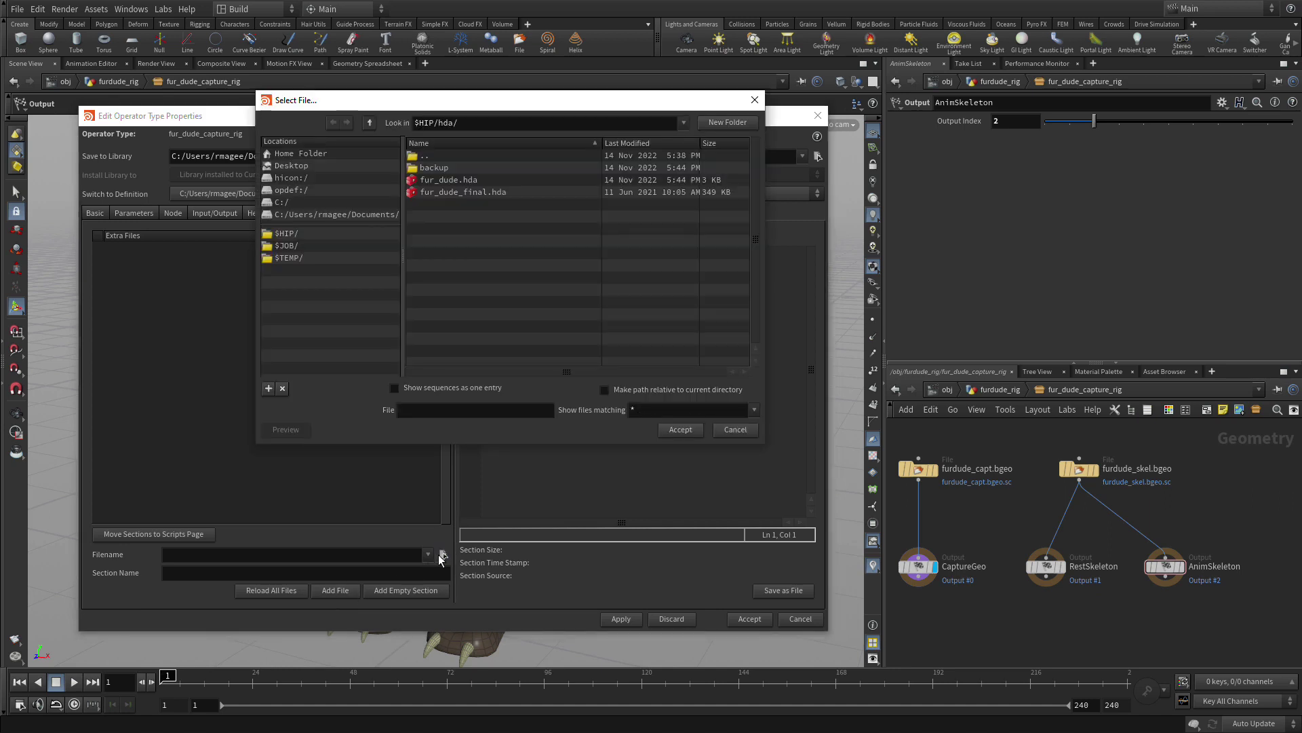
pyautogui.click(285, 233)
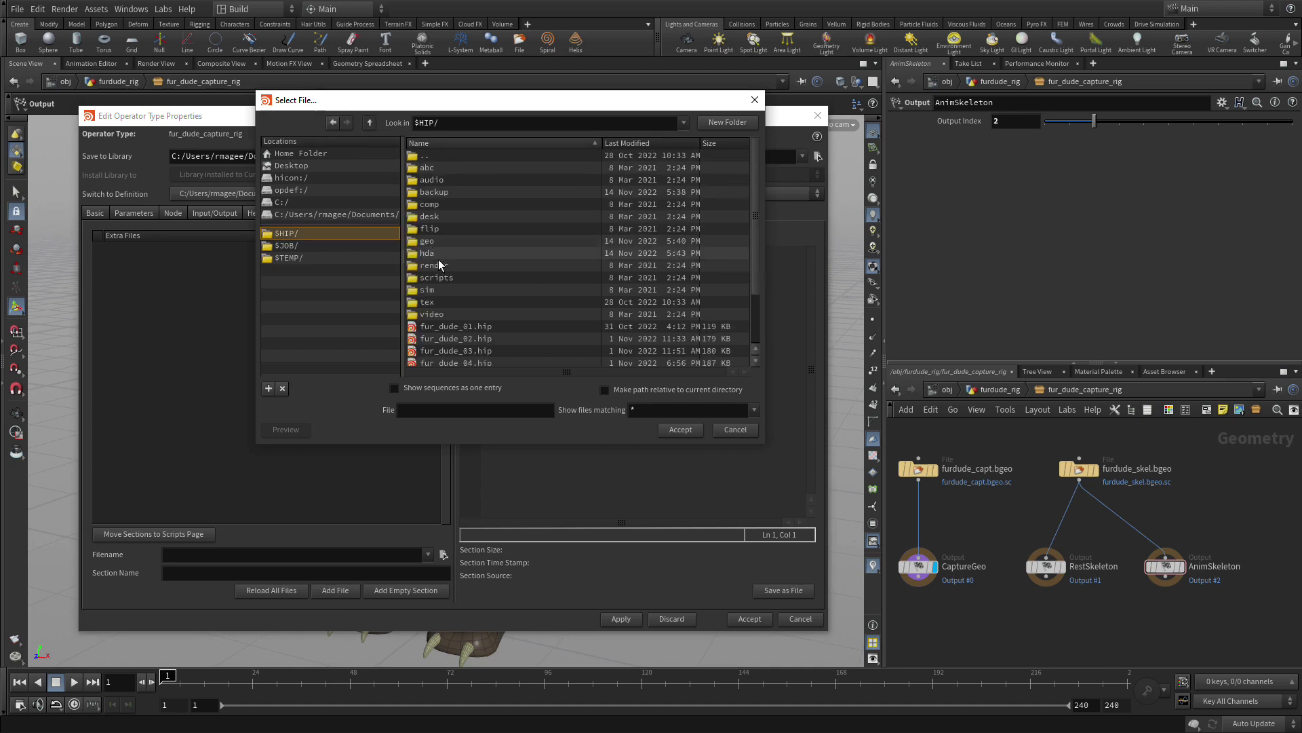
pyautogui.doubleClick(433, 240)
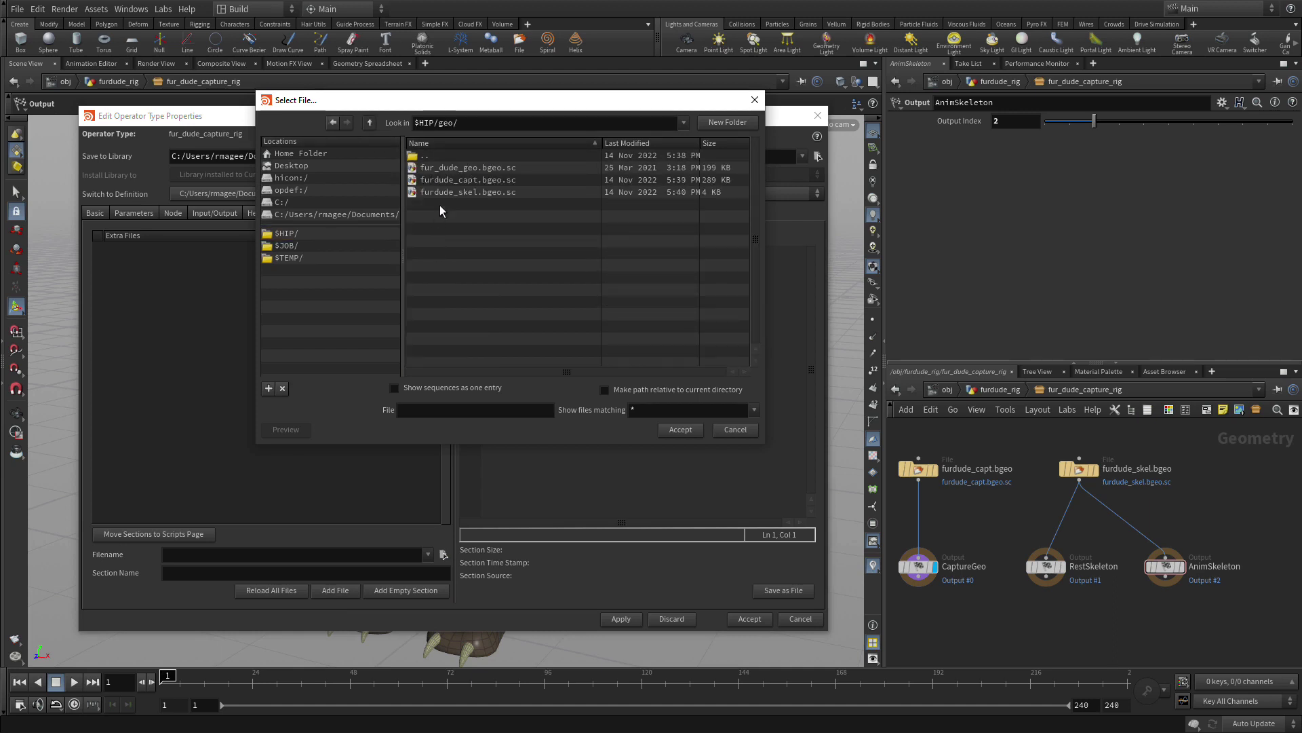
pyautogui.click(441, 181)
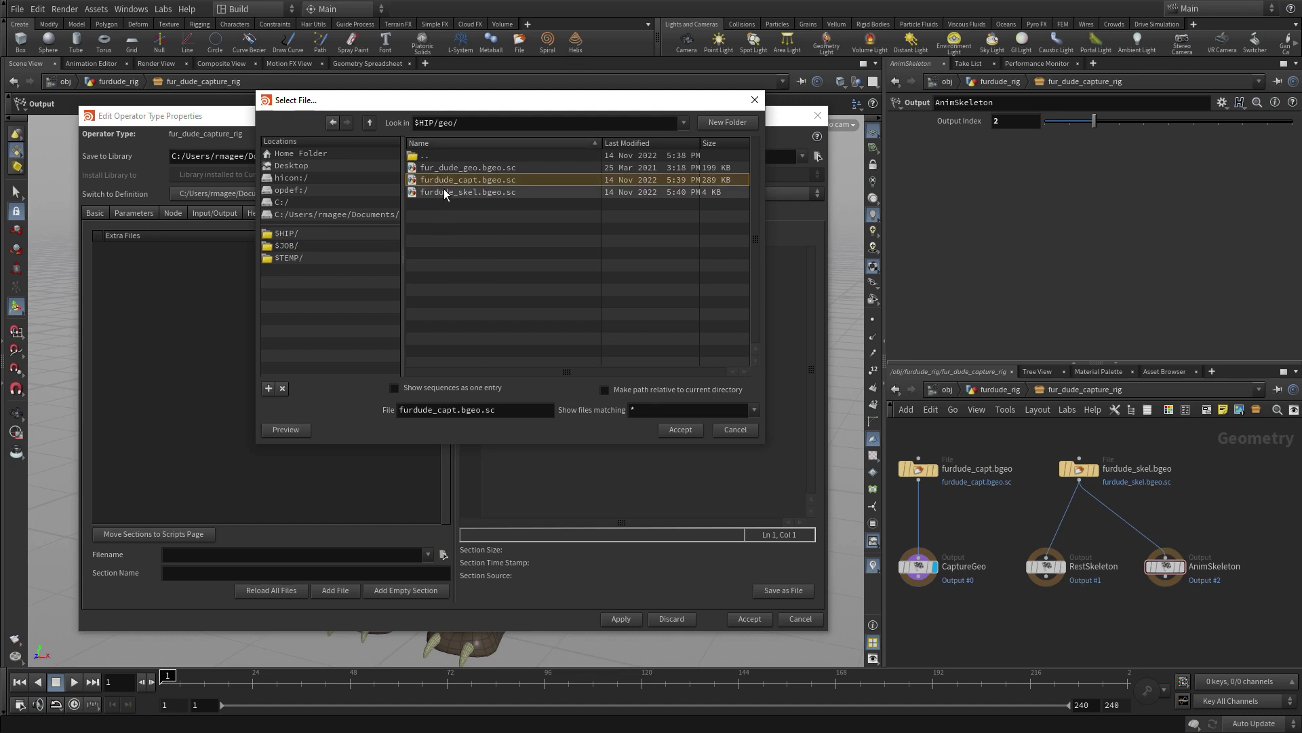
pyautogui.click(679, 430)
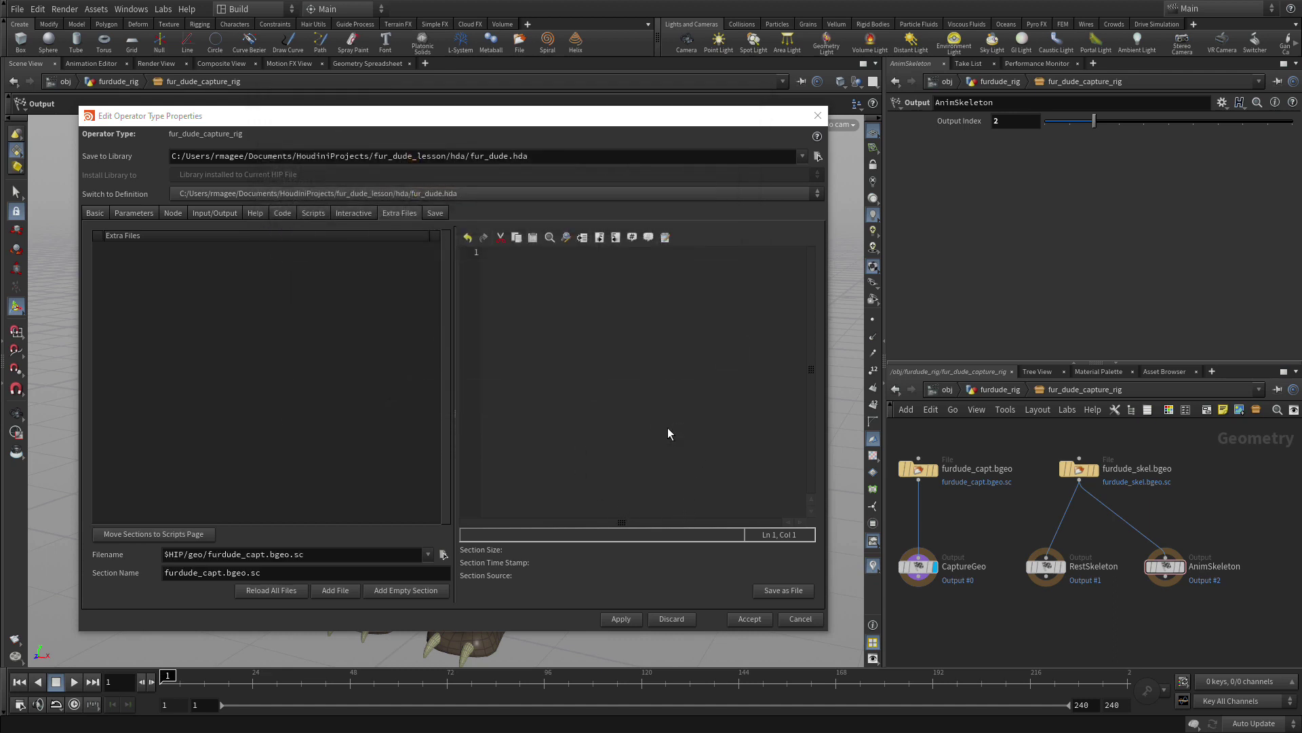
pyautogui.click(342, 591)
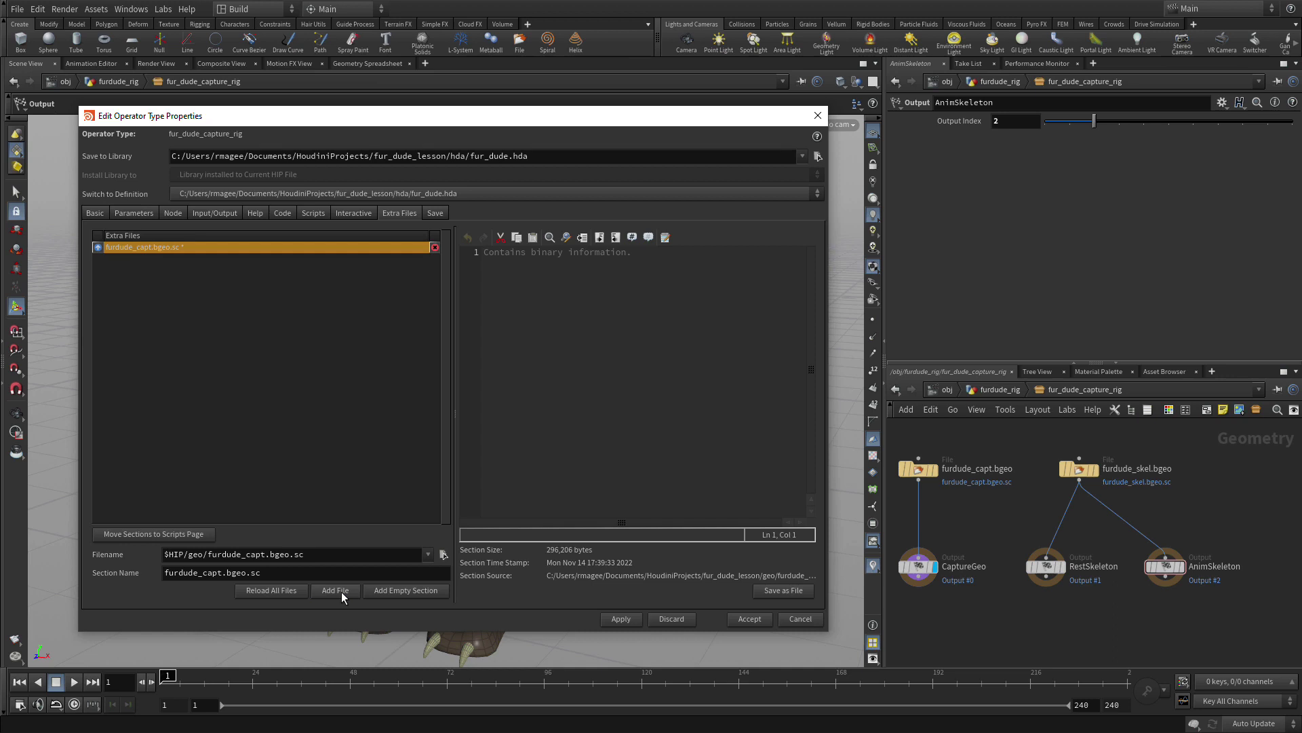
# - Embed furdude_skel.bgeo.sc too, then begin editing the capture file entry's name
pyautogui.click(444, 554)
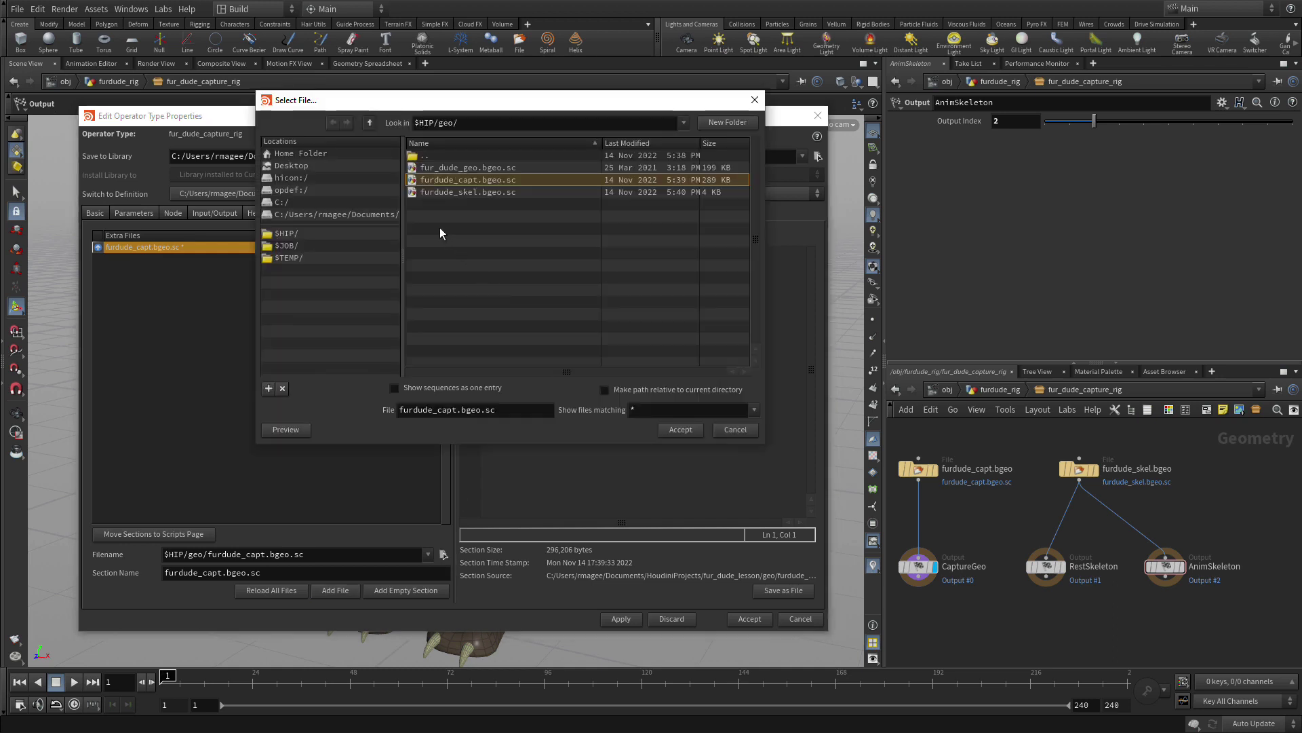
pyautogui.click(441, 192)
pyautogui.click(680, 430)
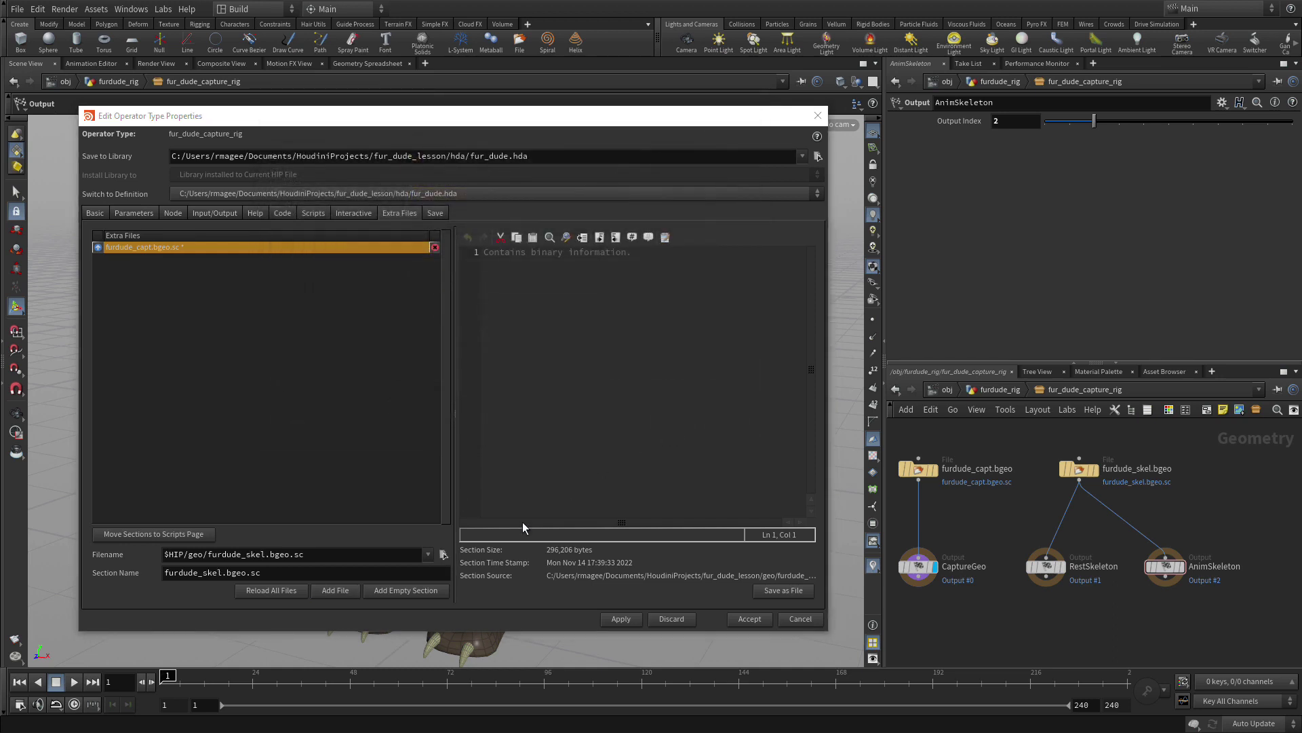
pyautogui.click(333, 591)
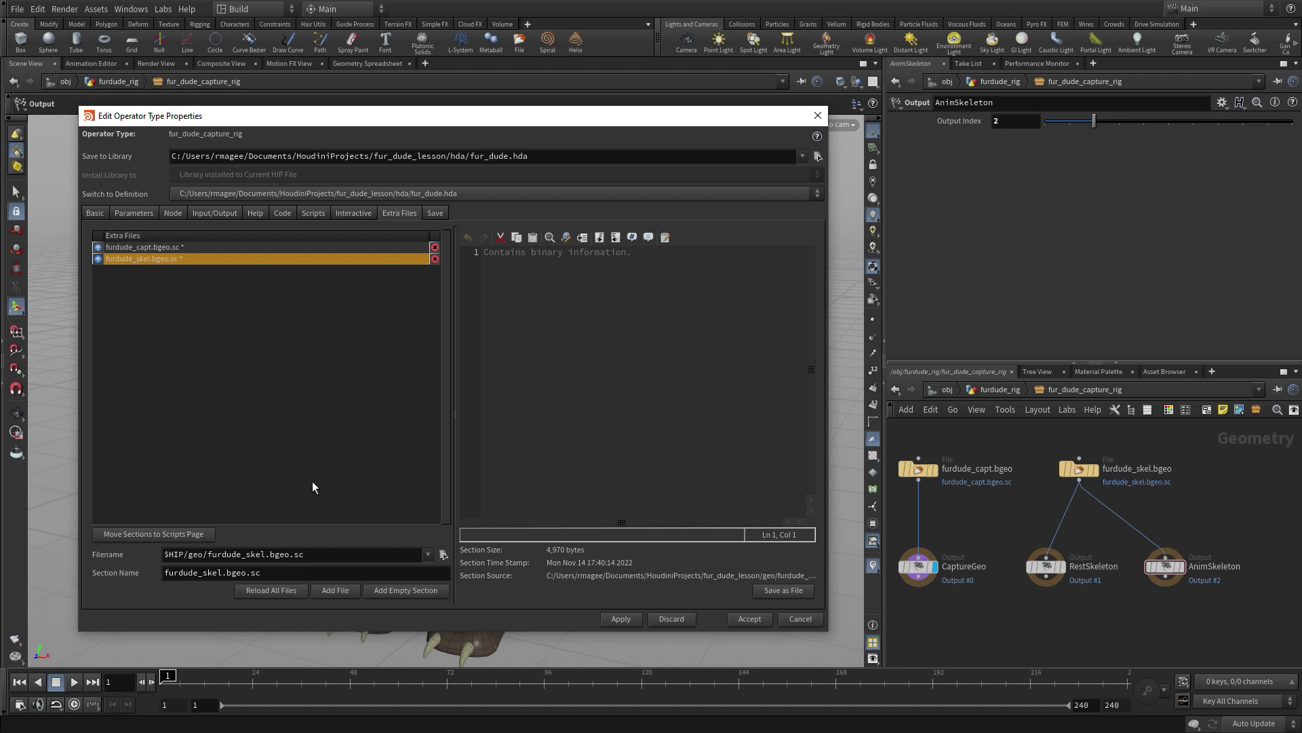
pyautogui.doubleClick(173, 248)
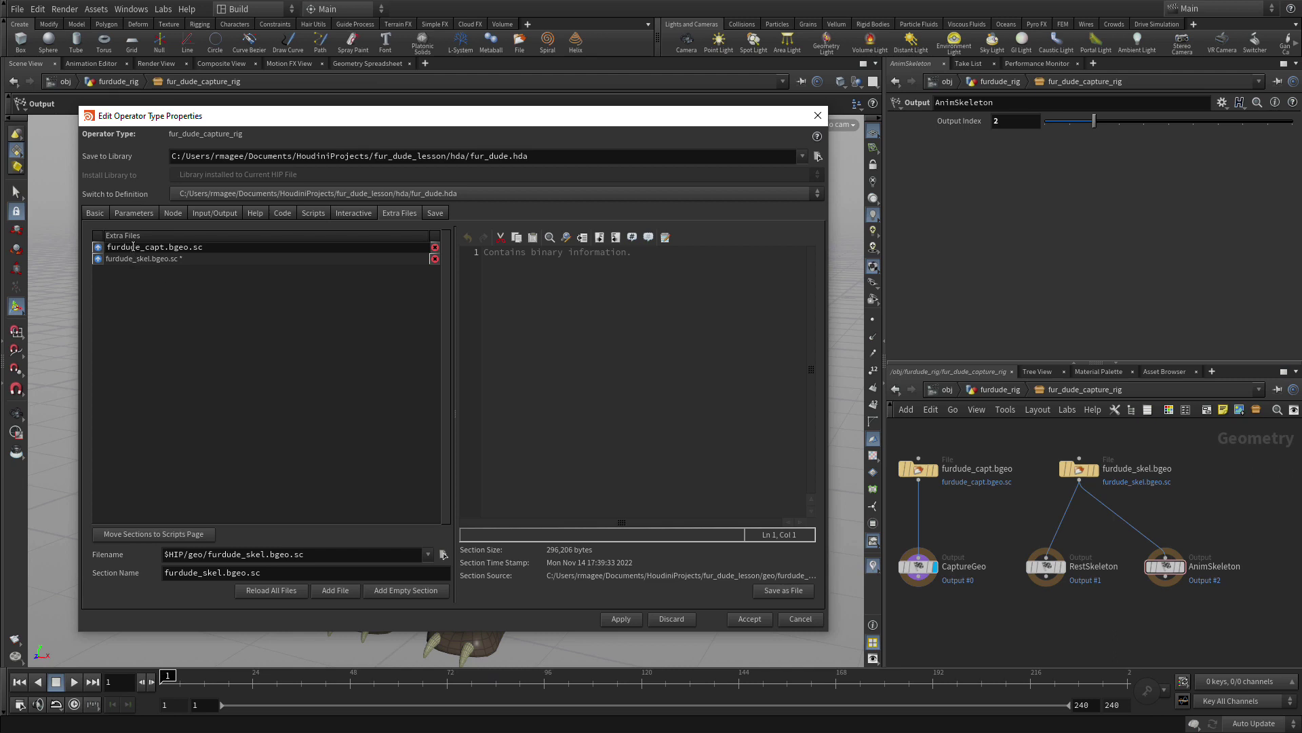
# - Accept the type properties and point furdude_capt.bgeo at opdef:/Sop/fur_dude_capture_rig?furdude_capt.bgeo.sc
pyautogui.press('Return')
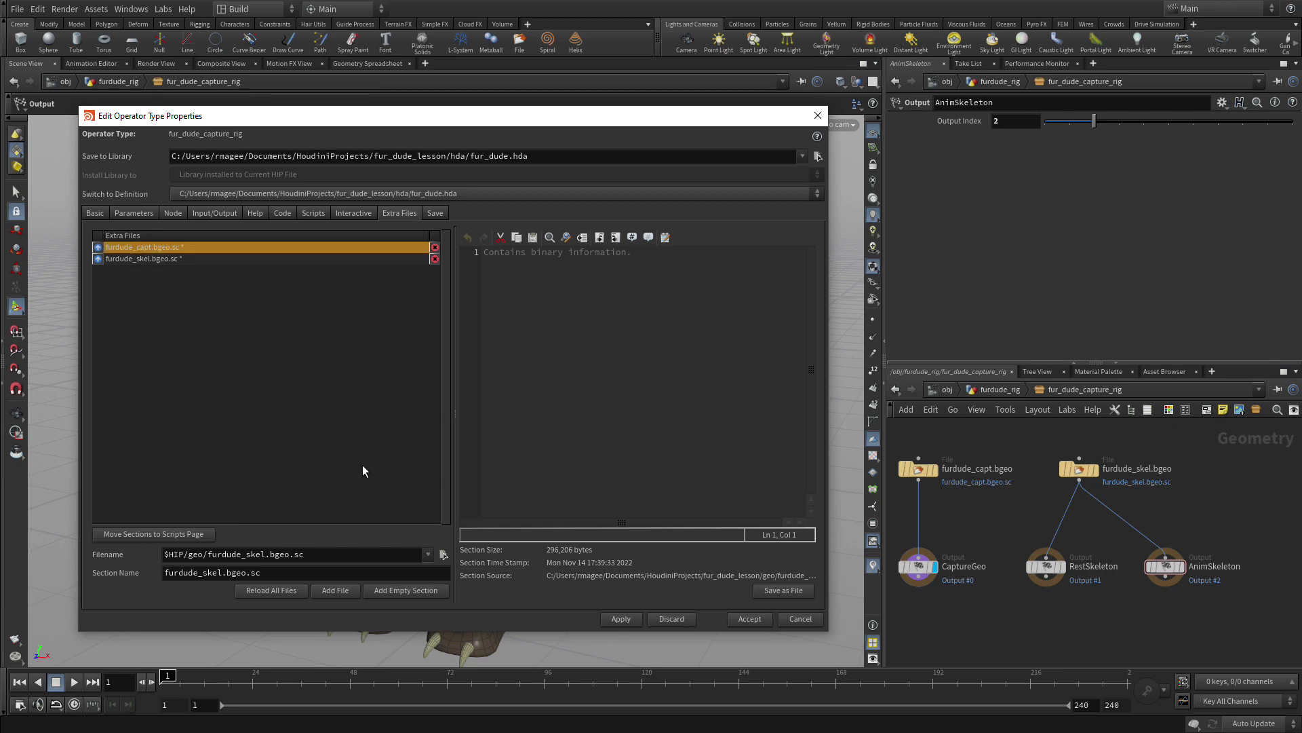
pyautogui.click(738, 617)
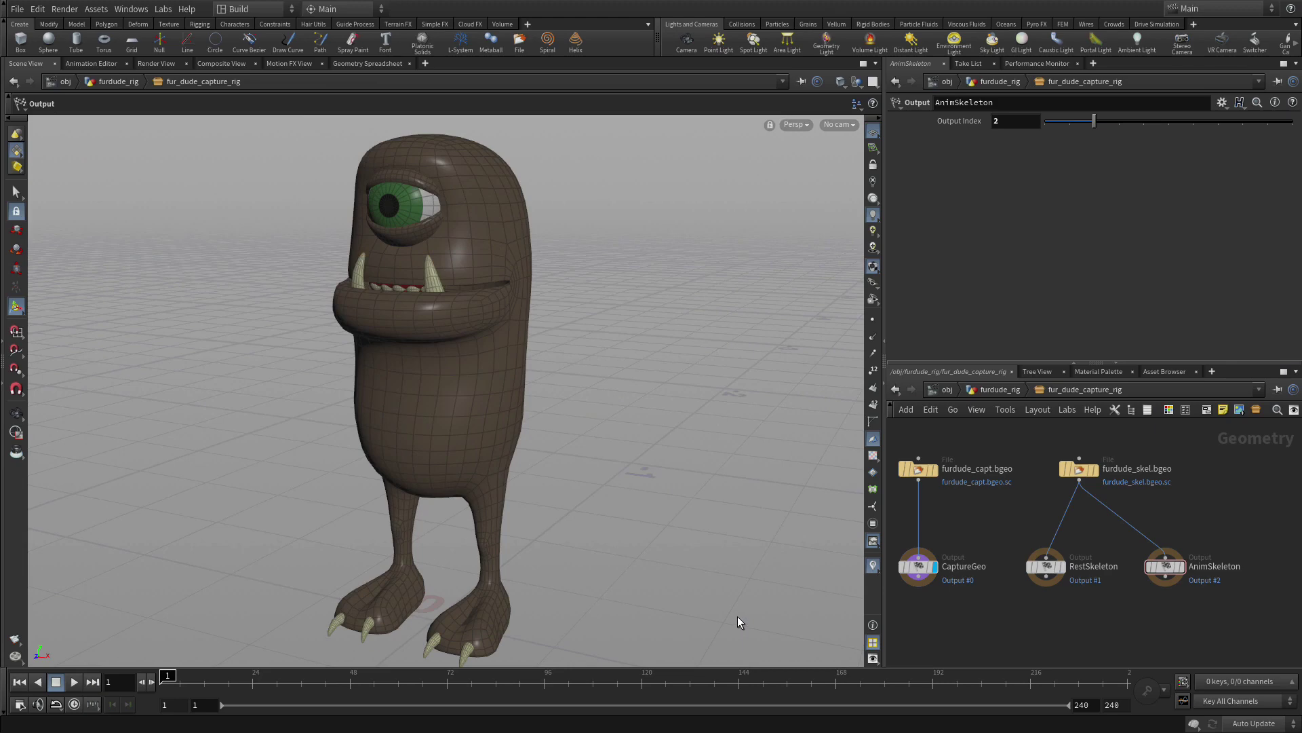
pyautogui.click(916, 469)
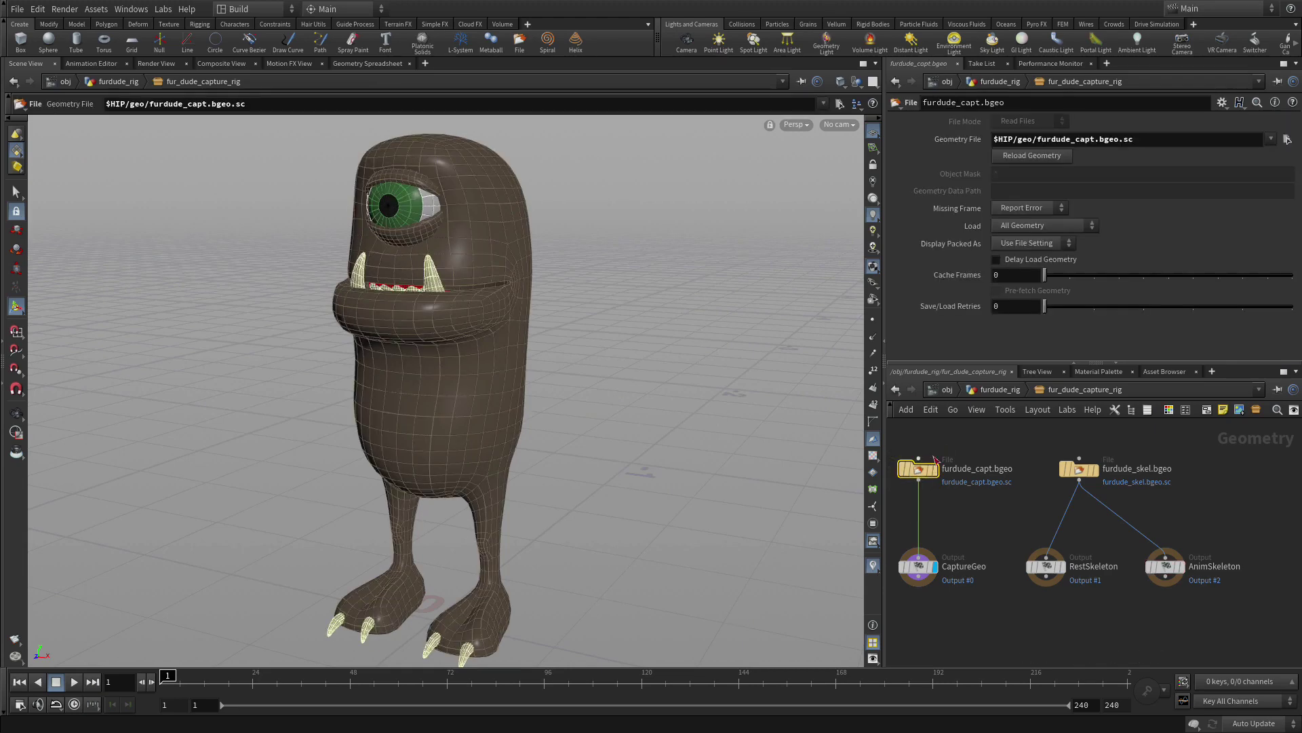
pyautogui.click(1288, 140)
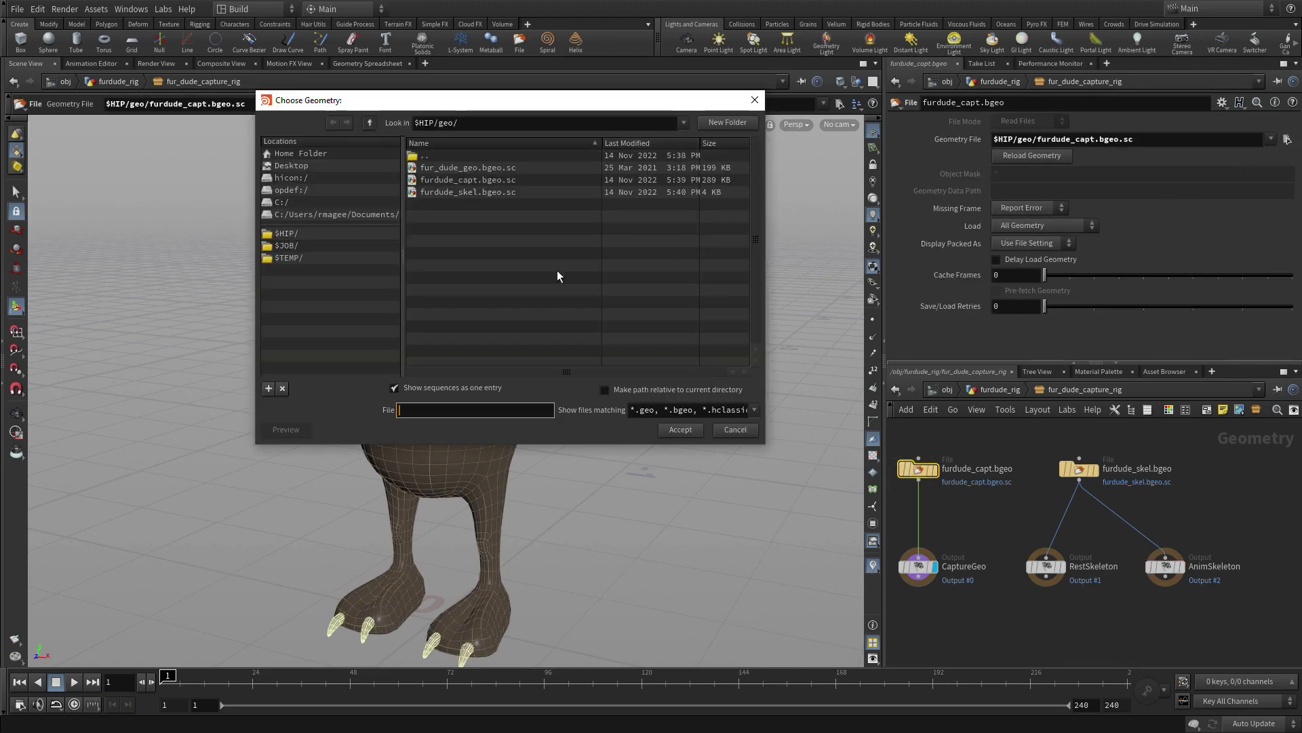
pyautogui.click(284, 190)
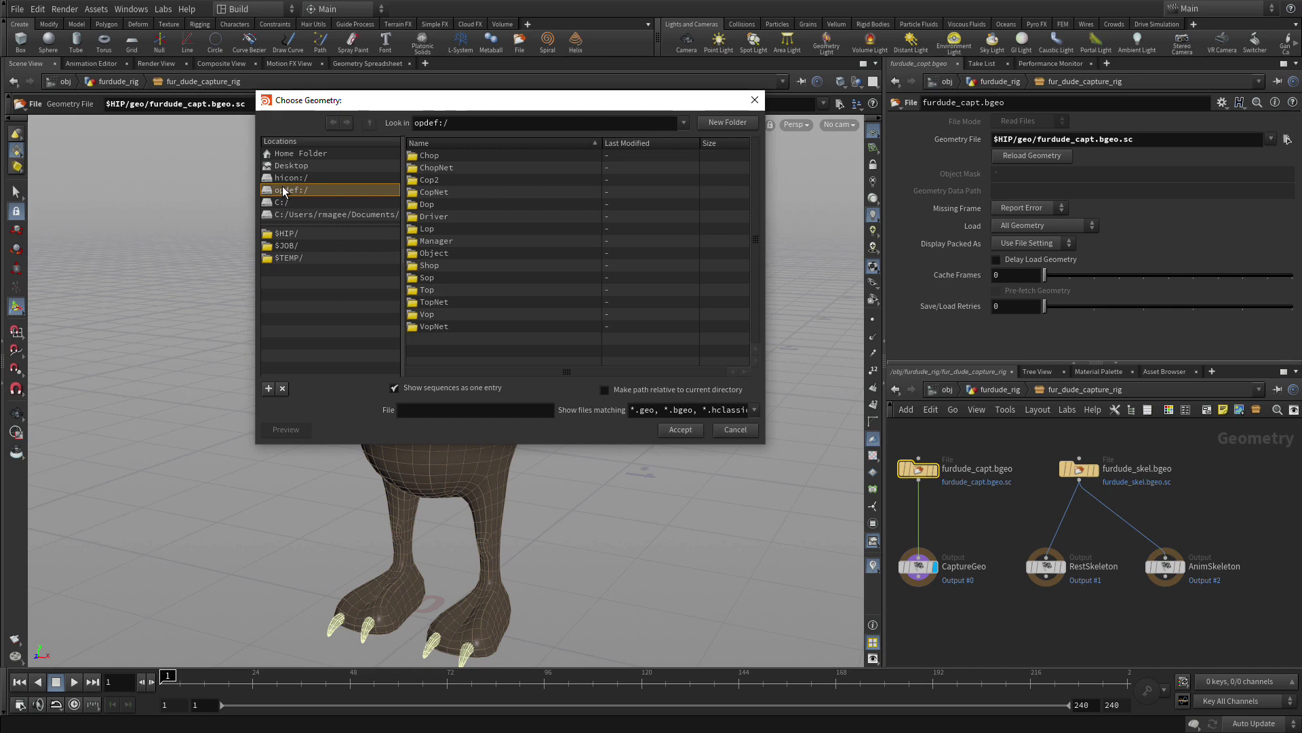
pyautogui.doubleClick(429, 278)
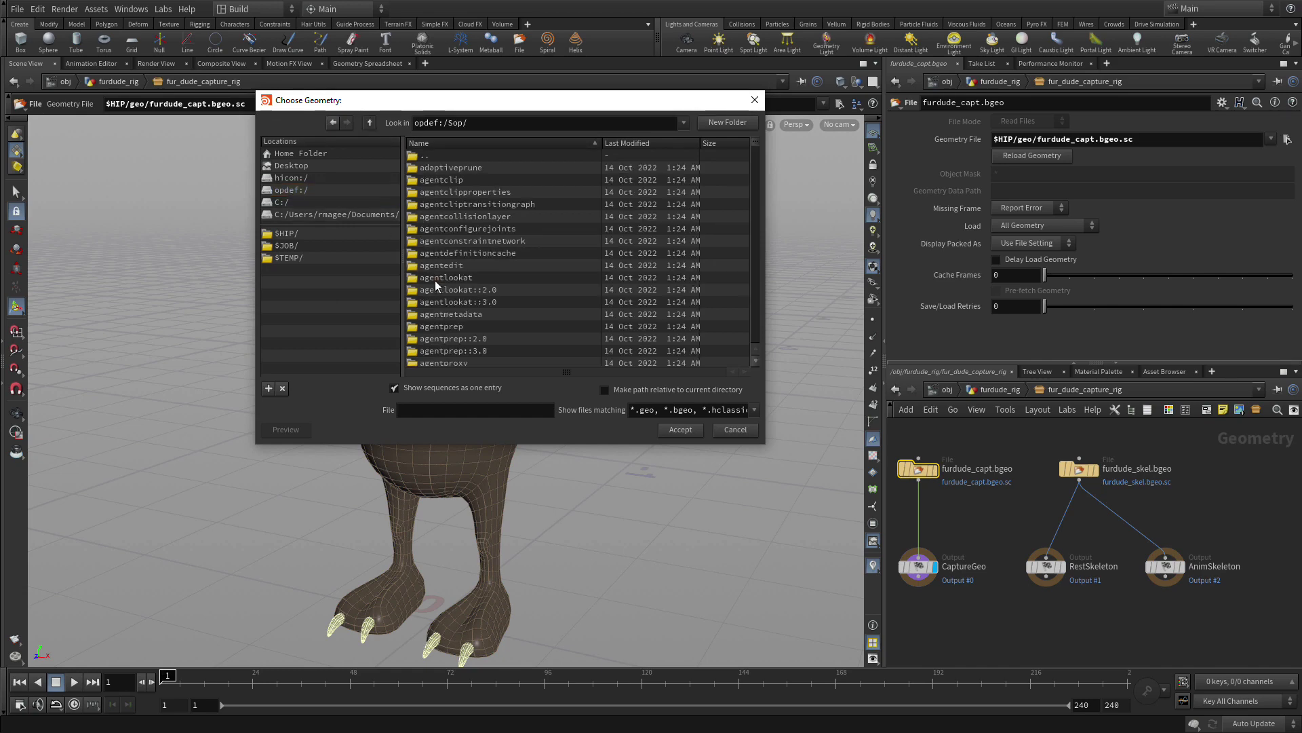
pyautogui.scroll(-2, 434, 280)
pyautogui.scroll(-15, 434, 280)
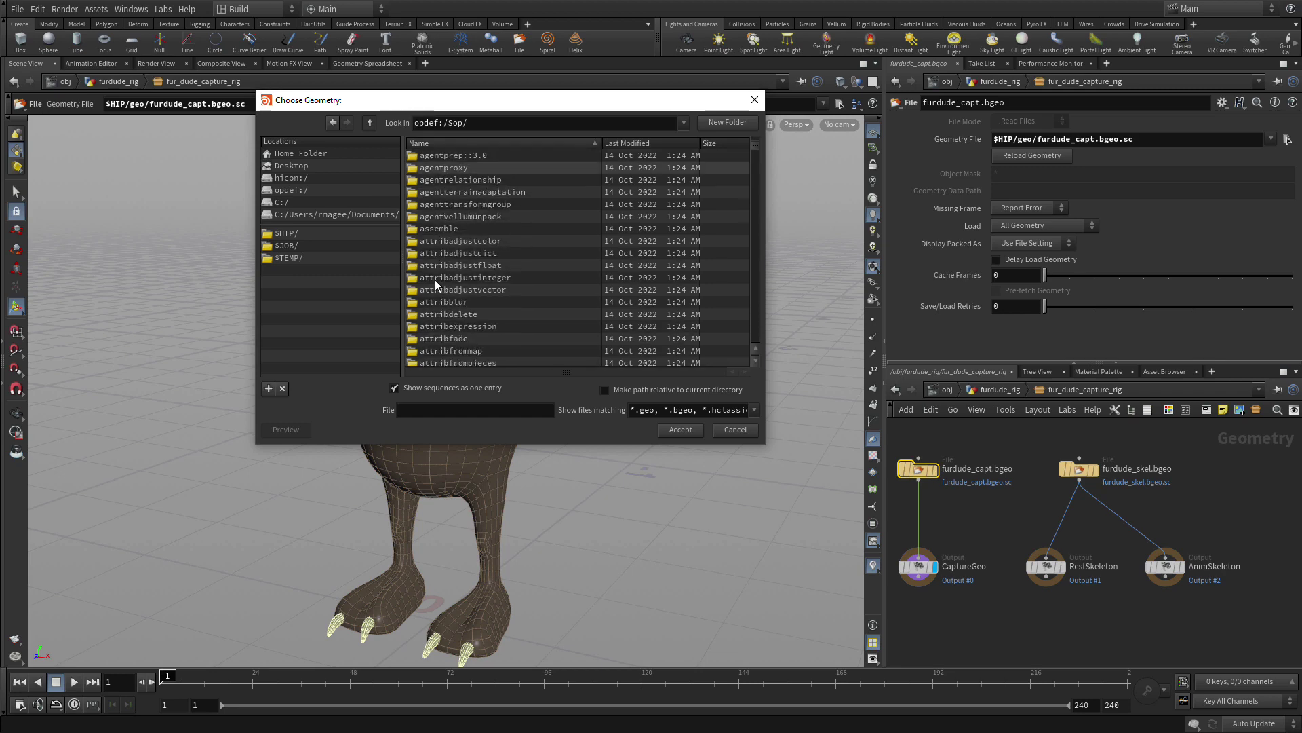
pyautogui.scroll(-12, 435, 280)
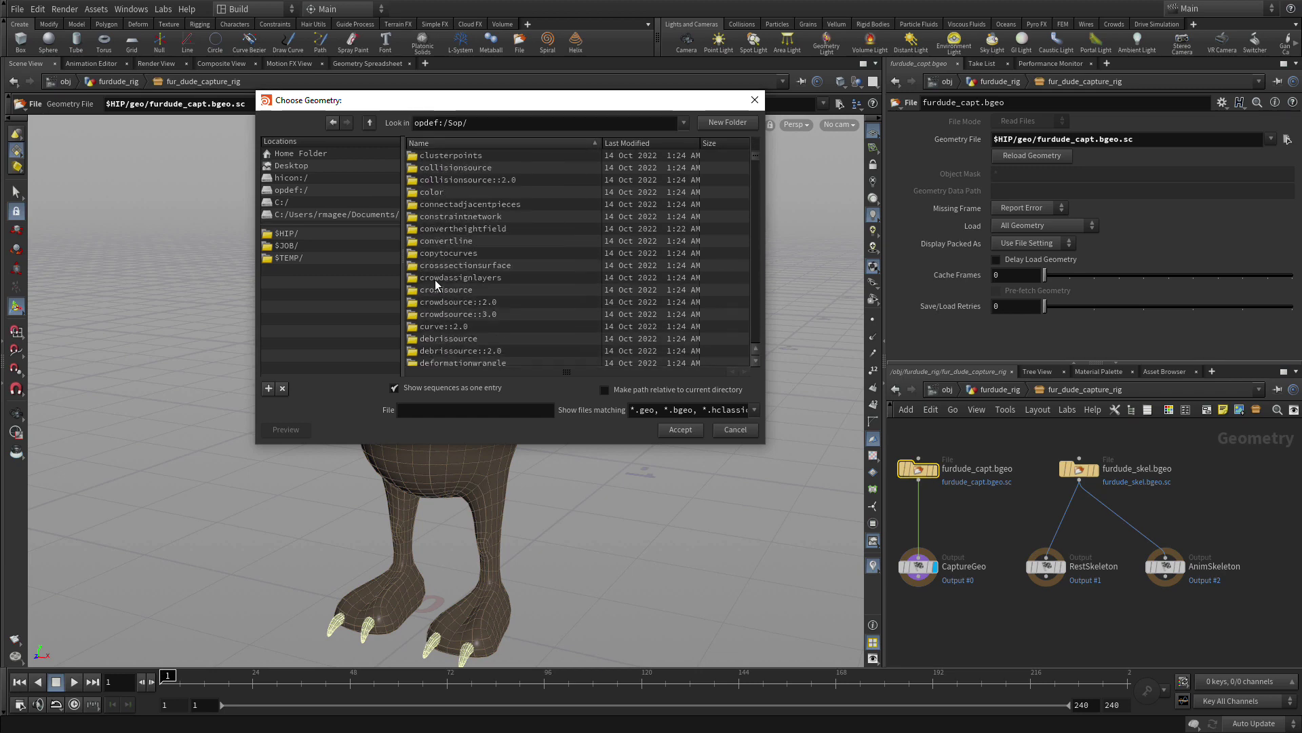
pyautogui.scroll(-8, 434, 280)
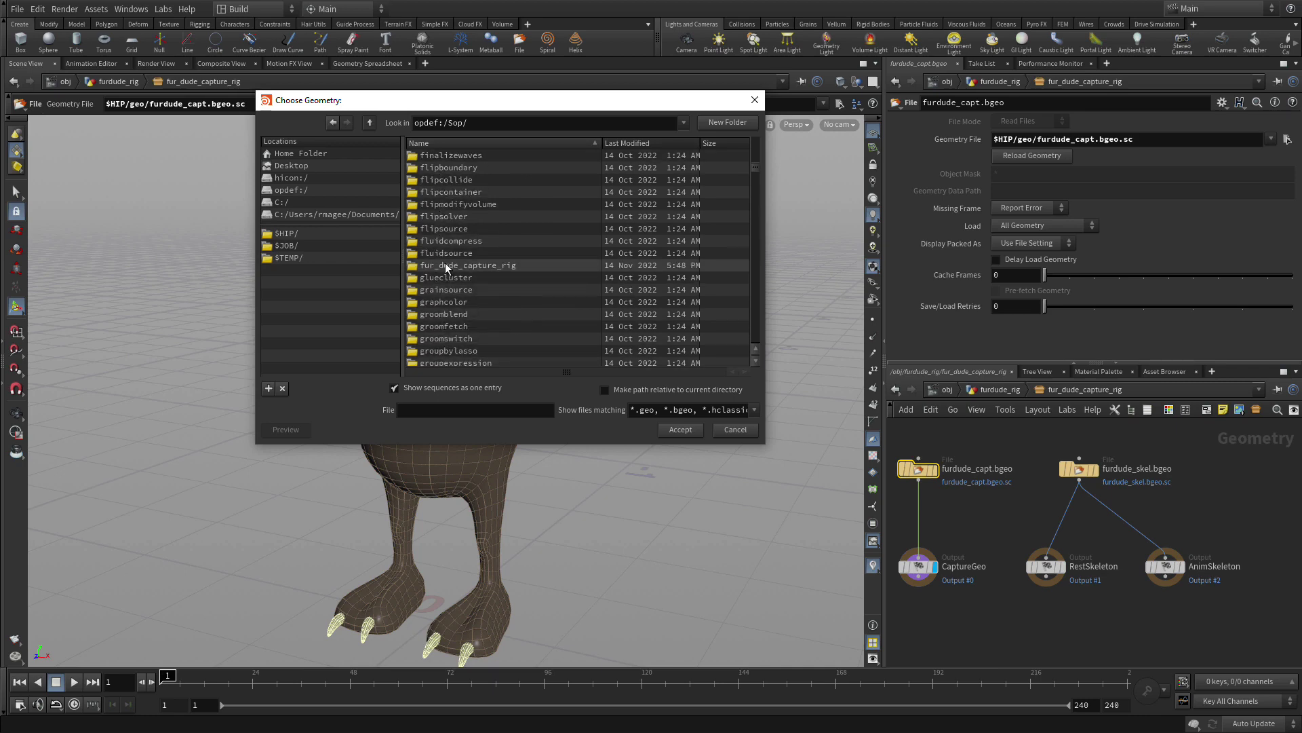
pyautogui.doubleClick(445, 264)
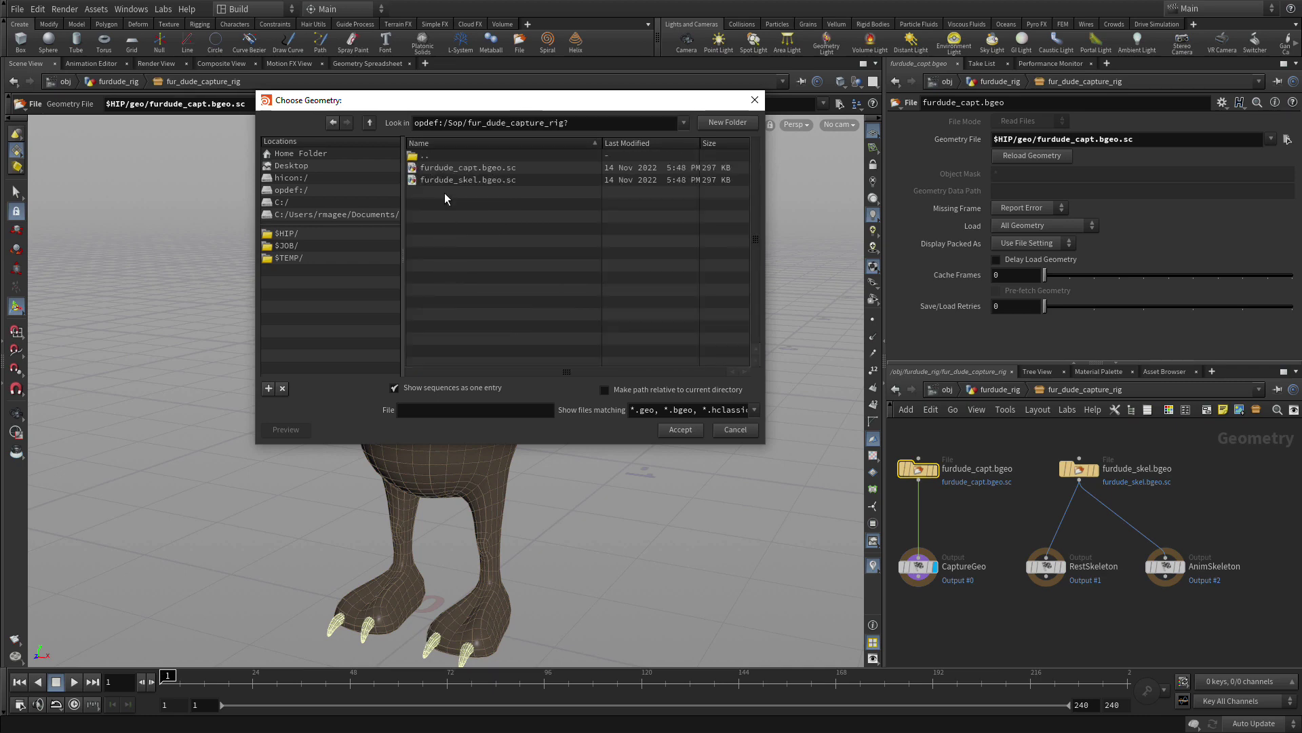
pyautogui.click(443, 171)
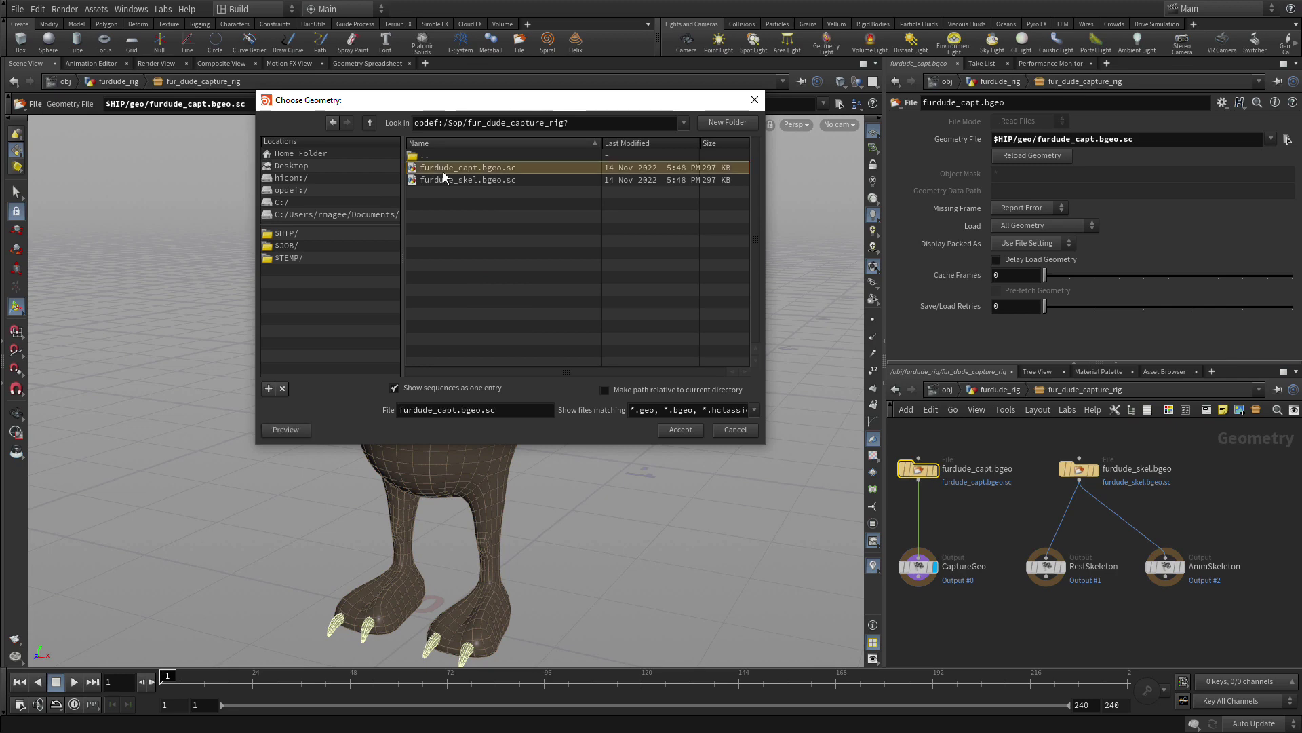
pyautogui.click(684, 431)
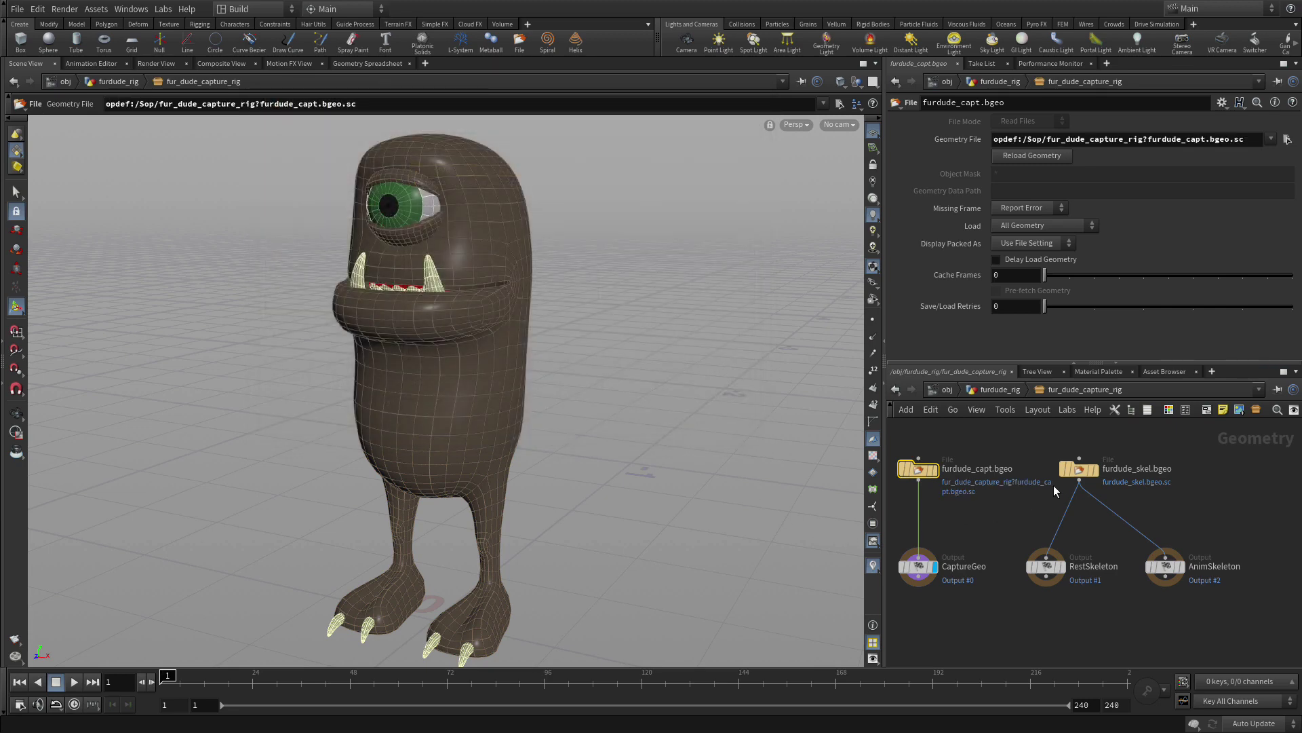
# - Set the furdude_skel.bgeo File node to read opdef:/Sop/fur_dude_capture_rig?furdude_skel.bgeo.sc
pyautogui.click(1081, 470)
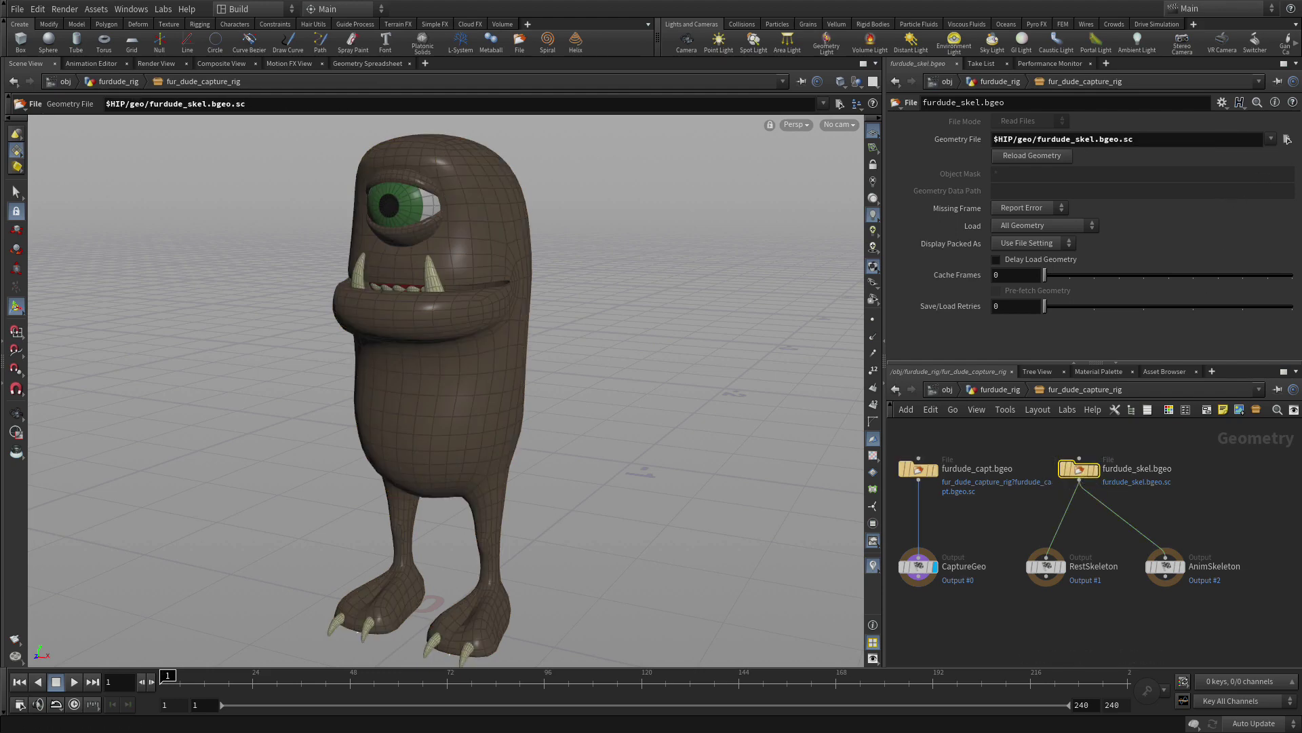
pyautogui.click(1287, 139)
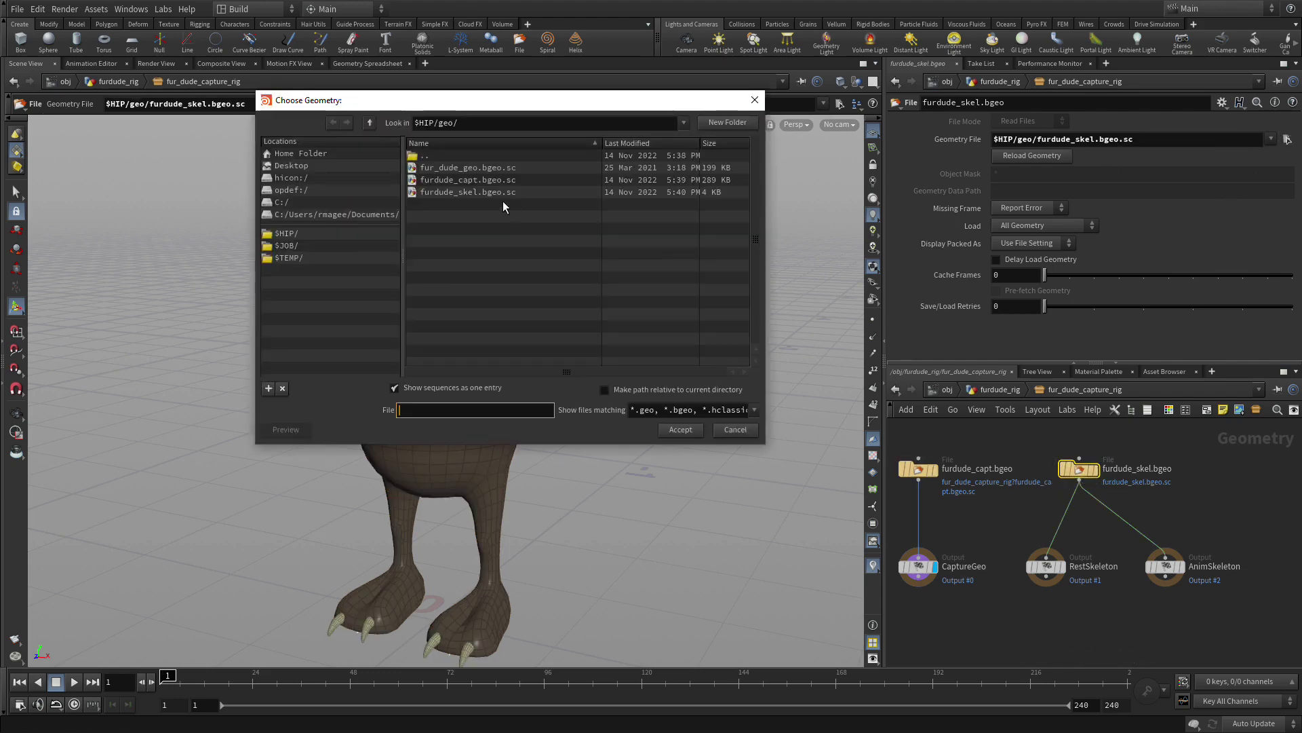
pyautogui.click(307, 190)
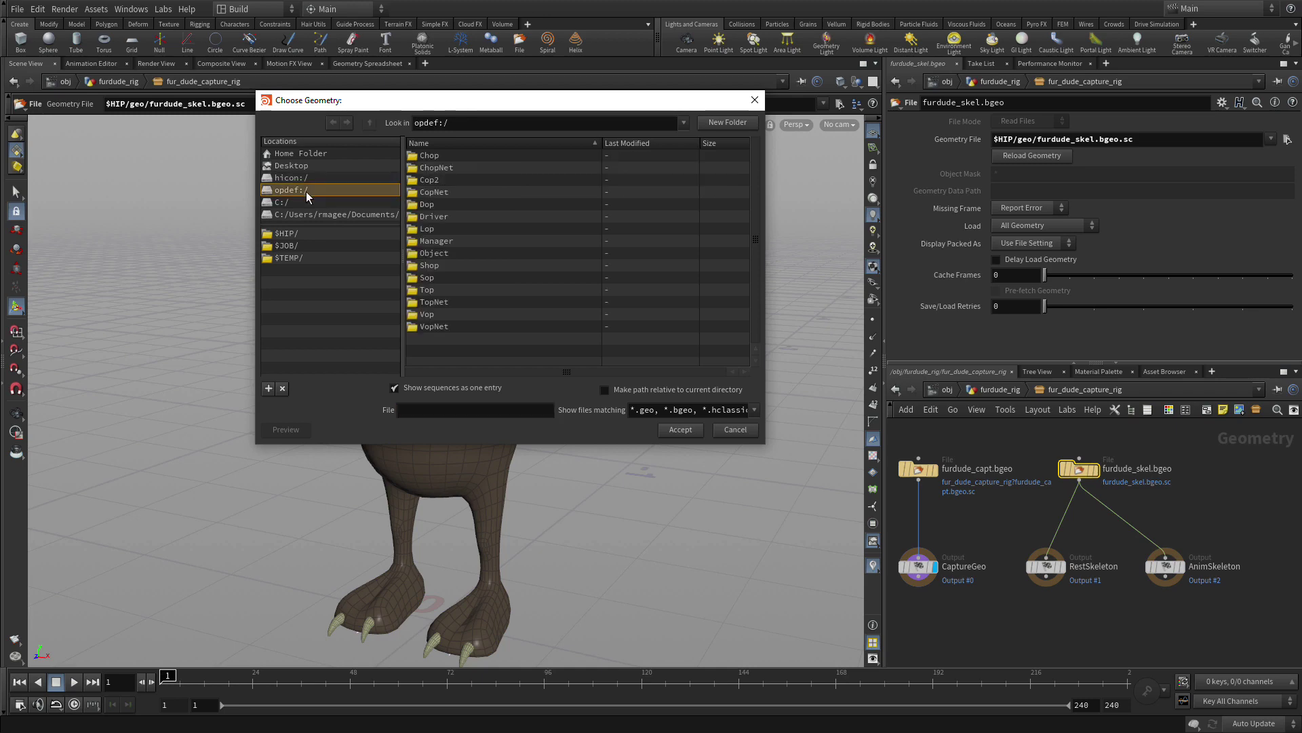
pyautogui.doubleClick(427, 278)
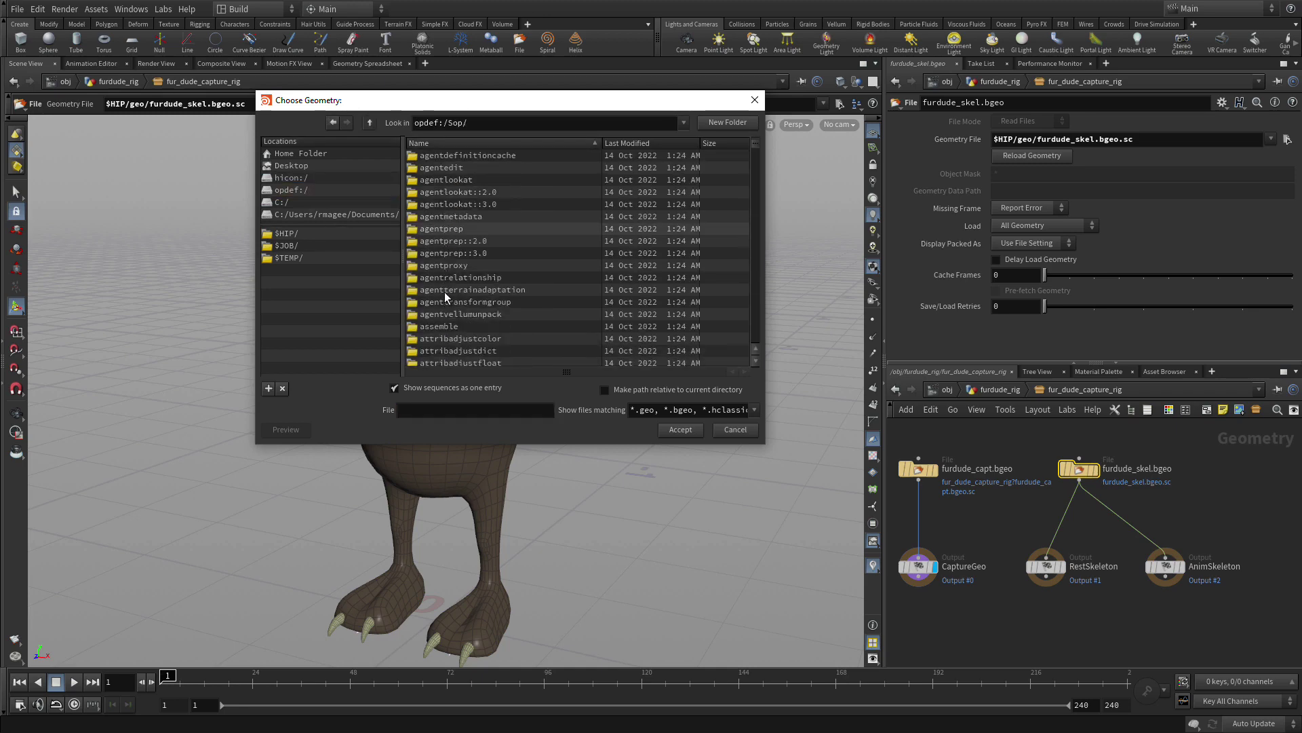
pyautogui.scroll(-3, 445, 292)
pyautogui.scroll(-20, 445, 291)
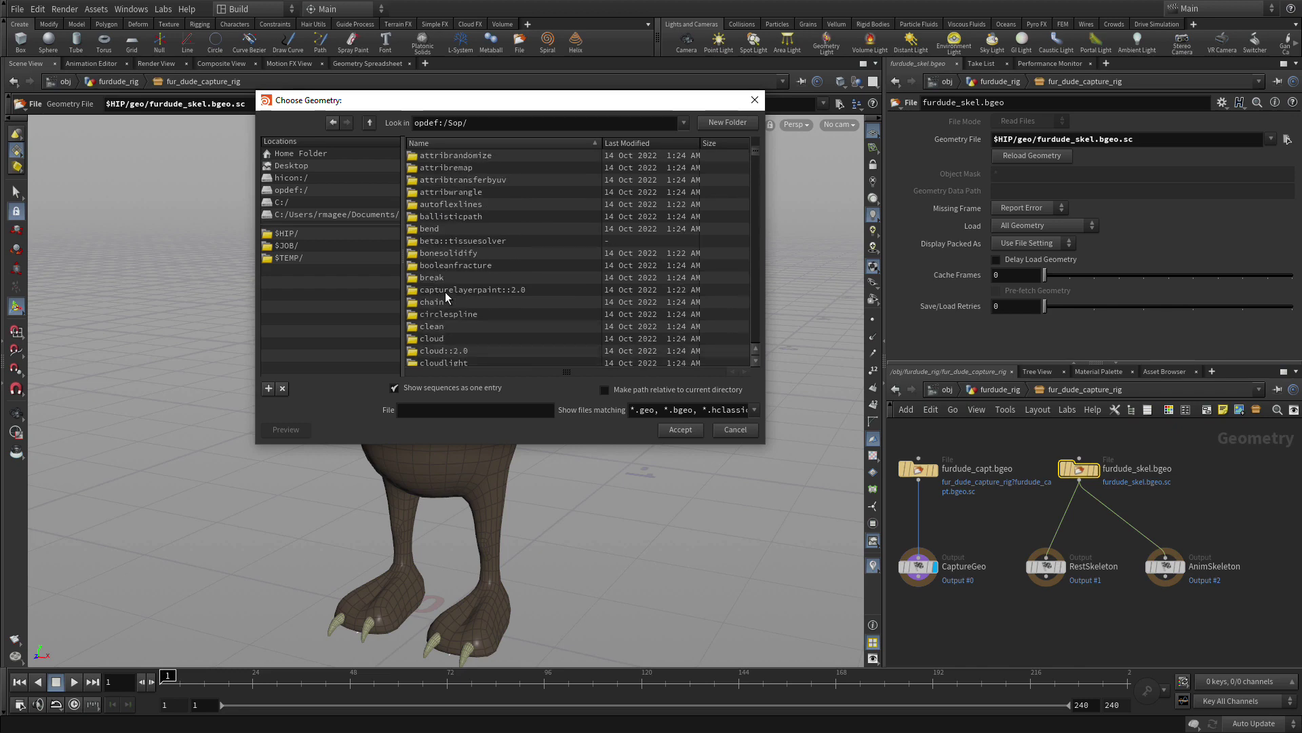
pyautogui.scroll(-10, 446, 296)
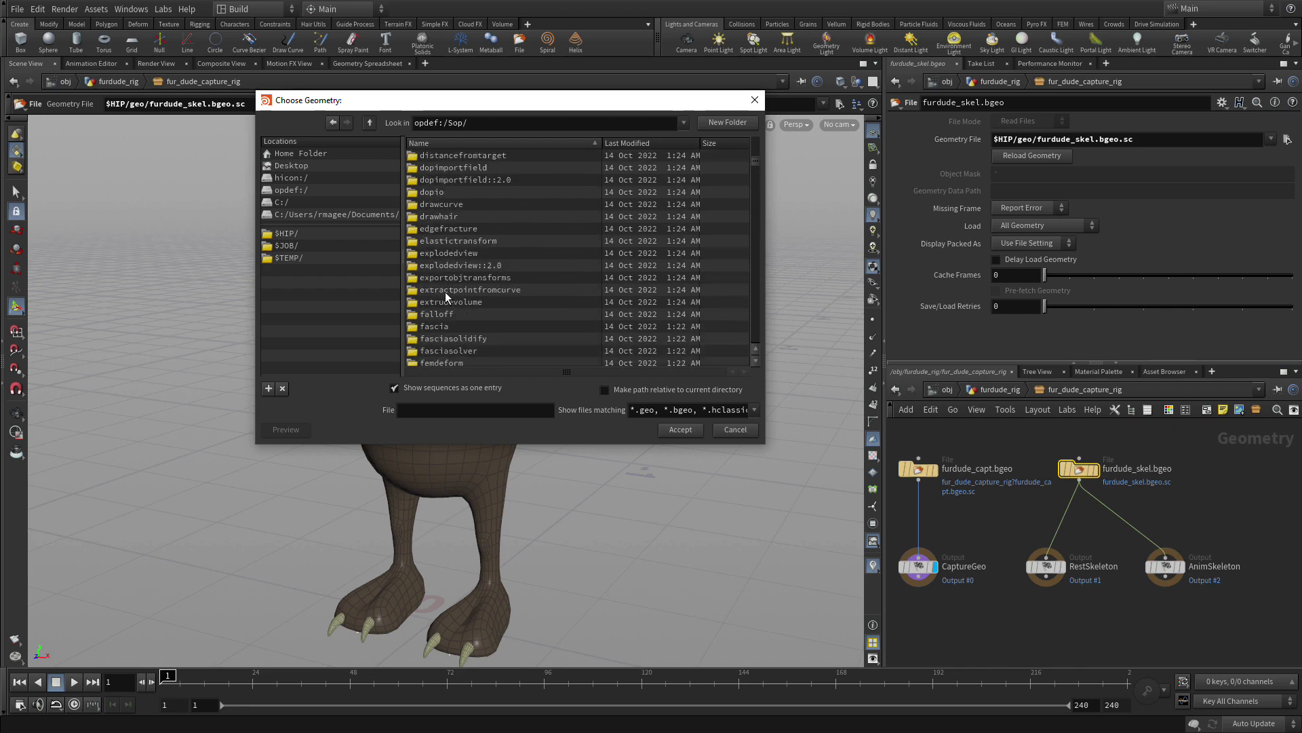
pyautogui.scroll(-5, 445, 297)
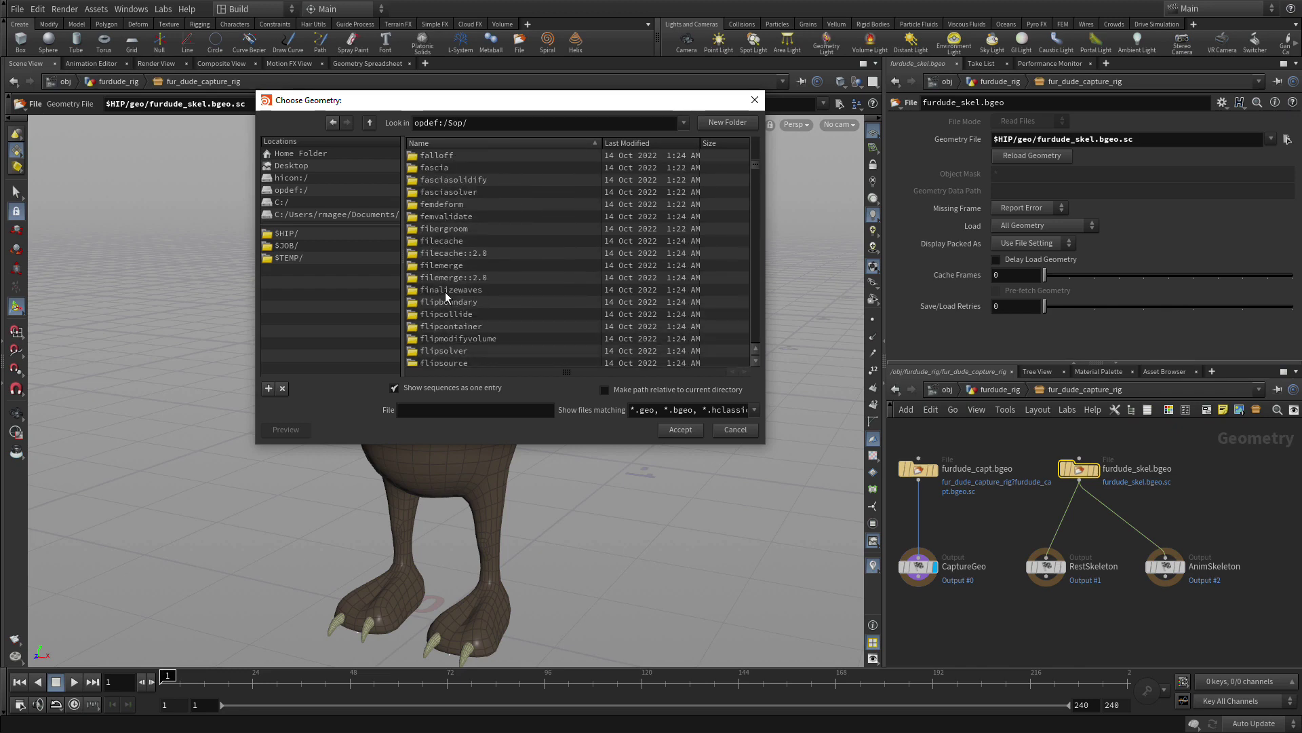
pyautogui.doubleClick(461, 312)
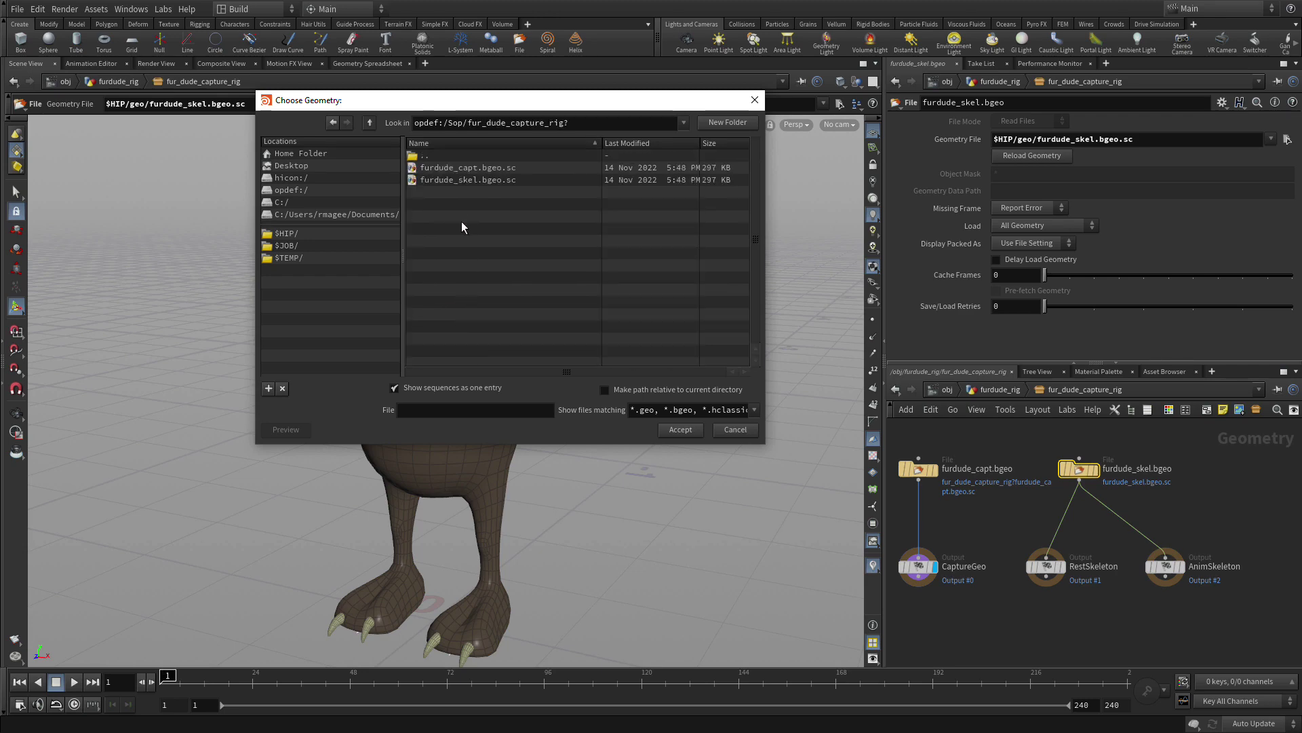
pyautogui.click(454, 178)
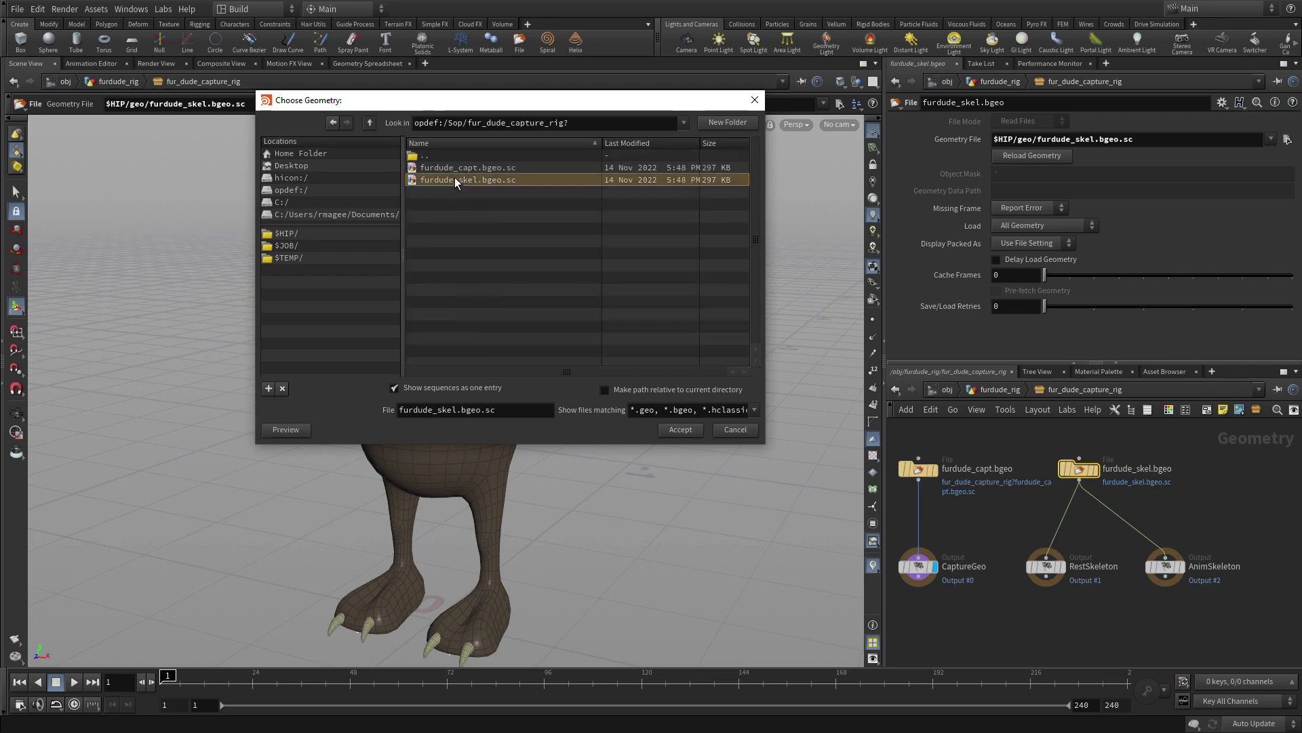
pyautogui.click(682, 429)
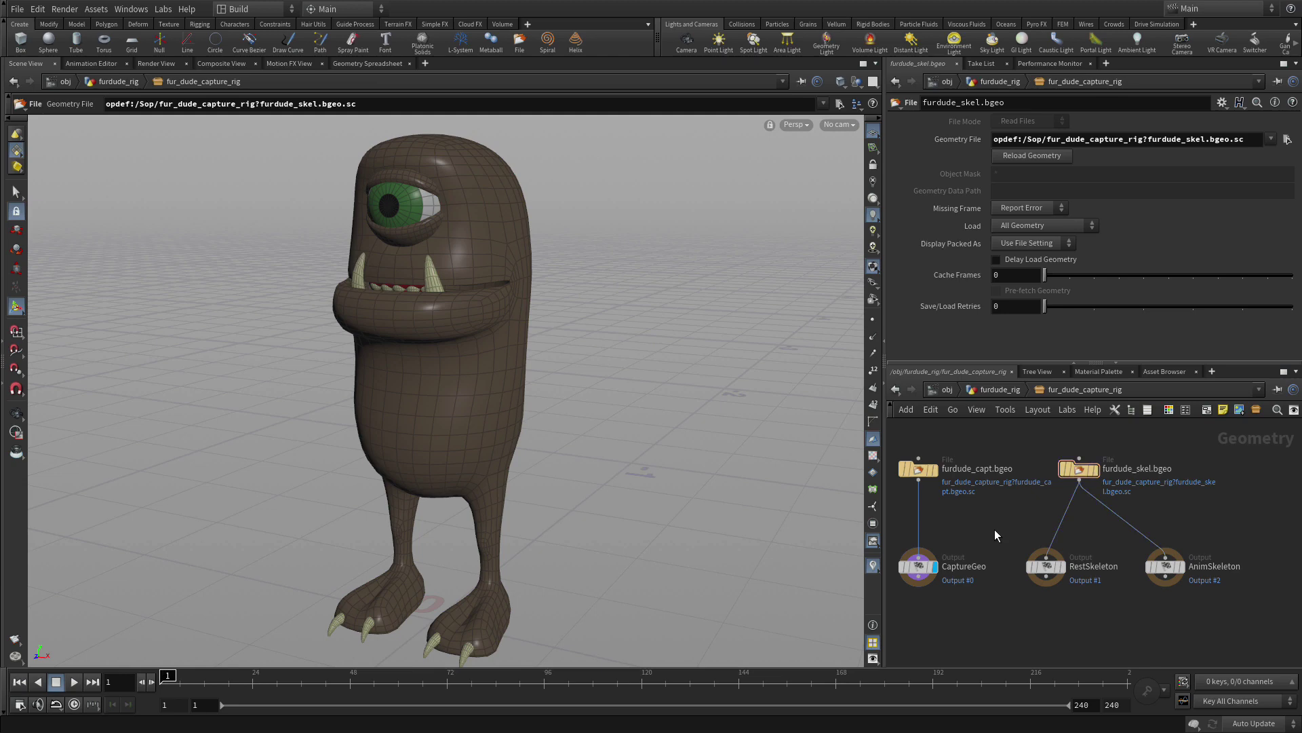
# - Save and lock the Fur Dude Capture Rig asset, then go up to the furdude_rig network
pyautogui.click(95, 9)
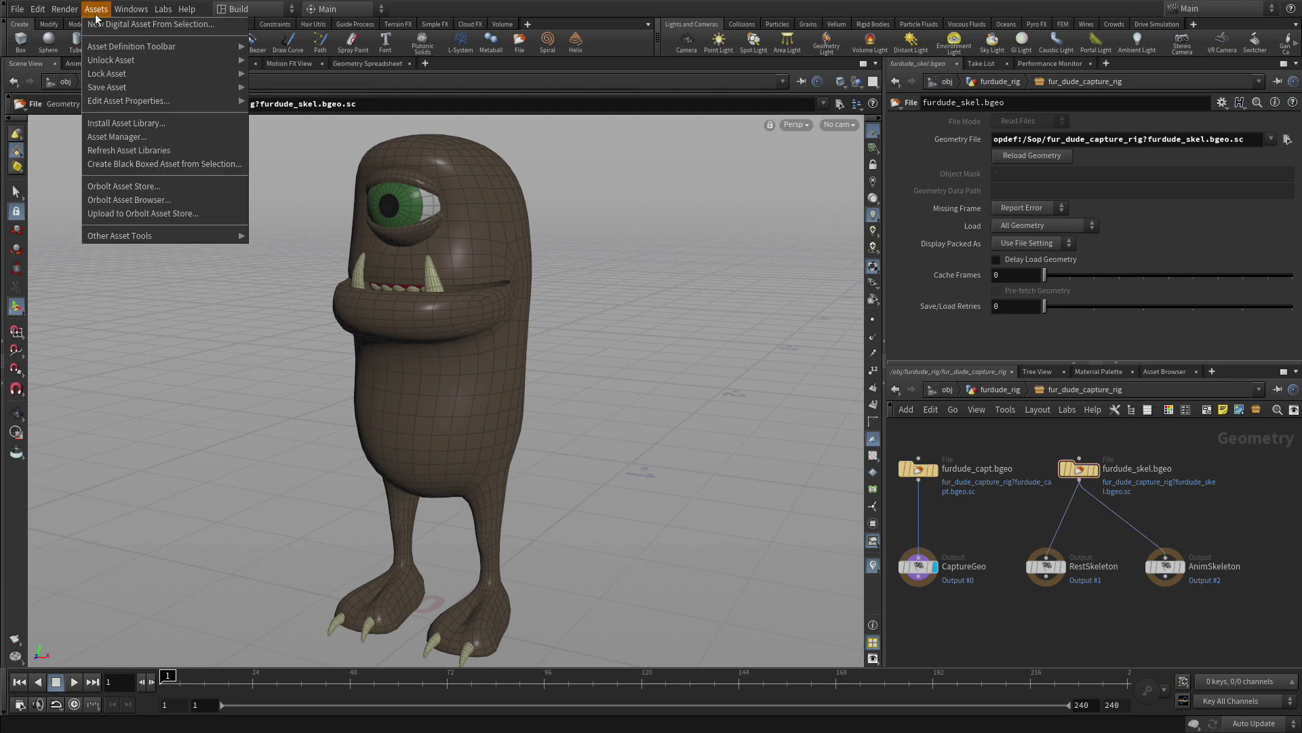
pyautogui.moveTo(116, 76)
pyautogui.click(312, 74)
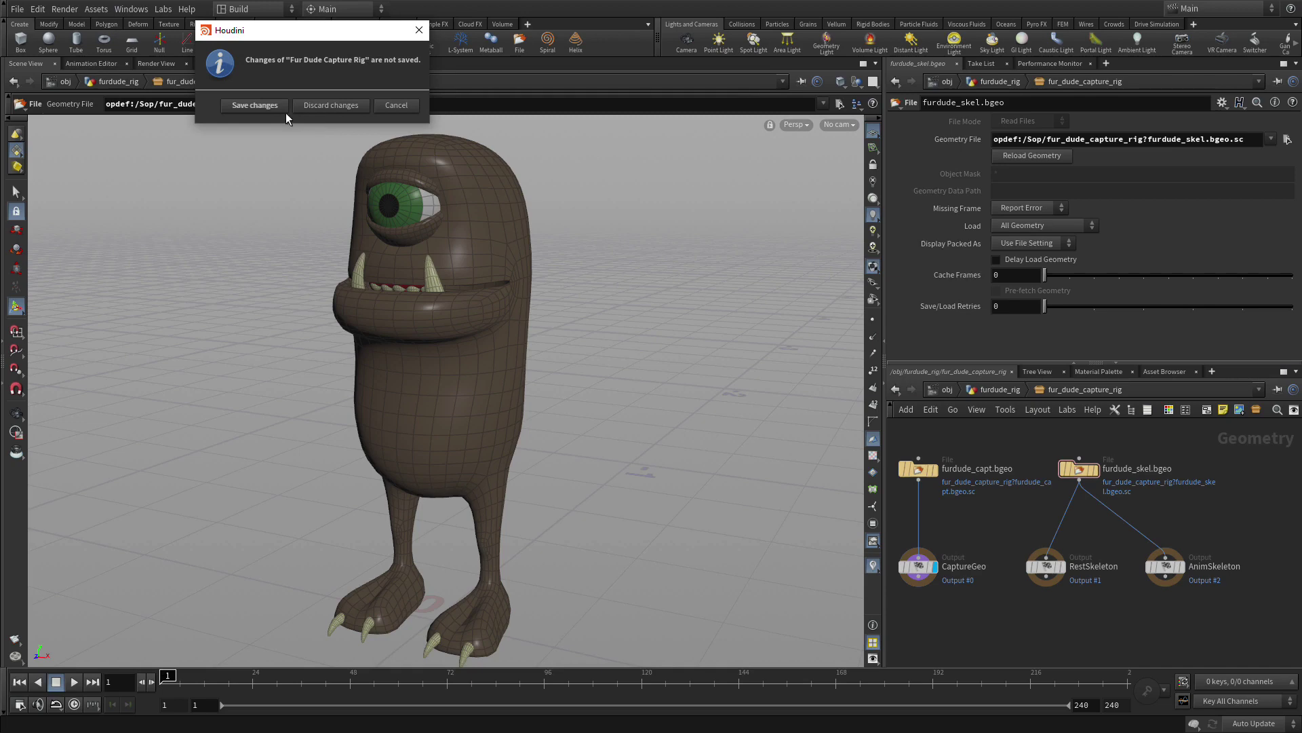
pyautogui.click(256, 106)
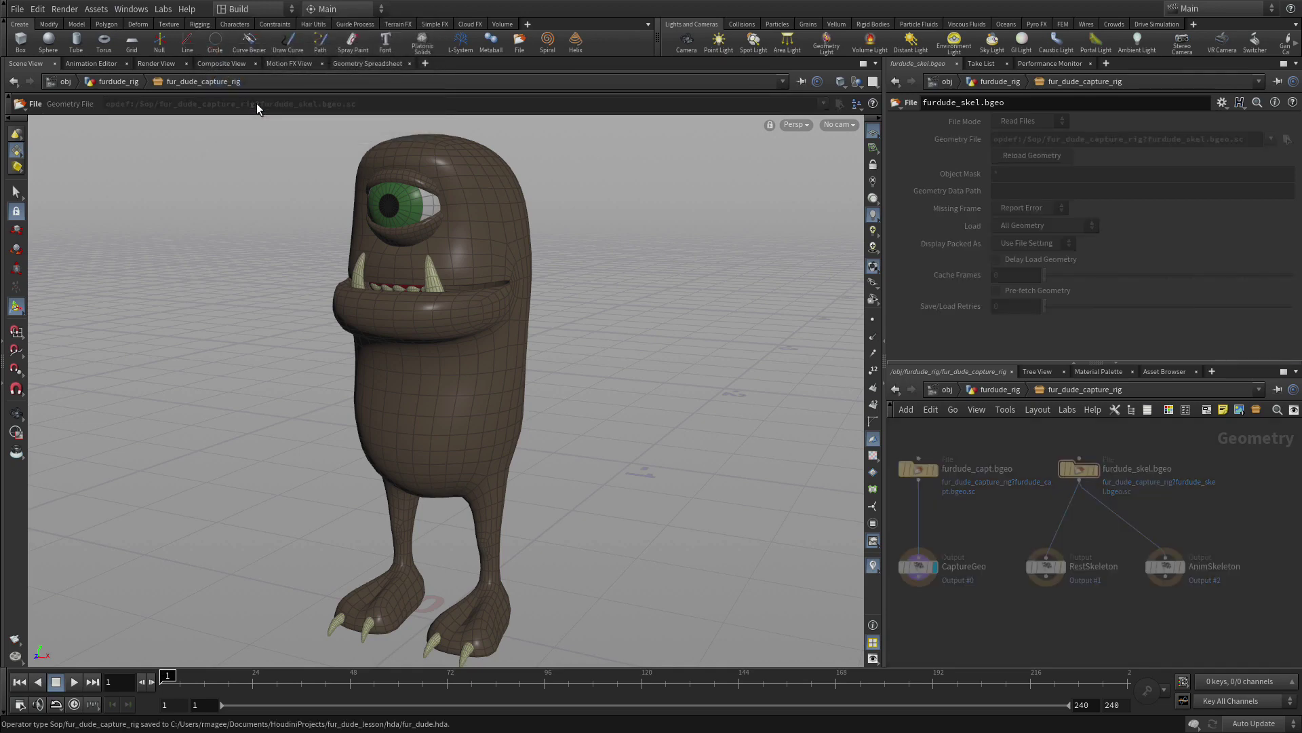
pyautogui.click(1005, 388)
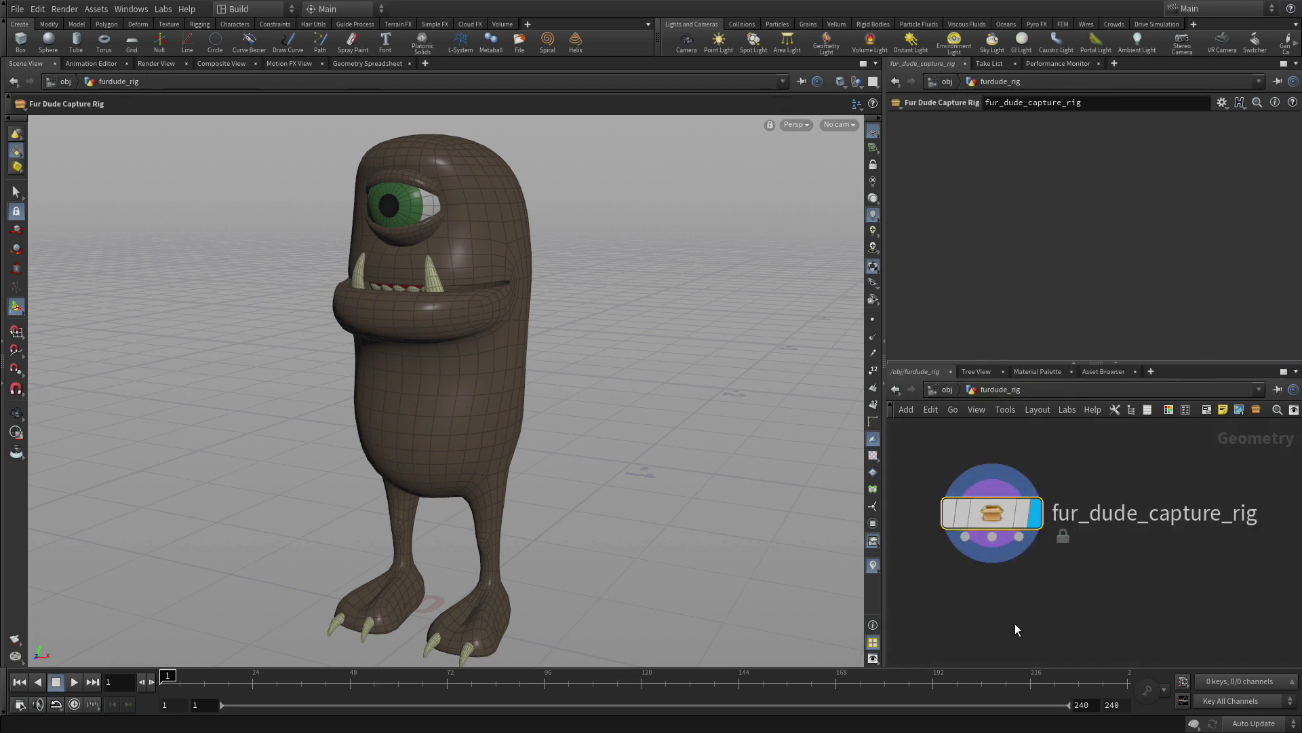
# - Add a Bone Deform node below the rig and wire all three rig outputs into it
pyautogui.moveTo(1010, 643); pyautogui.dragTo(1026, 567, button='middle')
pyautogui.press('Tab')
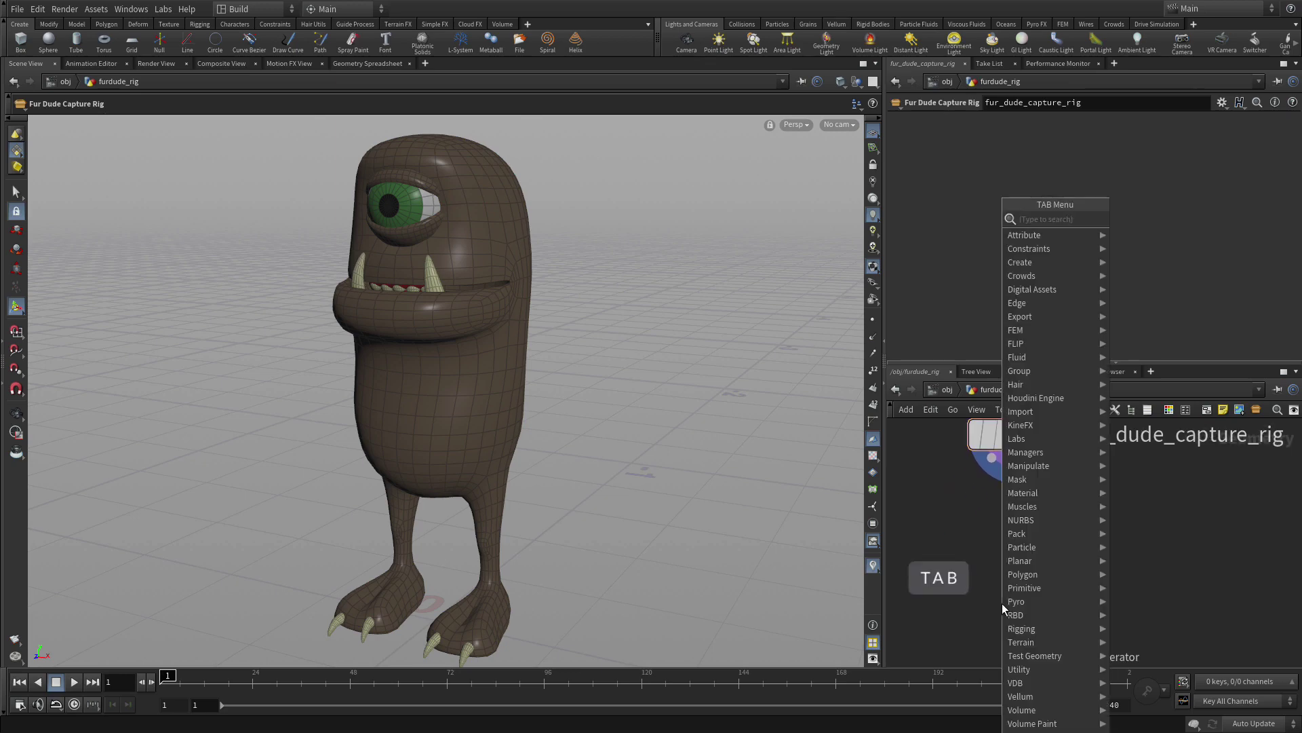
pyautogui.write('bone')
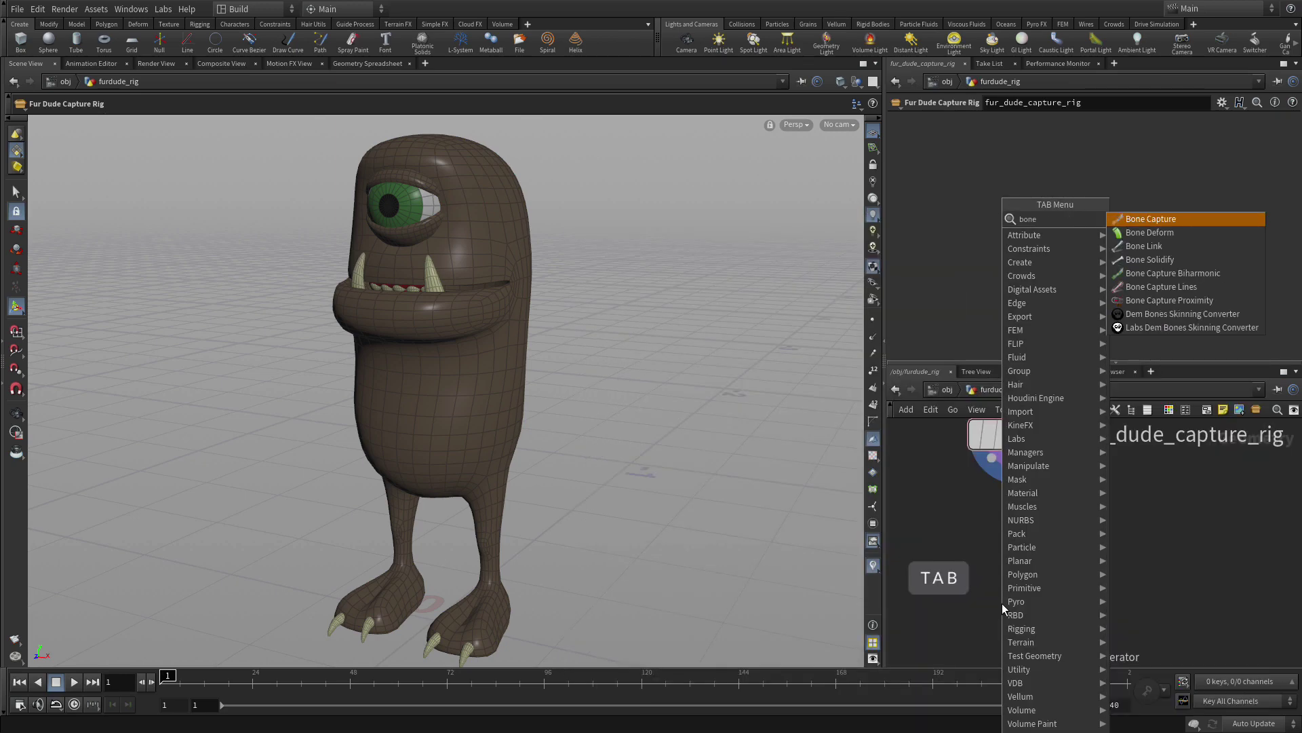
pyautogui.write(' c')
pyautogui.press('Return')
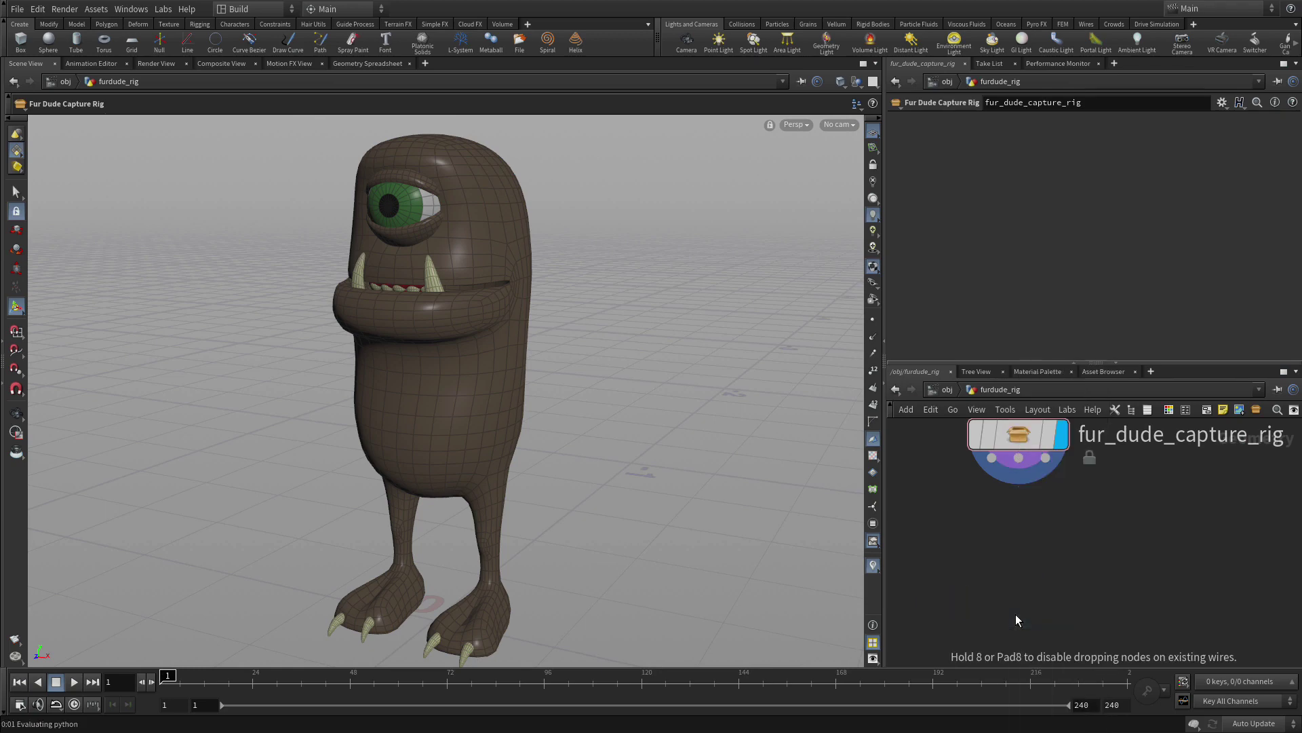
pyautogui.click(1015, 614)
pyautogui.keyDown('shift'); pyautogui.click(992, 590); pyautogui.keyUp('shift')
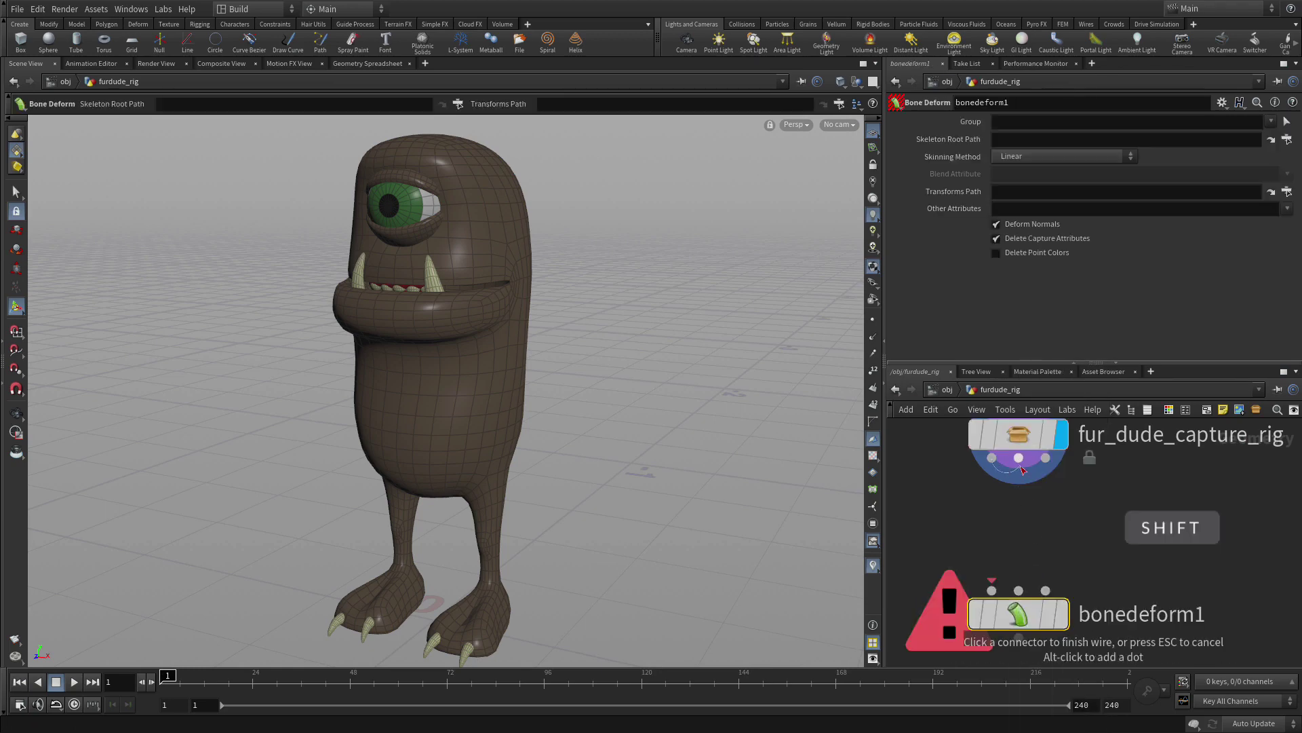
pyautogui.keyDown('shift'); pyautogui.click(1019, 458); pyautogui.keyUp('shift')
pyautogui.keyDown('shift'); pyautogui.click(1046, 458); pyautogui.keyUp('shift')
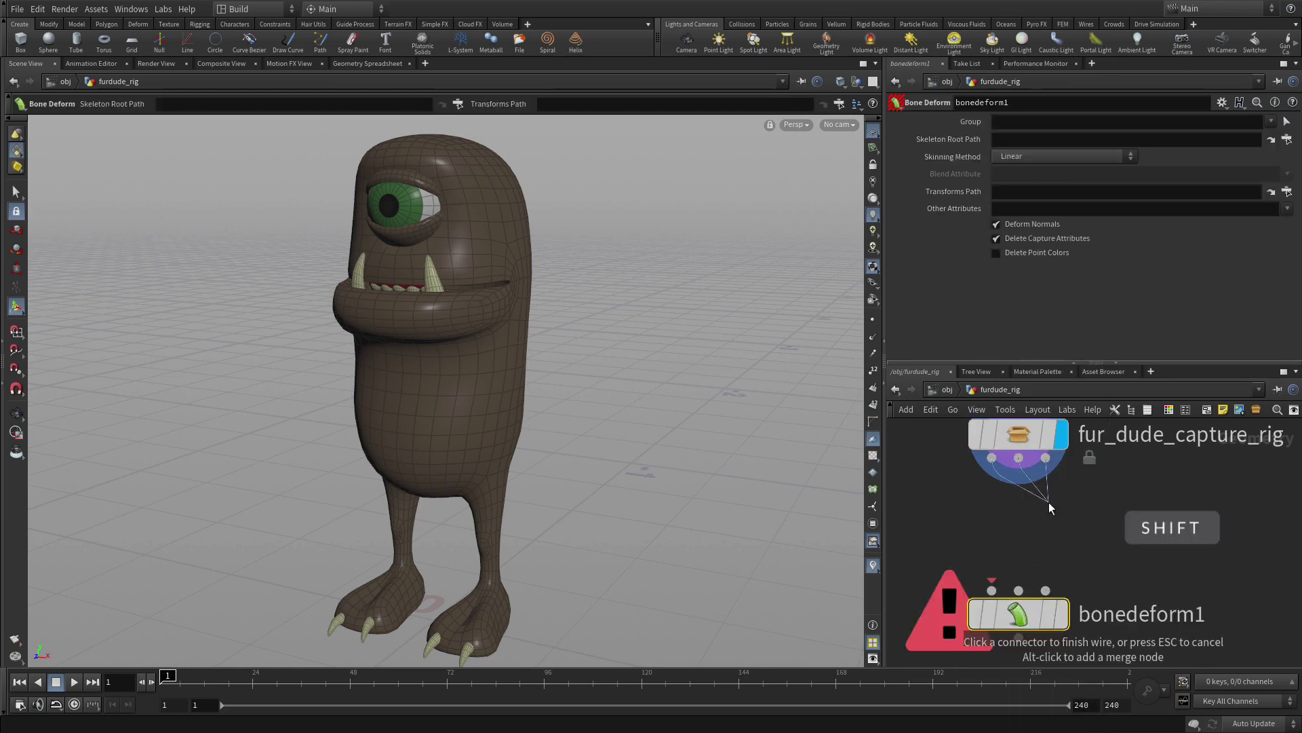
pyautogui.keyDown('shift'); pyautogui.click(992, 590); pyautogui.keyUp('shift')
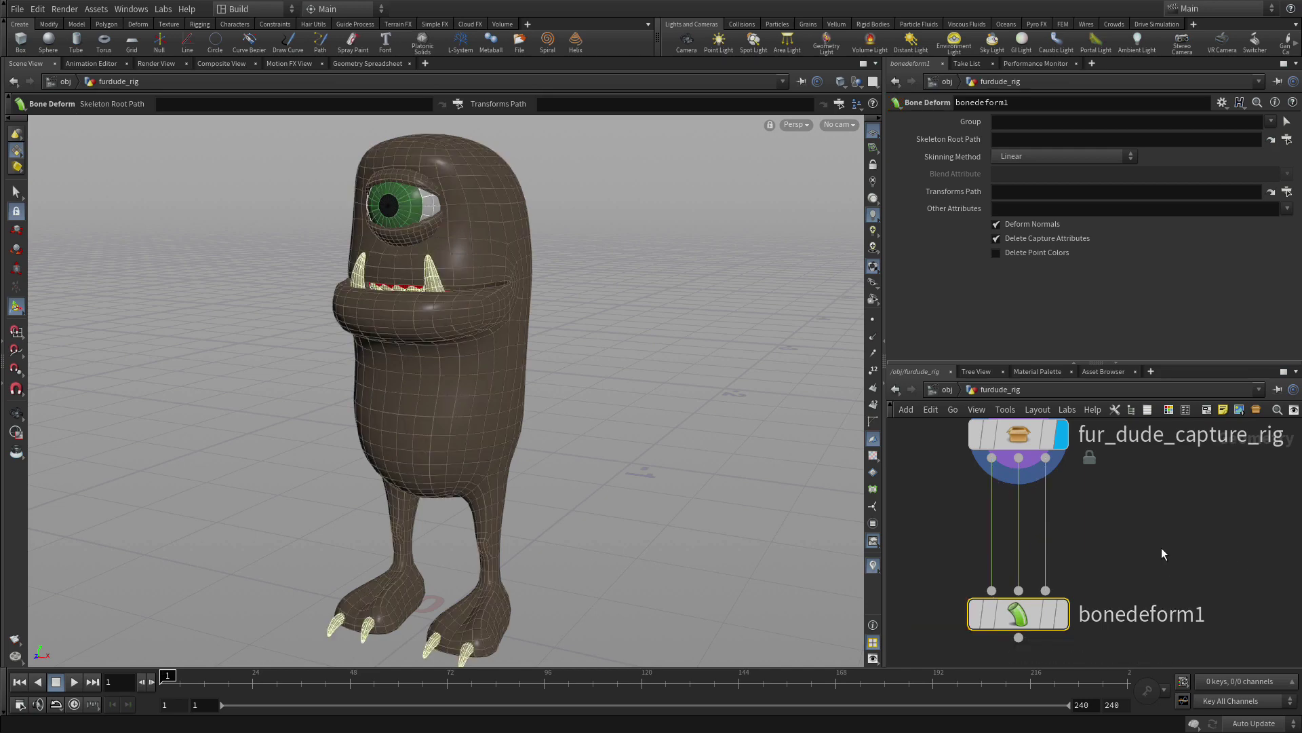
# - Move bonedeform1 lower, give it the display flag, and add a Rig Pose node
pyautogui.scroll(-3, 1162, 554)
pyautogui.moveTo(1074, 574)
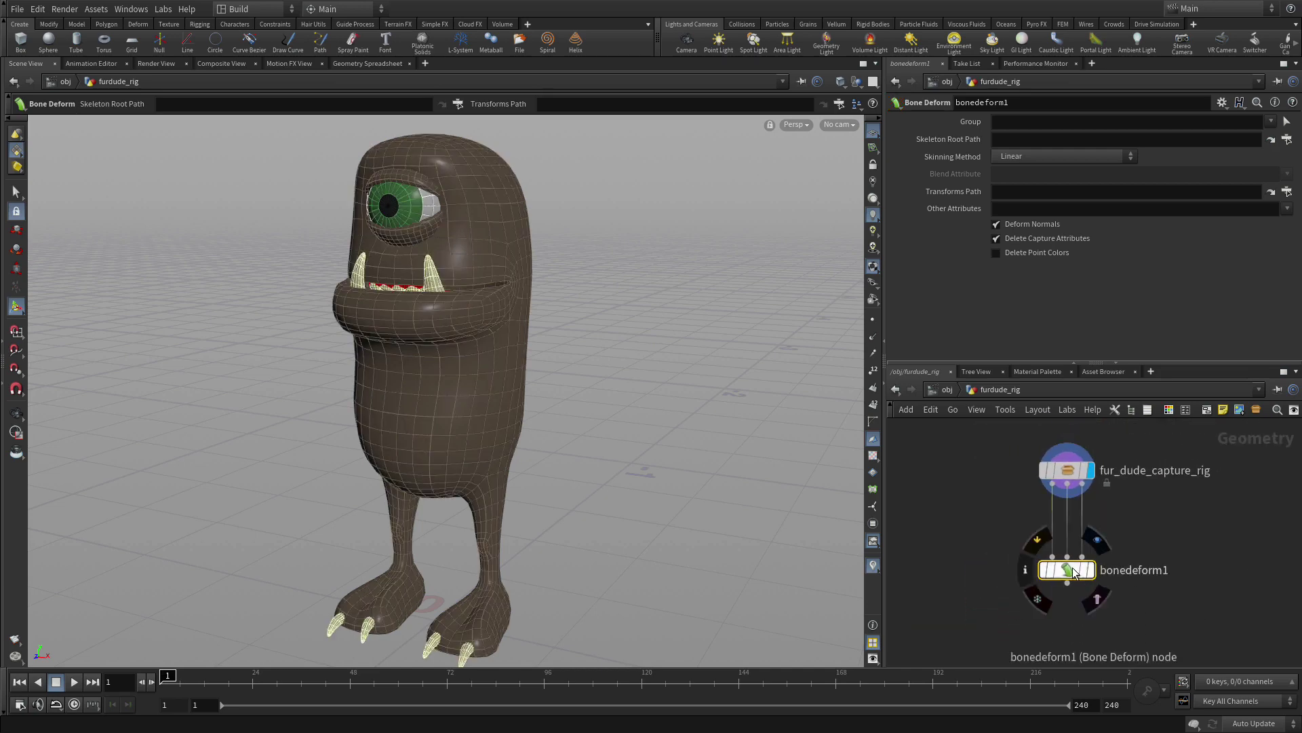
pyautogui.moveTo(1075, 574); pyautogui.dragTo(1075, 617)
pyautogui.click(1097, 583)
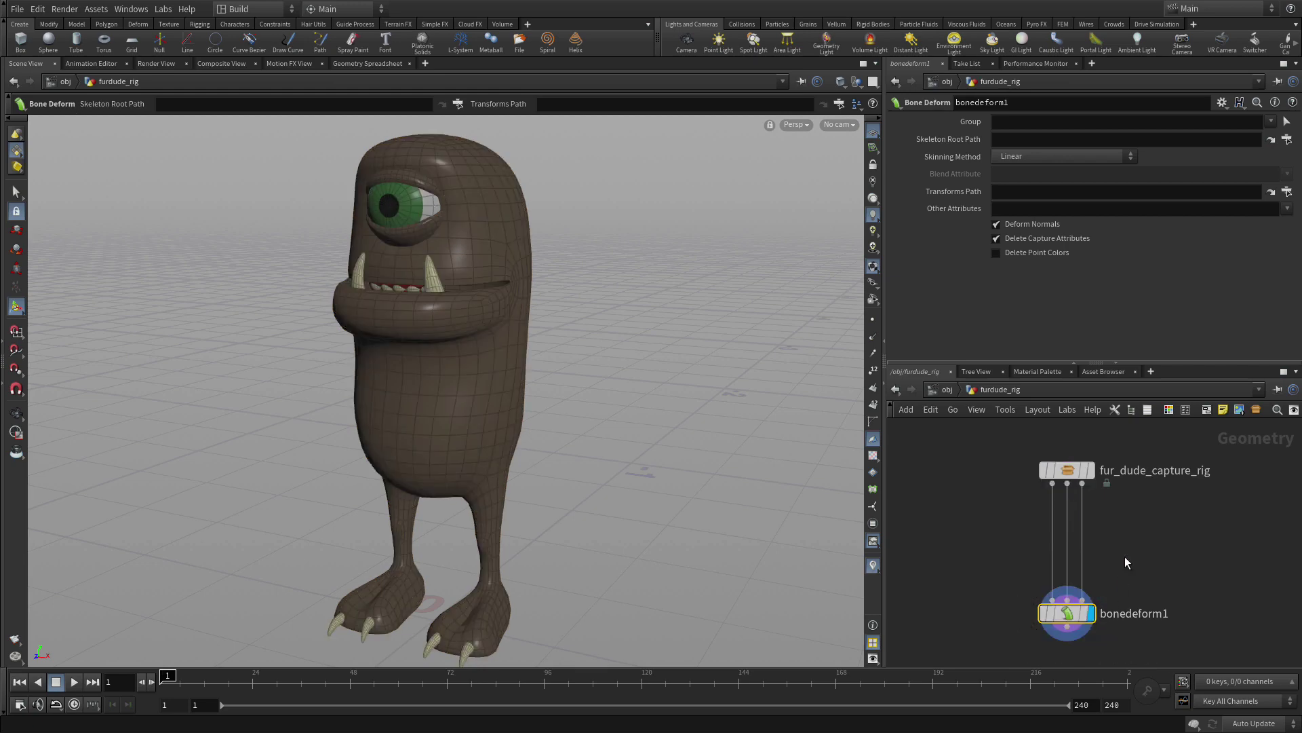
pyautogui.press('Tab')
pyautogui.write('rig')
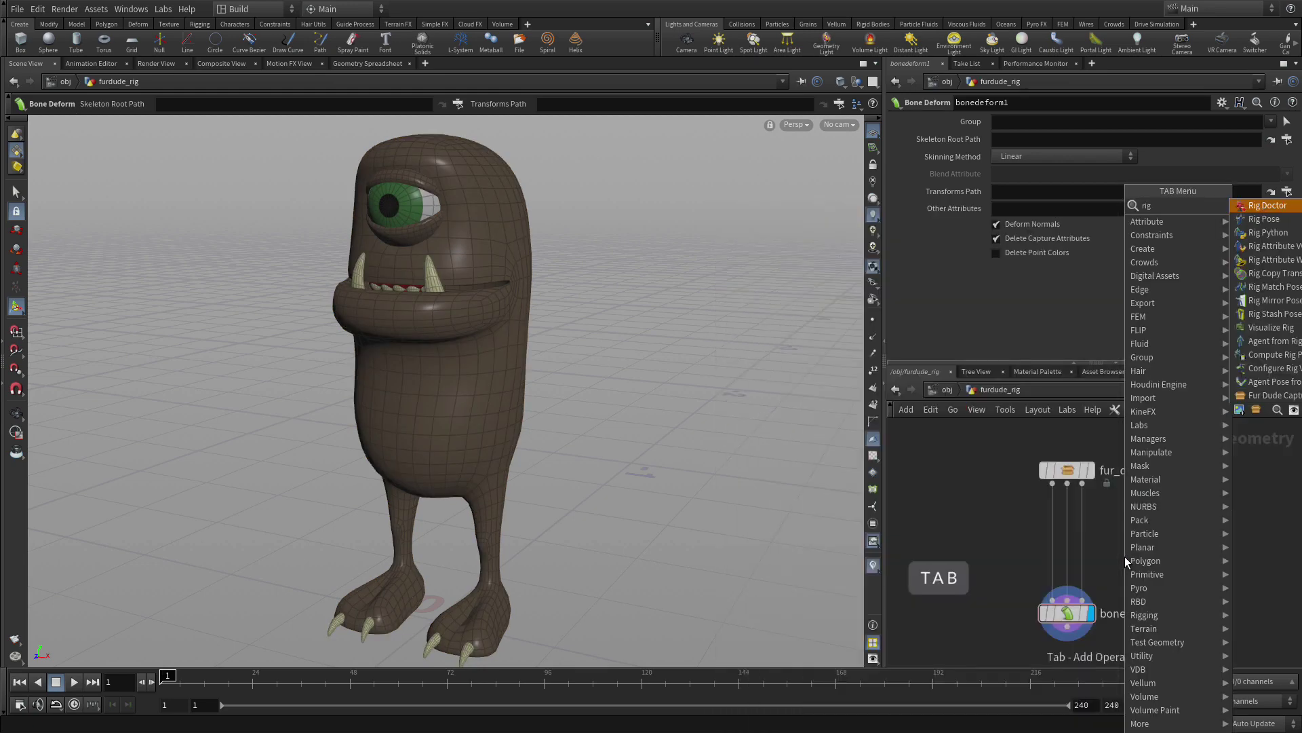
pyautogui.write(' pose')
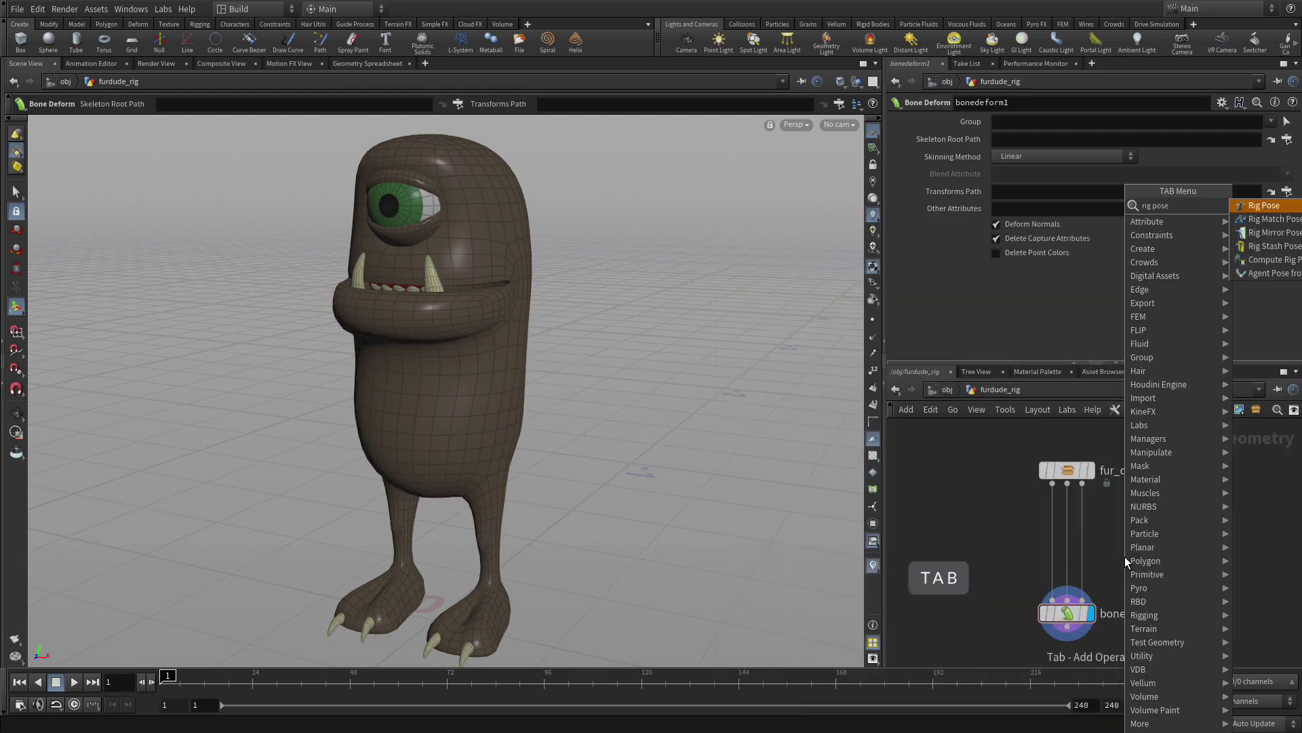
pyautogui.press('Return')
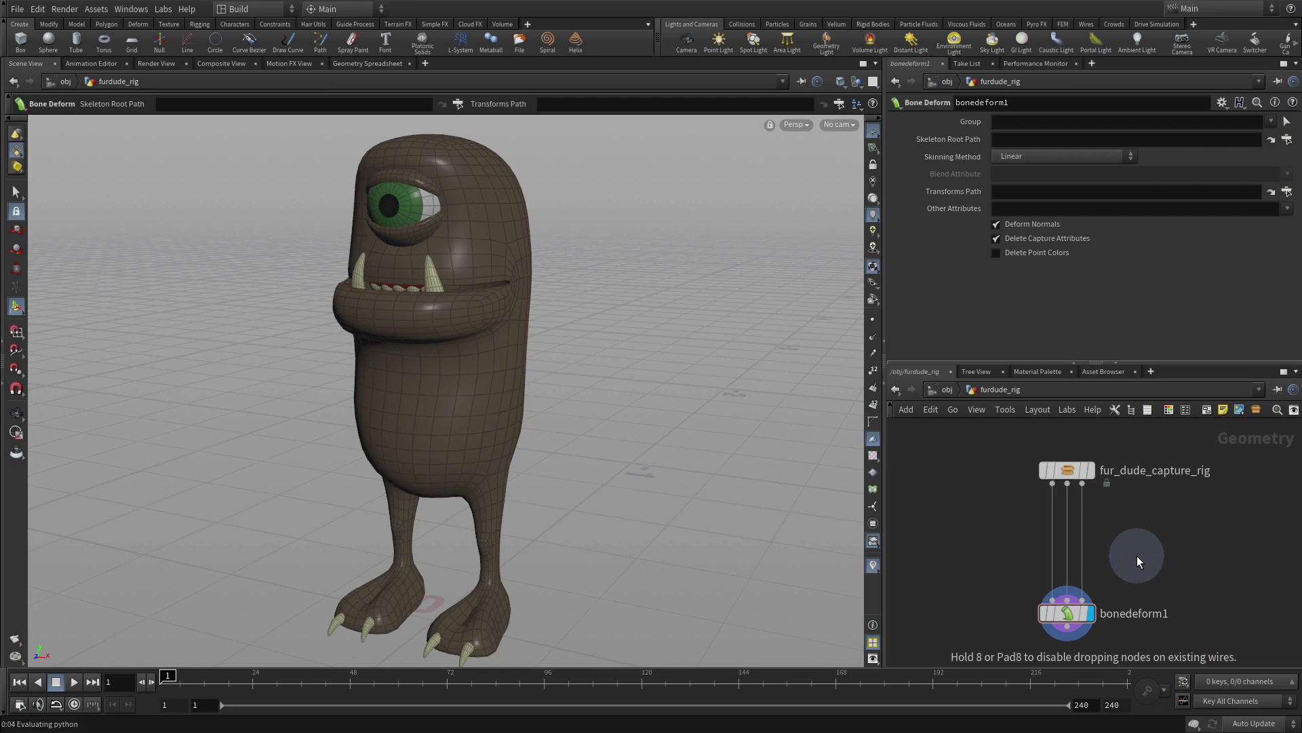
# - Drop rigpose1 onto the wire into bonedeform1, then bend the left knee, open the jaw and tilt the head back
pyautogui.click(1086, 540)
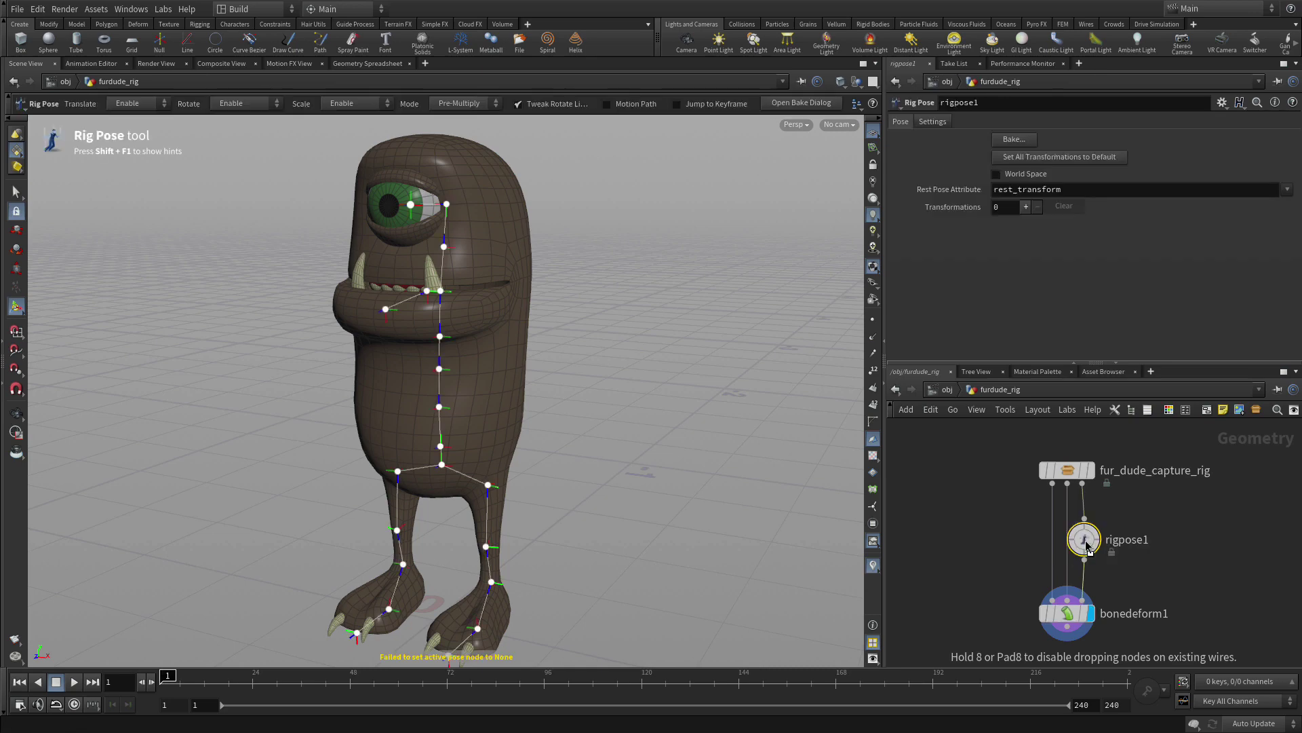
pyautogui.moveTo(1085, 540); pyautogui.dragTo(1108, 547)
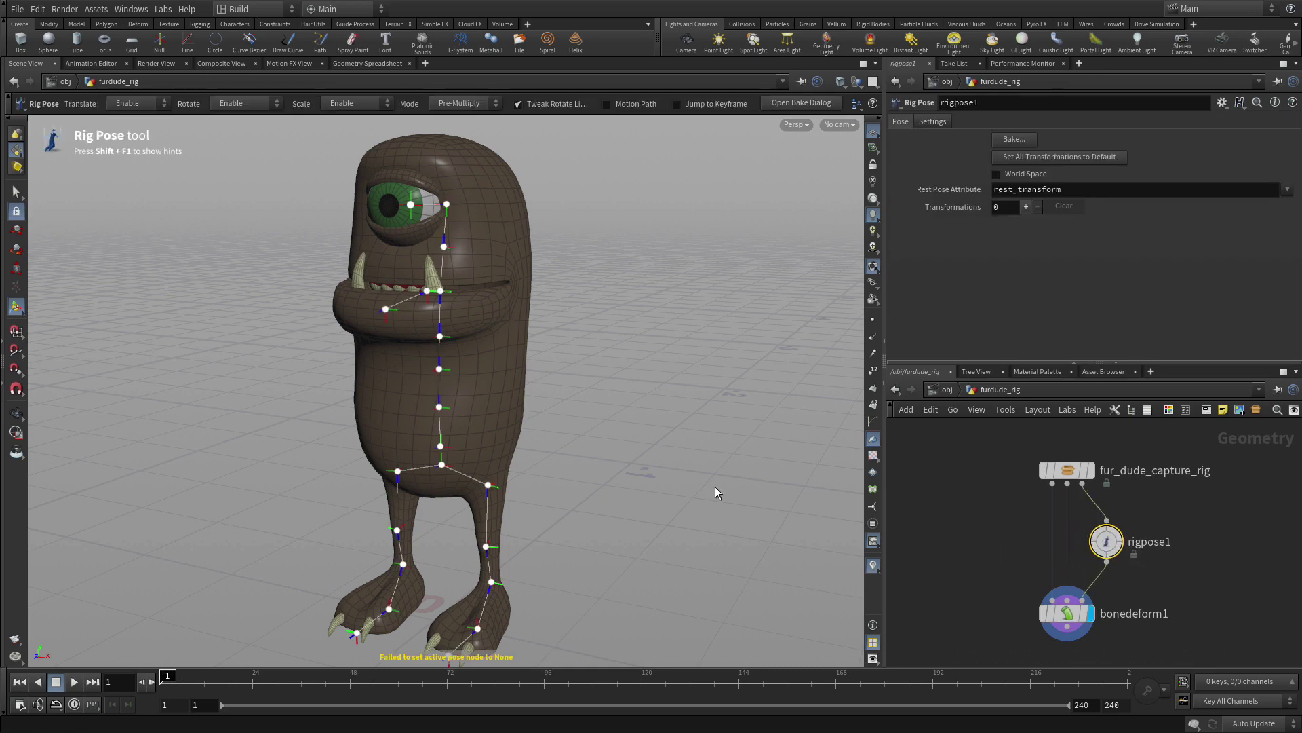
pyautogui.click(487, 550)
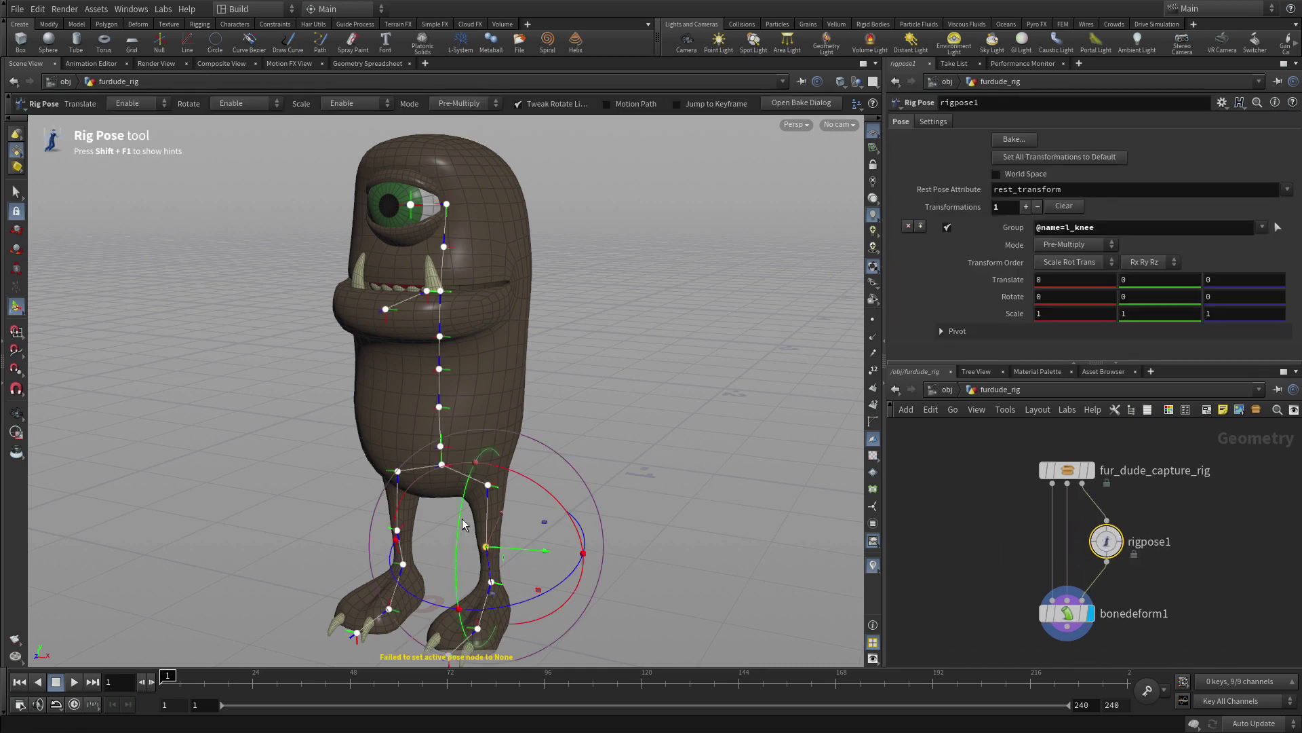
pyautogui.moveTo(461, 508); pyautogui.dragTo(448, 551)
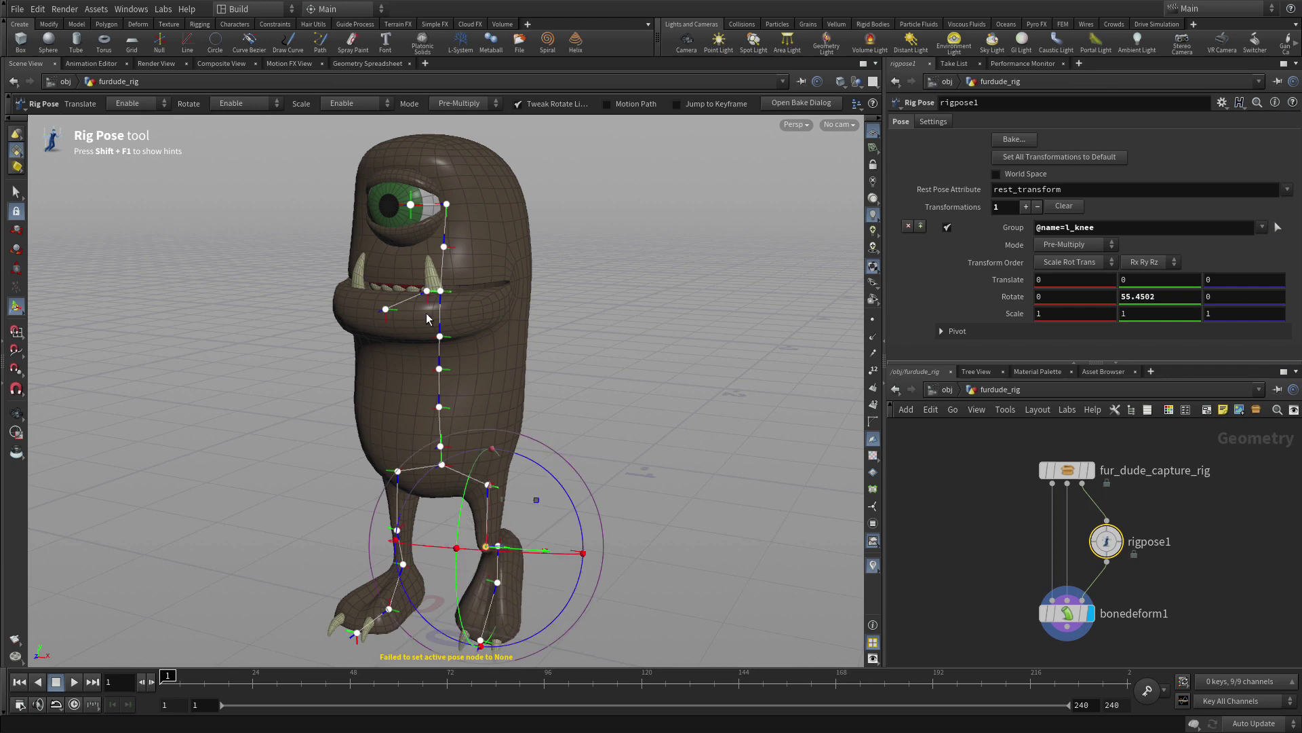
pyautogui.click(404, 304)
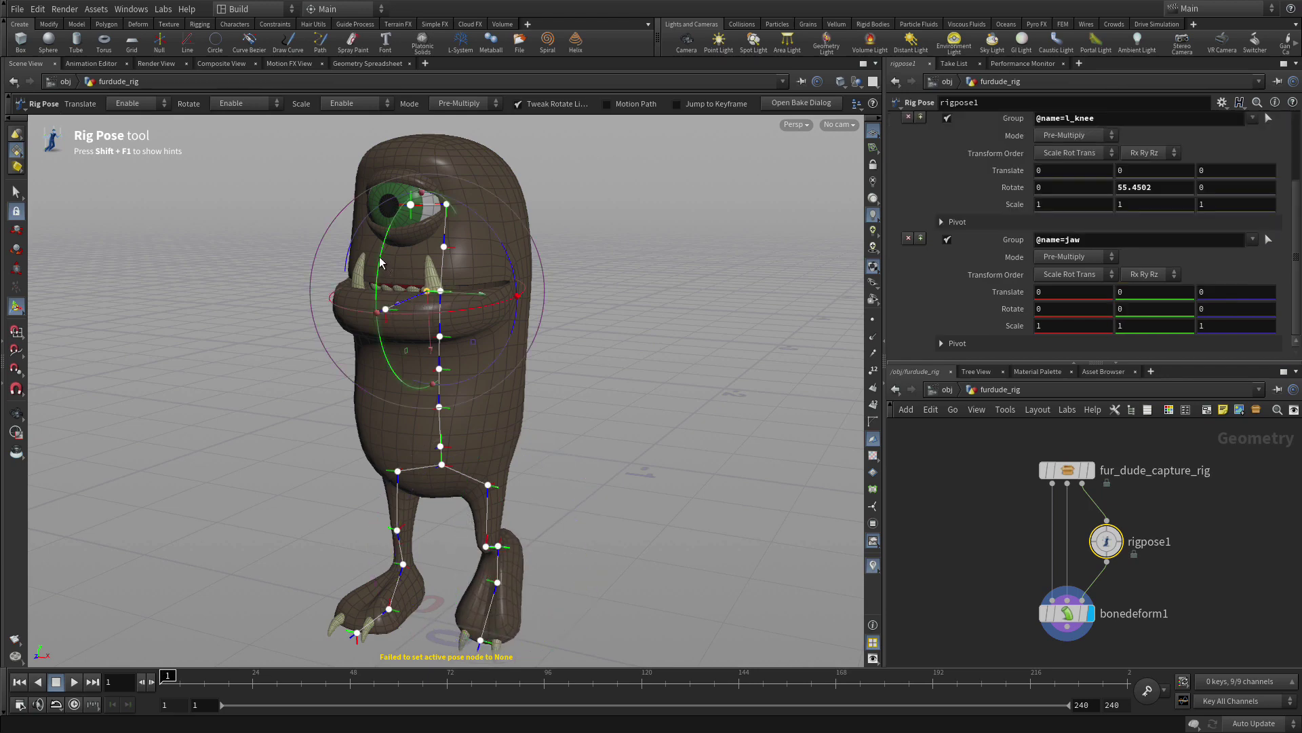
pyautogui.moveTo(382, 264)
pyautogui.mouseDown()
pyautogui.moveTo(377, 331)
pyautogui.moveTo(384, 278)
pyautogui.mouseUp()
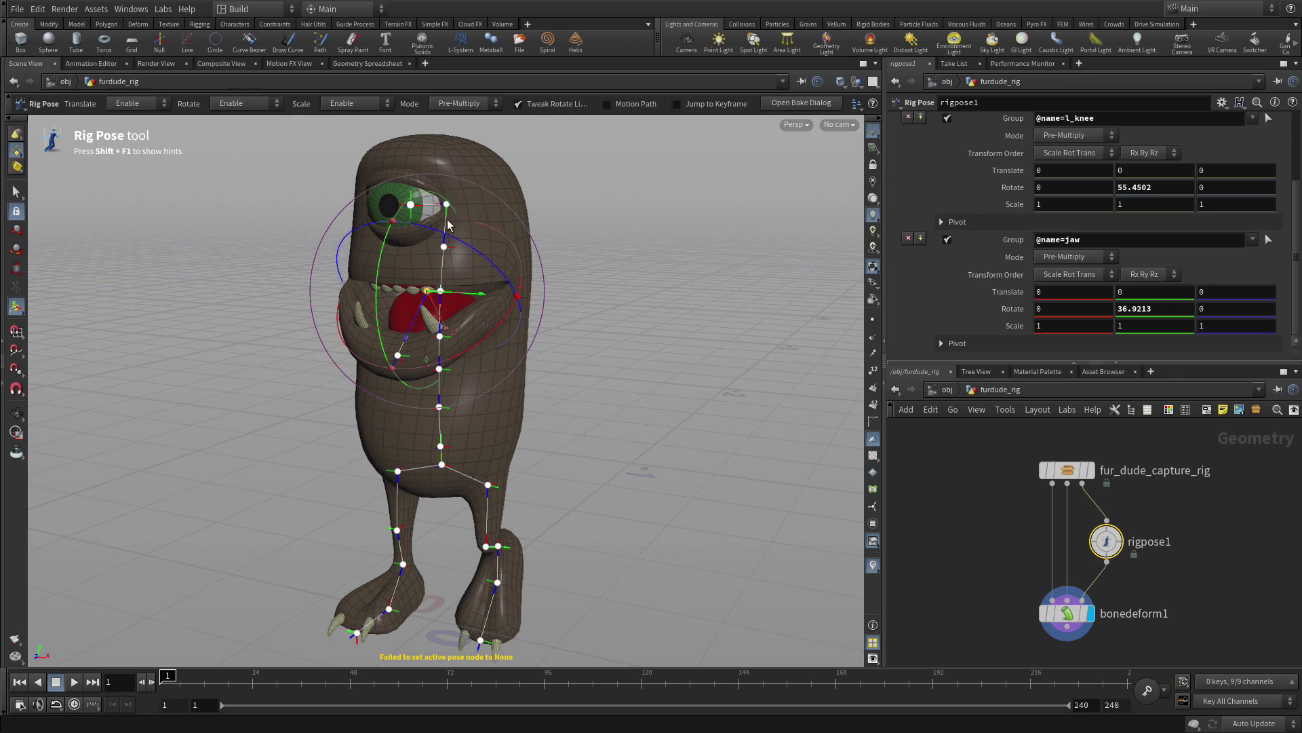
pyautogui.click(444, 254)
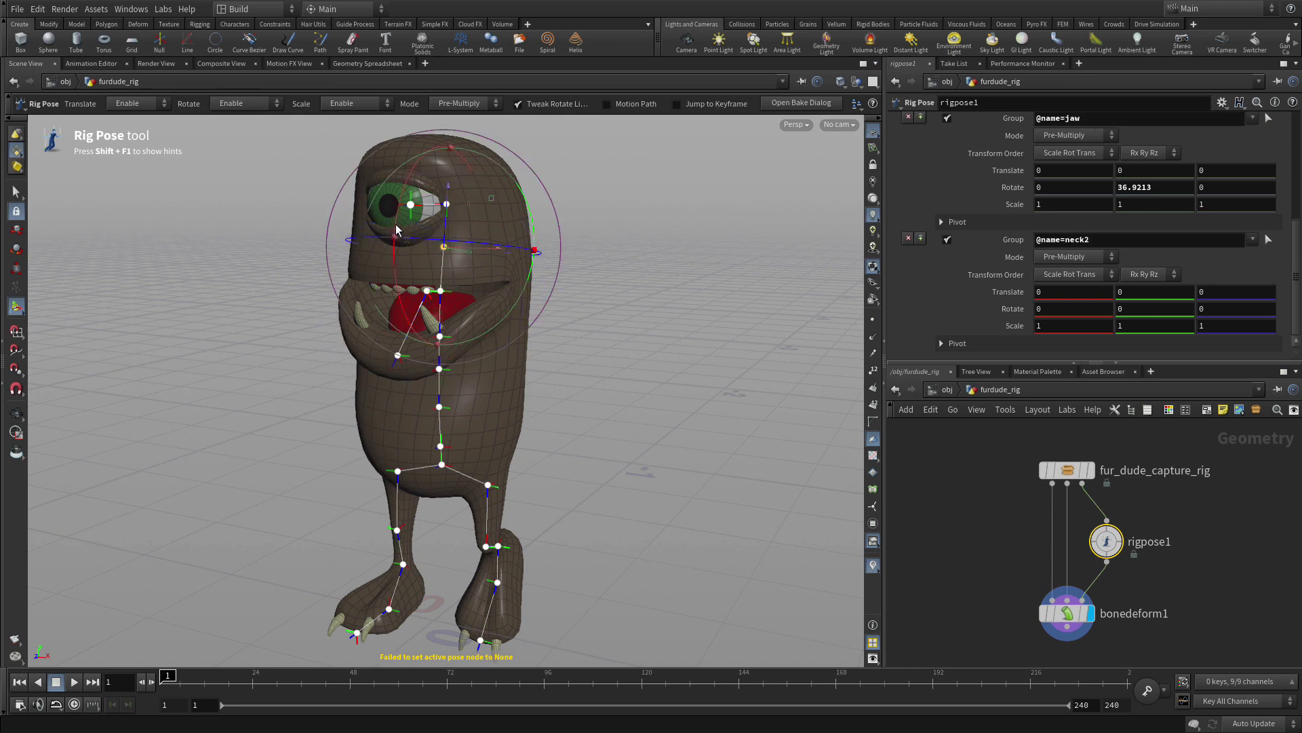
pyautogui.moveTo(397, 230)
pyautogui.mouseDown()
pyautogui.moveTo(407, 189)
pyautogui.moveTo(405, 206)
pyautogui.mouseUp()
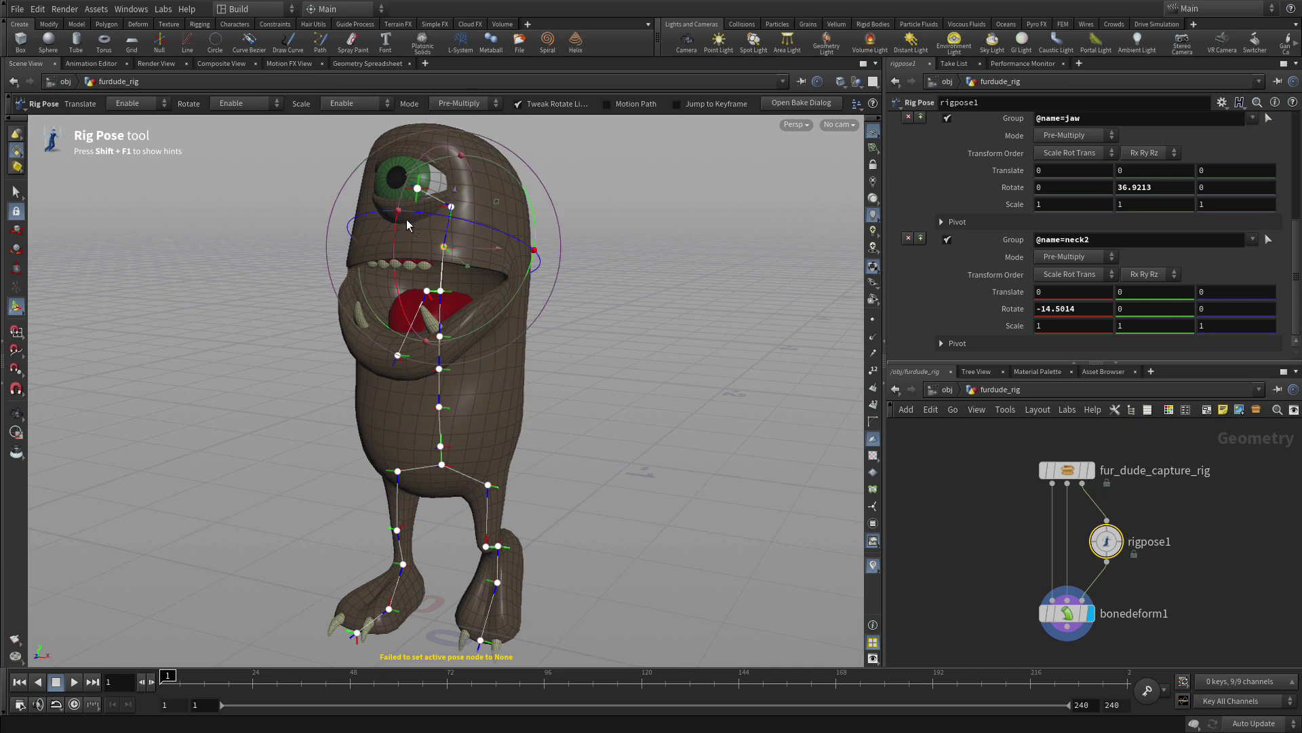
# - Bend the spine into a slight lean and point the left foot's ball joint downward
pyautogui.moveTo(575, 463); pyautogui.dragTo(435, 337)
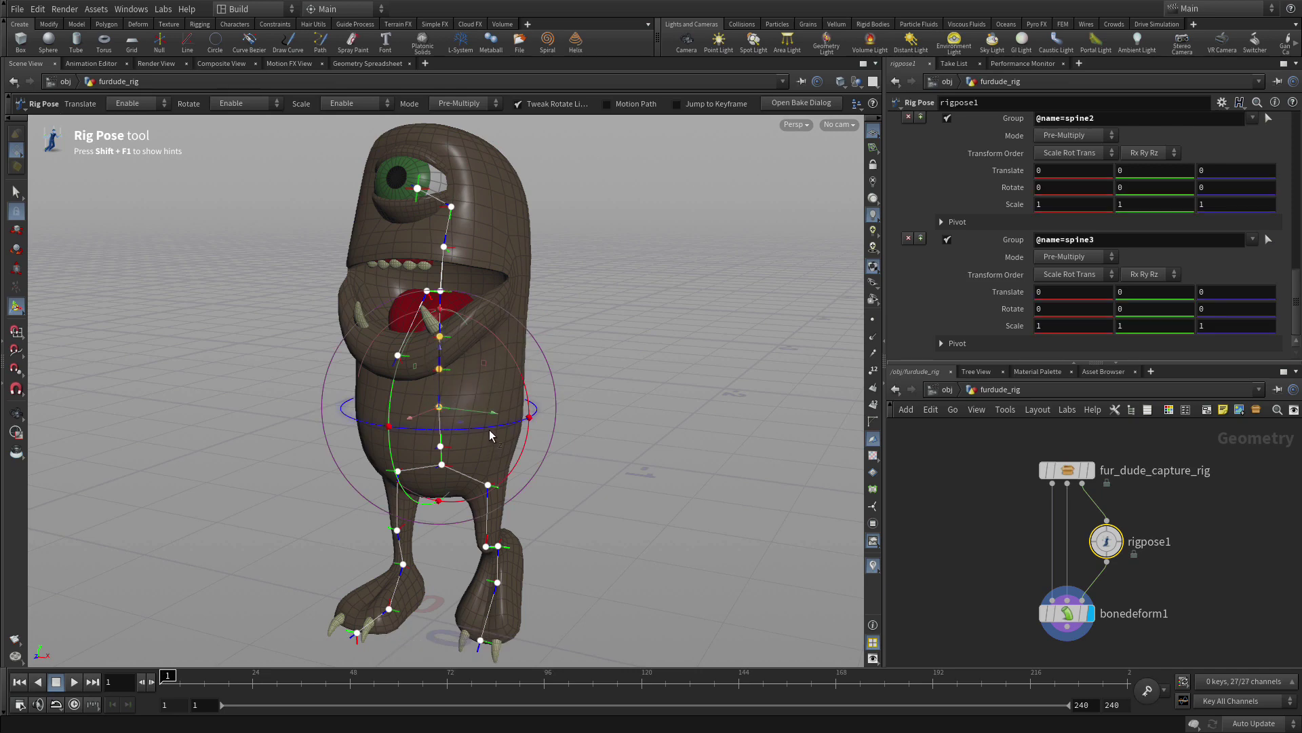
pyautogui.moveTo(492, 435); pyautogui.dragTo(444, 423)
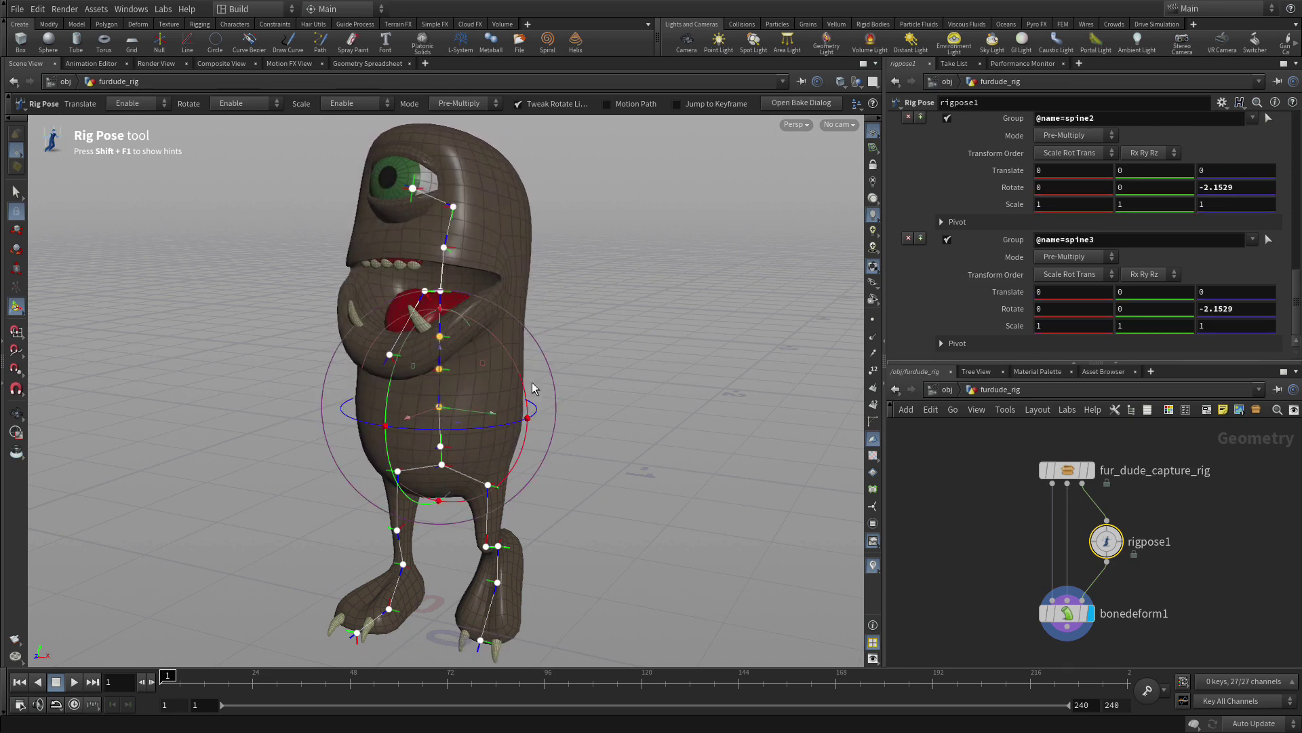
pyautogui.click(465, 579)
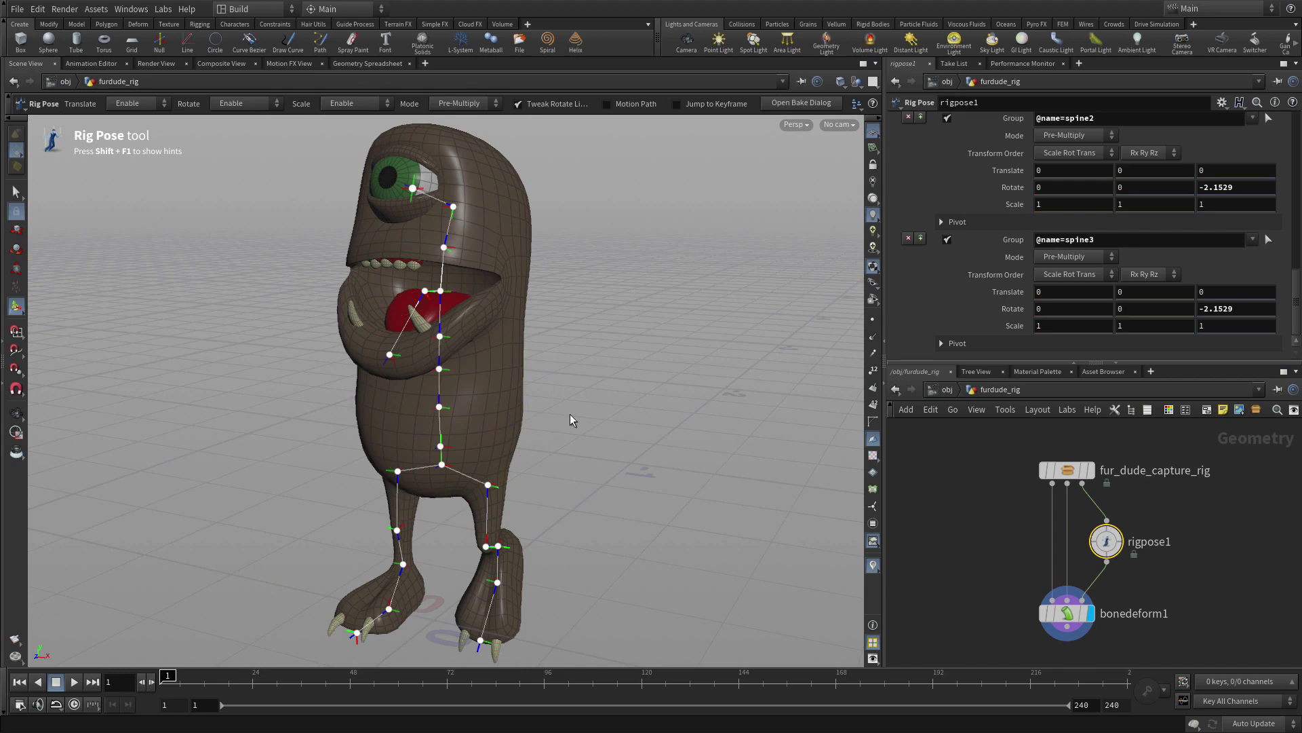
pyautogui.click(497, 585)
pyautogui.moveTo(468, 597); pyautogui.dragTo(567, 561)
pyautogui.click(648, 405)
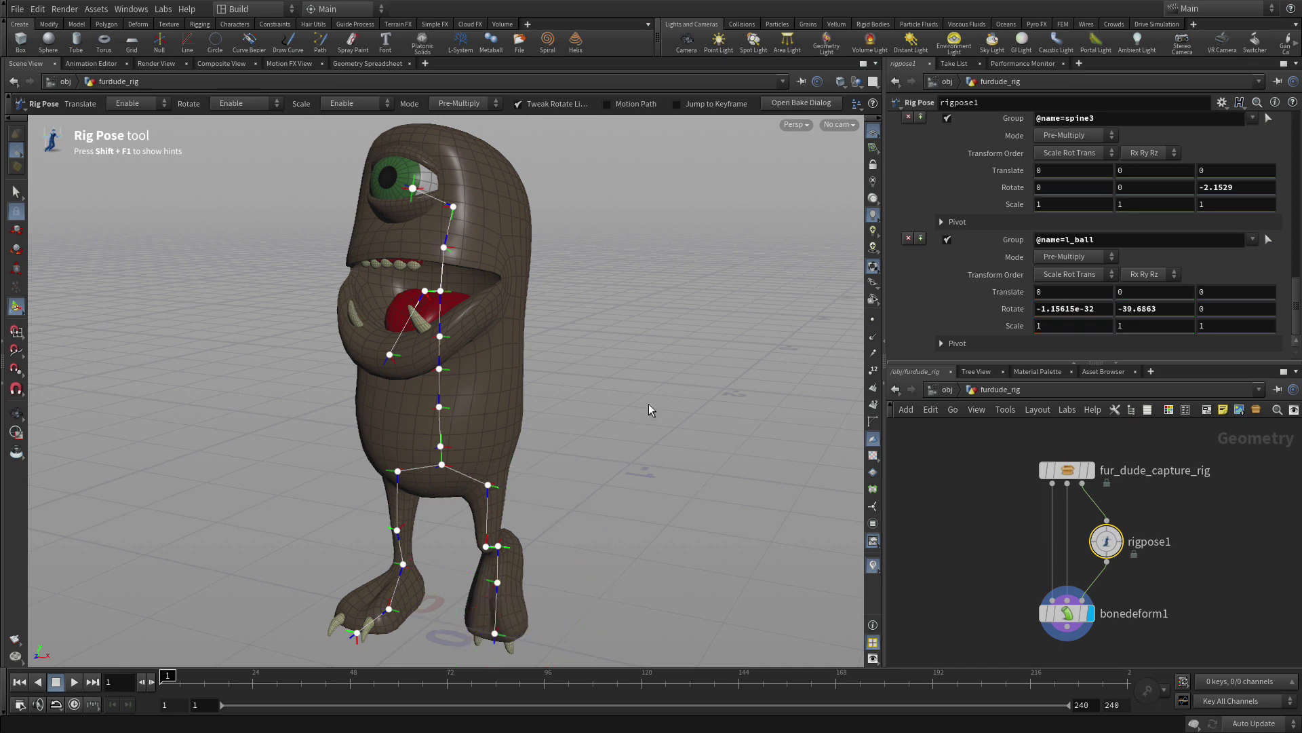
# - Swing the right hip forward and the left hip back into a stride
pyautogui.click(397, 470)
pyautogui.moveTo(366, 489); pyautogui.dragTo(377, 426)
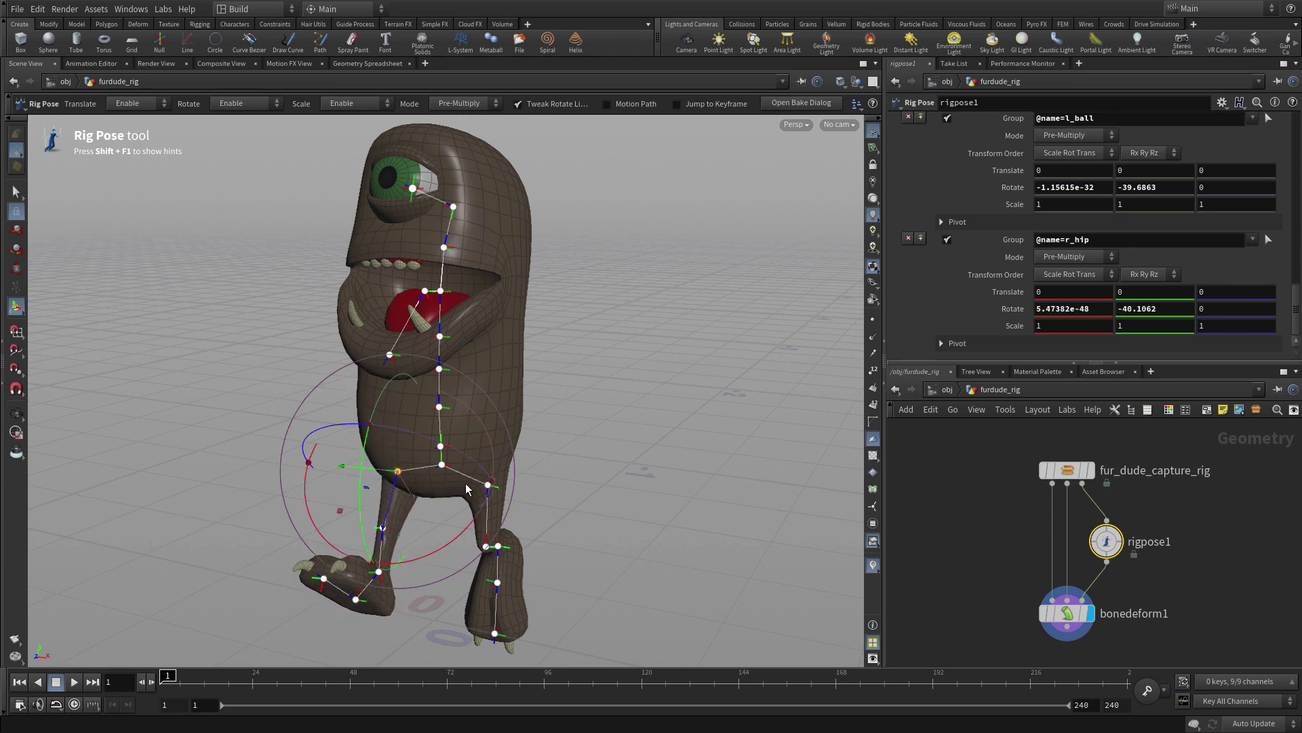
pyautogui.click(648, 452)
pyautogui.click(491, 486)
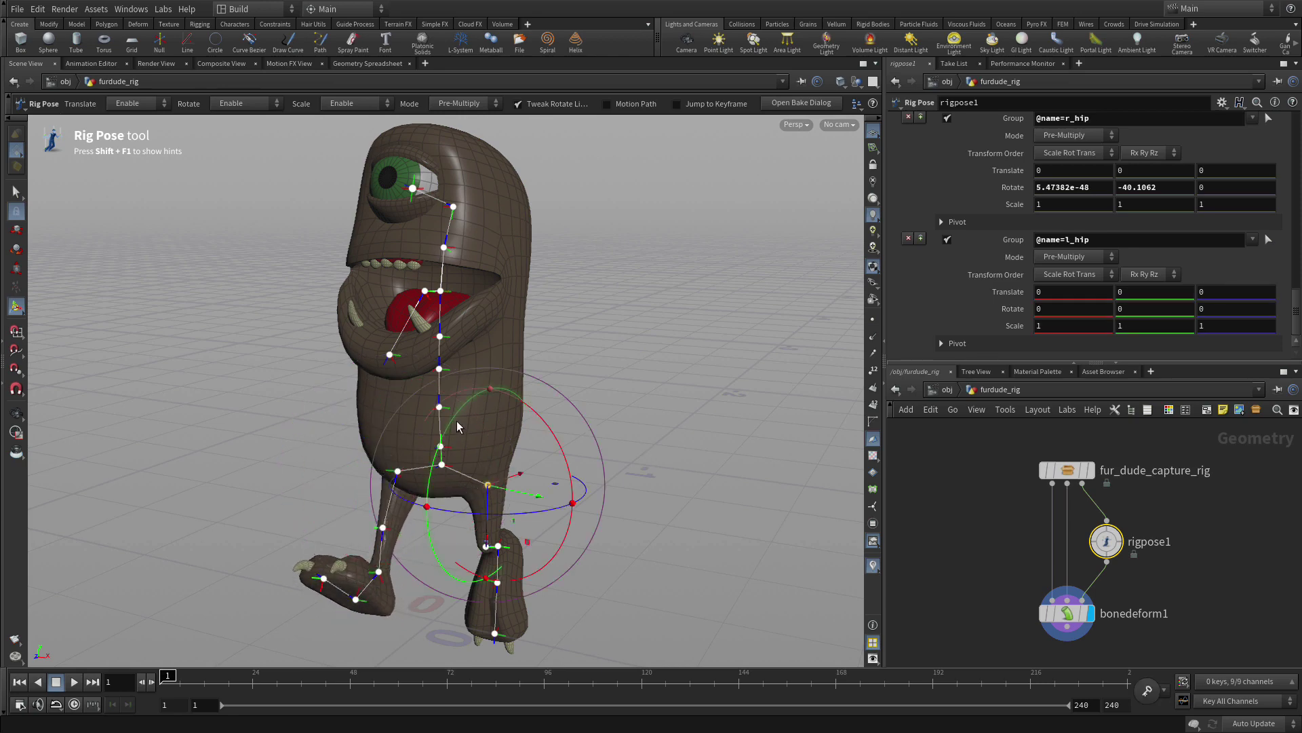
pyautogui.moveTo(458, 426); pyautogui.dragTo(439, 495)
pyautogui.press('Escape')
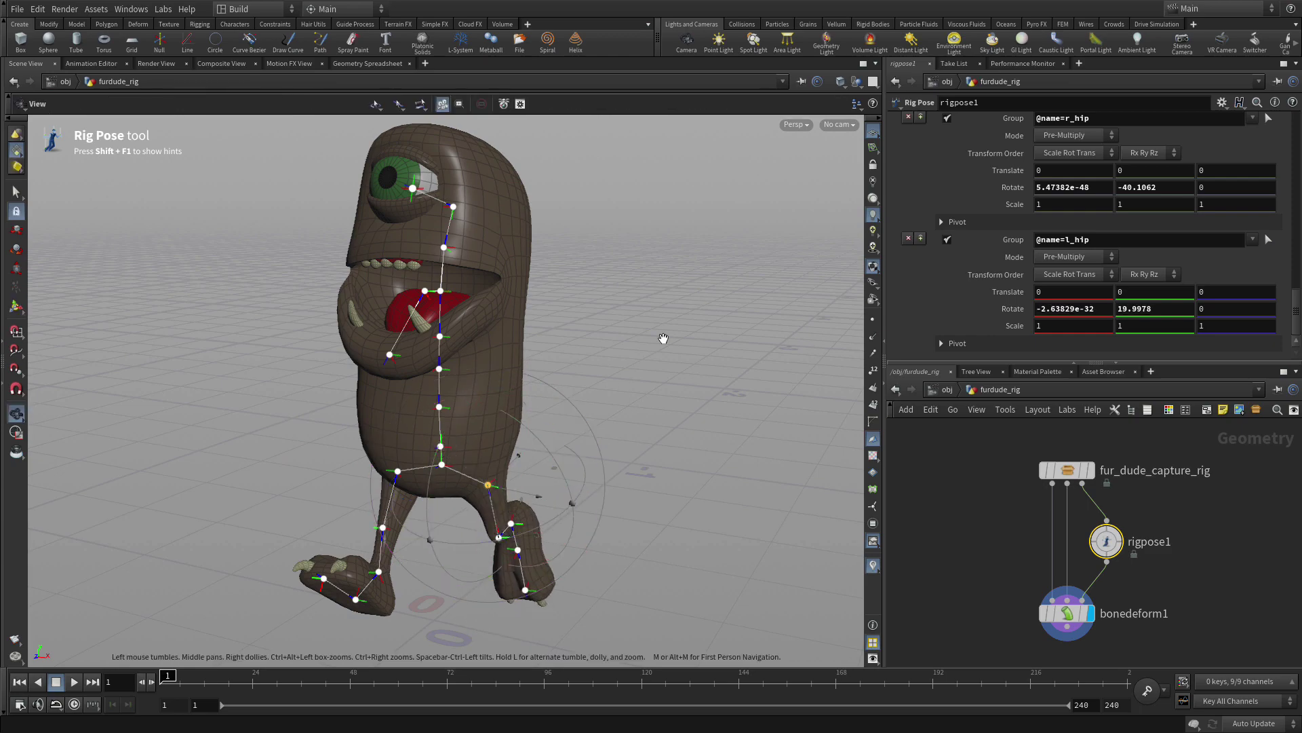